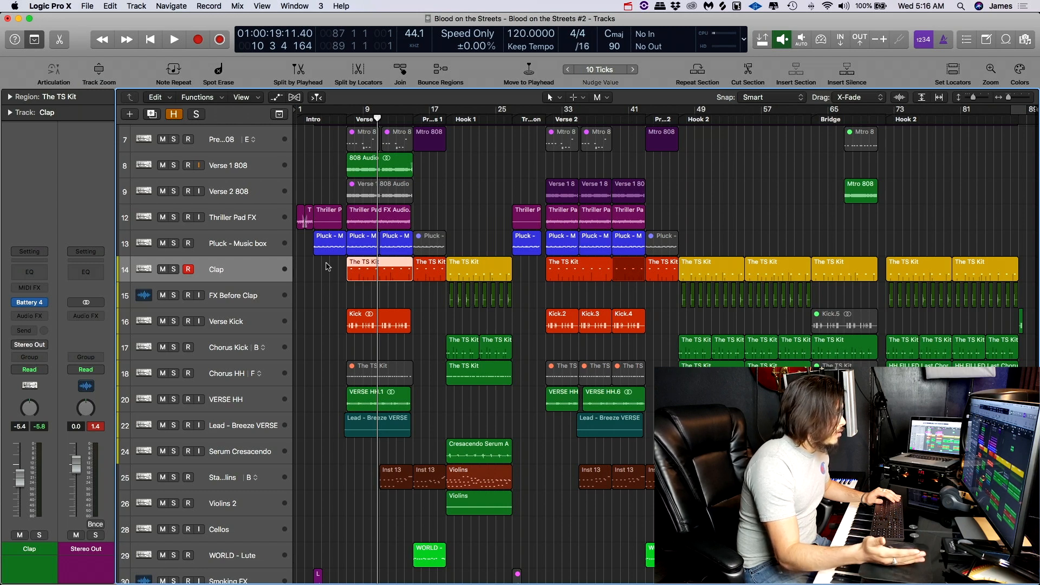
- Switch to the Ableton Live project and show its Session view, selecting empty clip slots on the Sting Melody and Pluck tracks
left_click(246, 276)
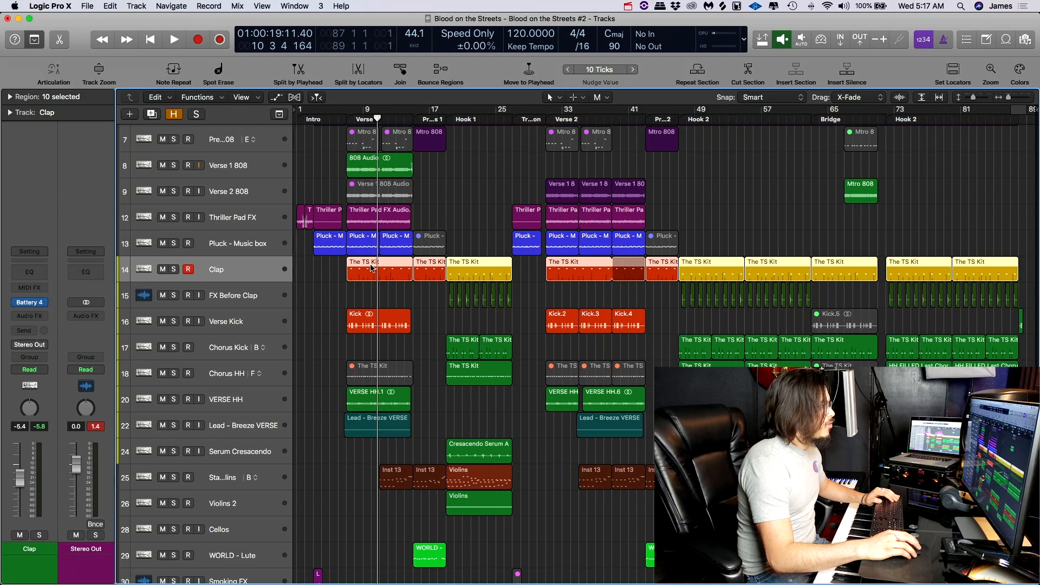
key("ctrl+Up")
left_click(355, 198)
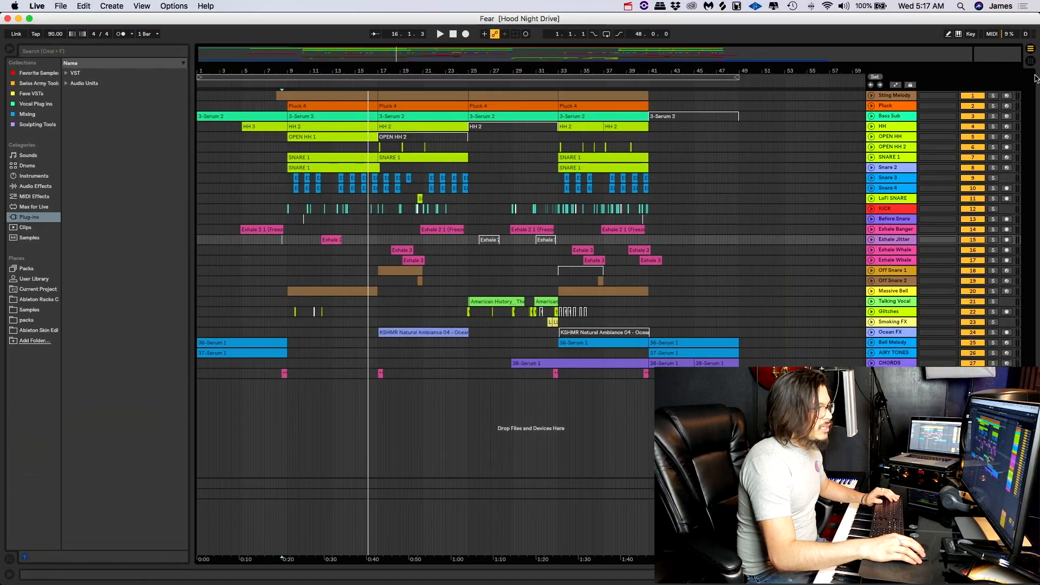
left_click(1031, 62)
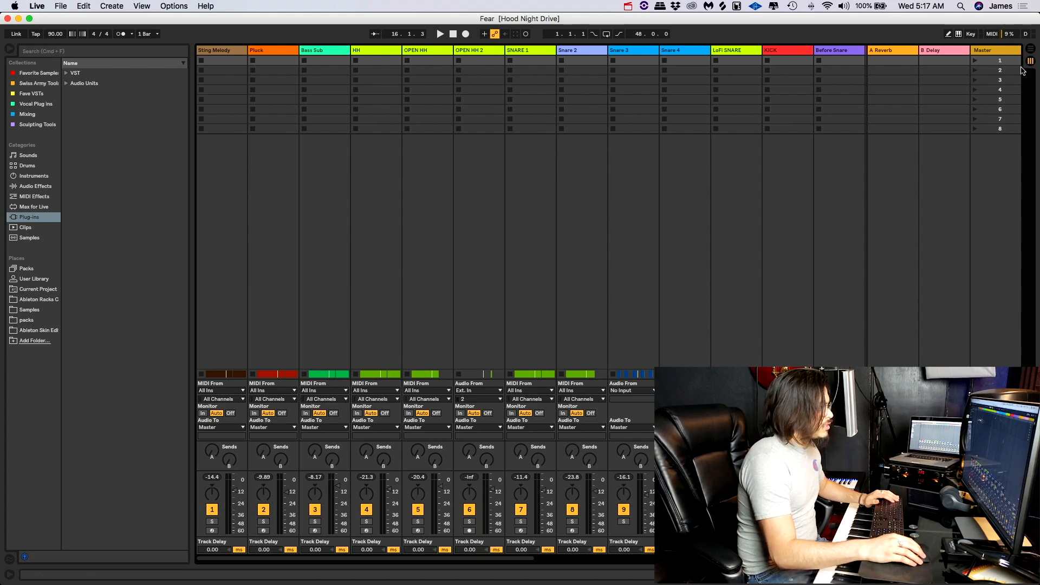
left_click(227, 62)
left_click(261, 71)
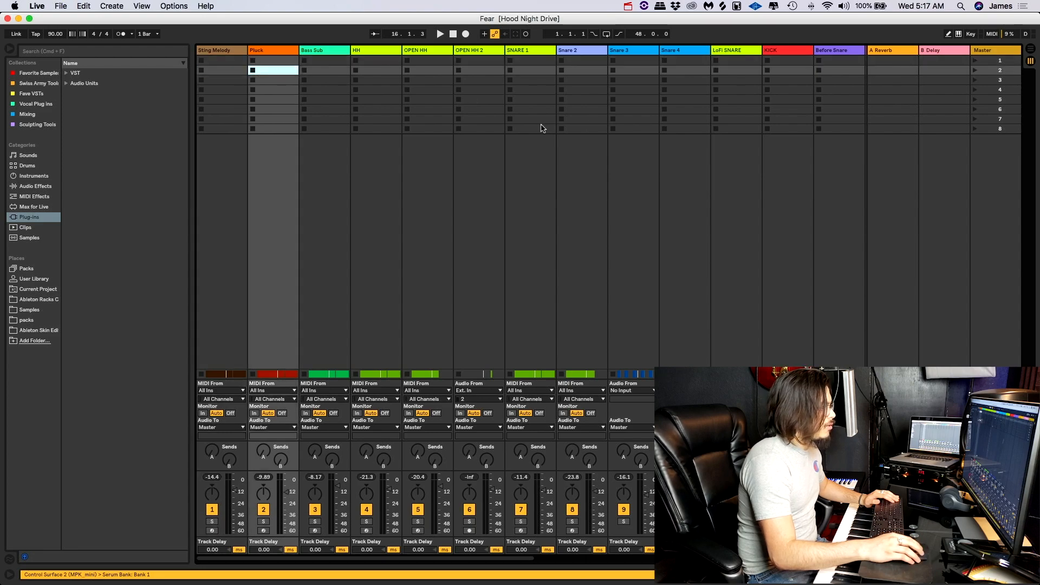
- Switch back to Logic Pro X and play through the Clap track's Verse 1 section
key("ctrl+Up")
left_click(277, 168)
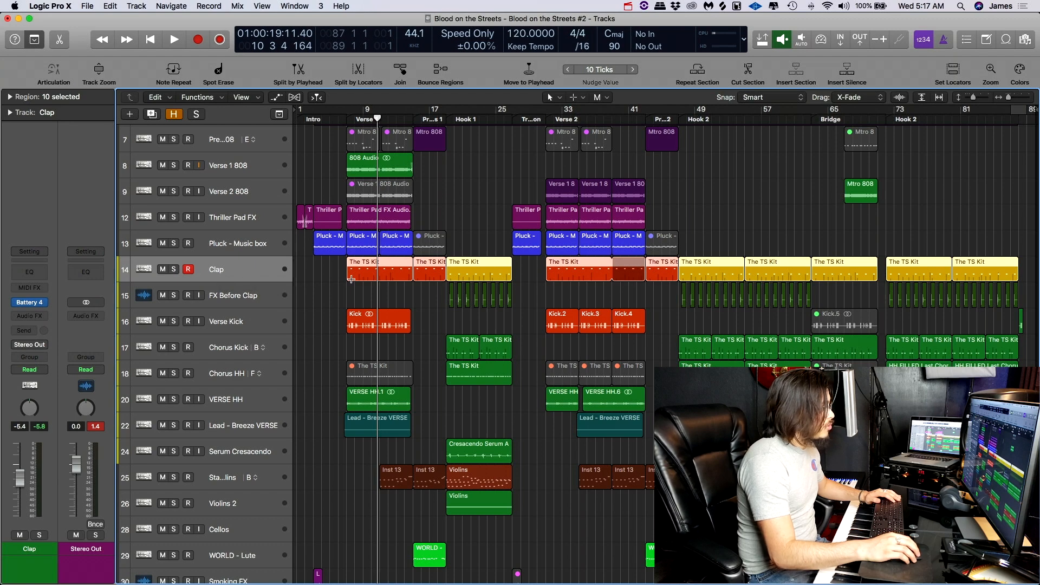
left_click(346, 275)
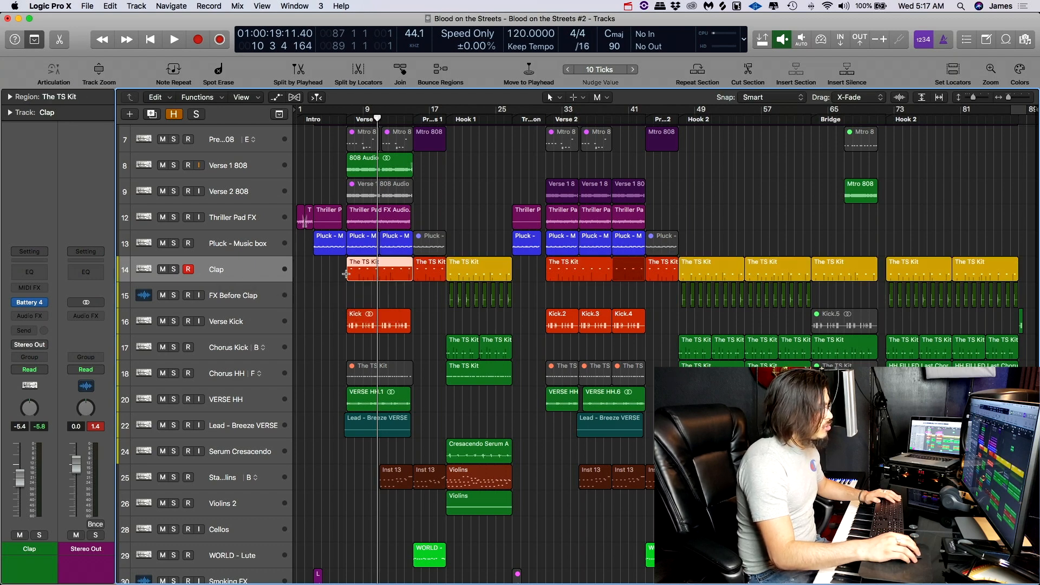
left_click(346, 274, "super")
key("space")
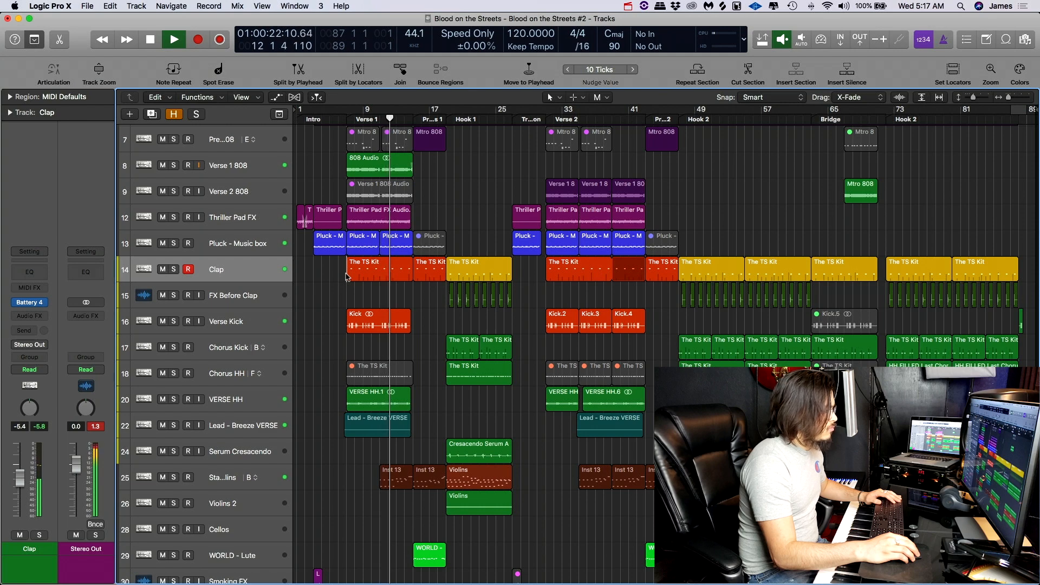
key("space")
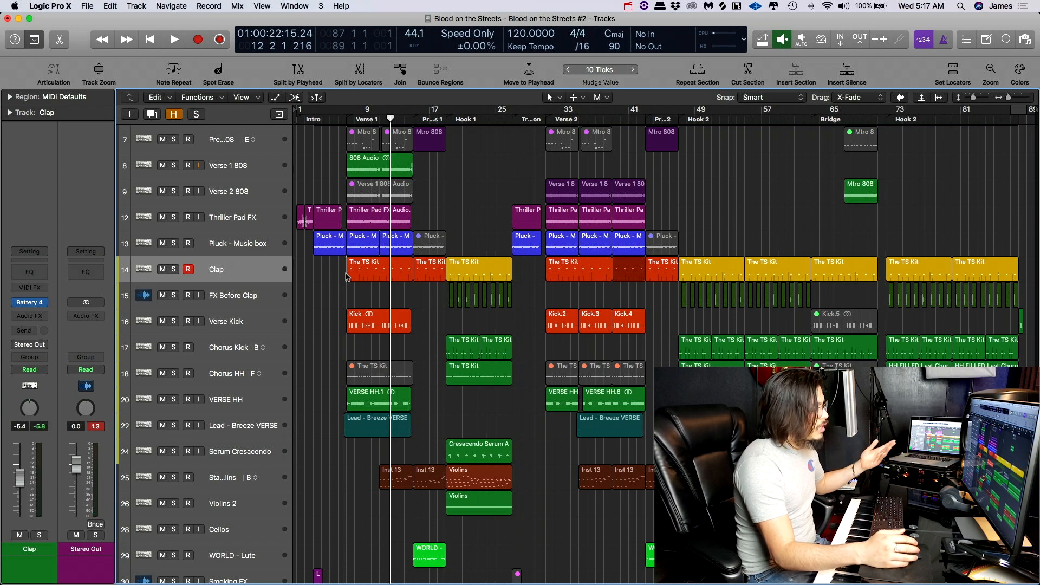
- Duplicate the Clap track's content into a new track alternative and delete its Verse 1 region
left_click_drag(338, 277, 422, 264)
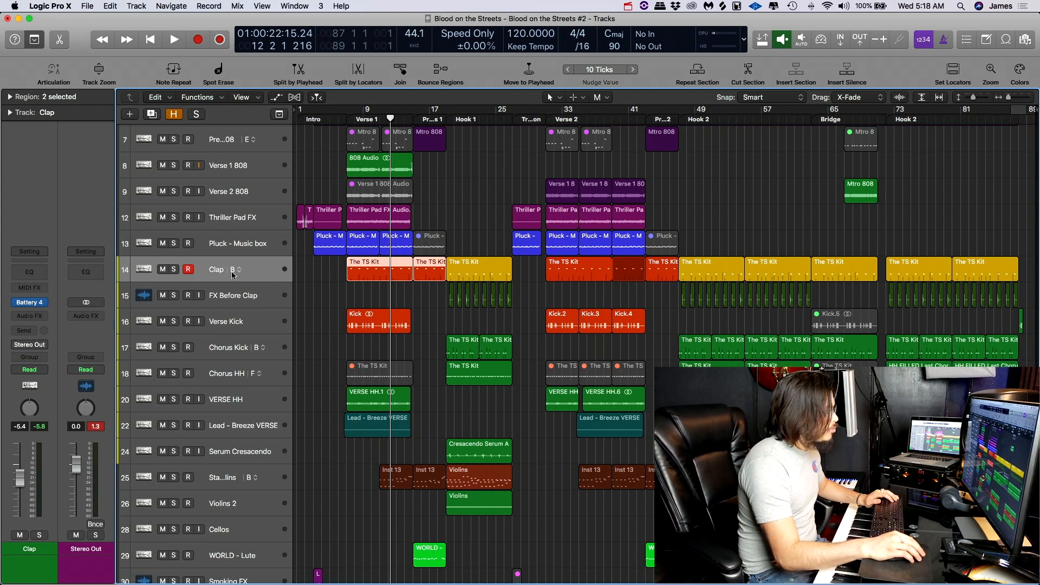
left_click(233, 273)
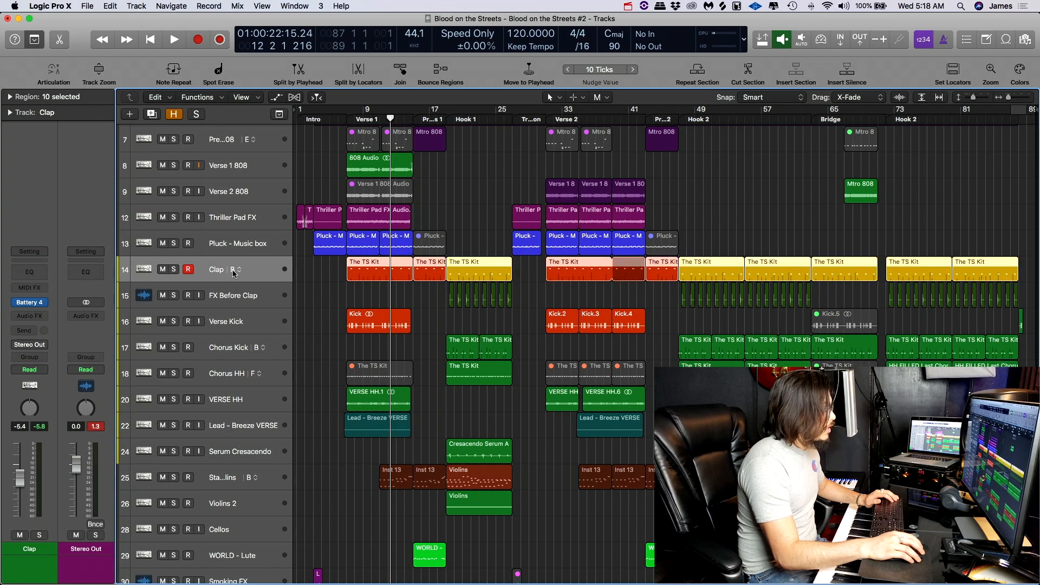
right_click(233, 274)
left_click(217, 277)
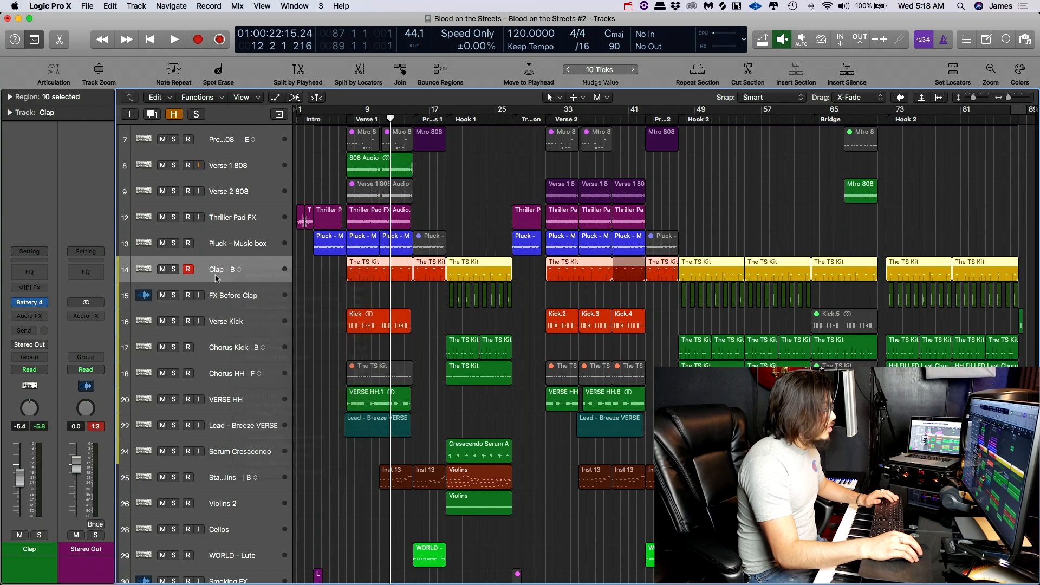
left_click(366, 268)
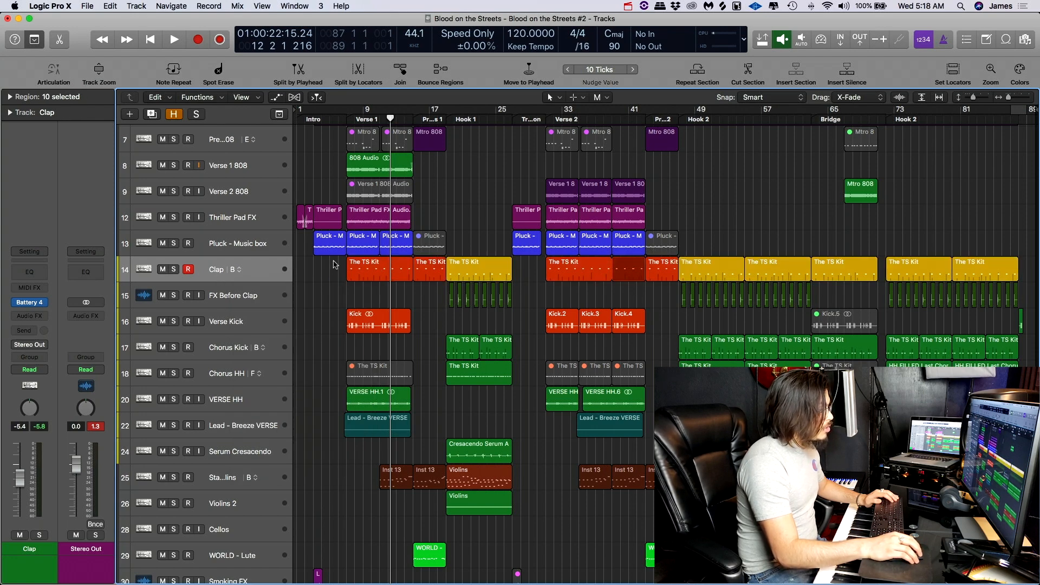
key("Delete")
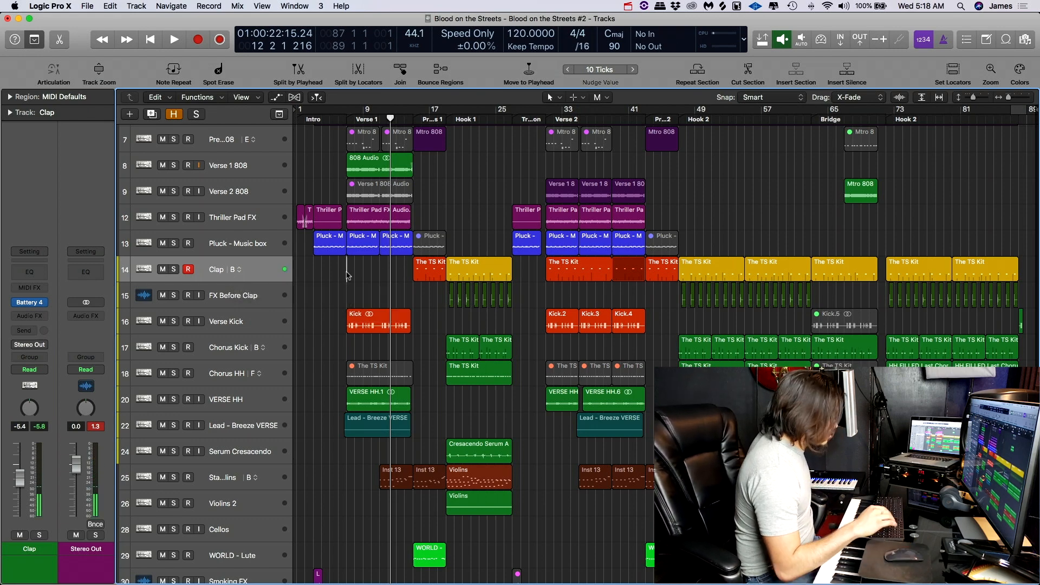
- Record a new MIDI clap pattern on the Clap track from the start of Verse 1 at bar 7
left_click(359, 119)
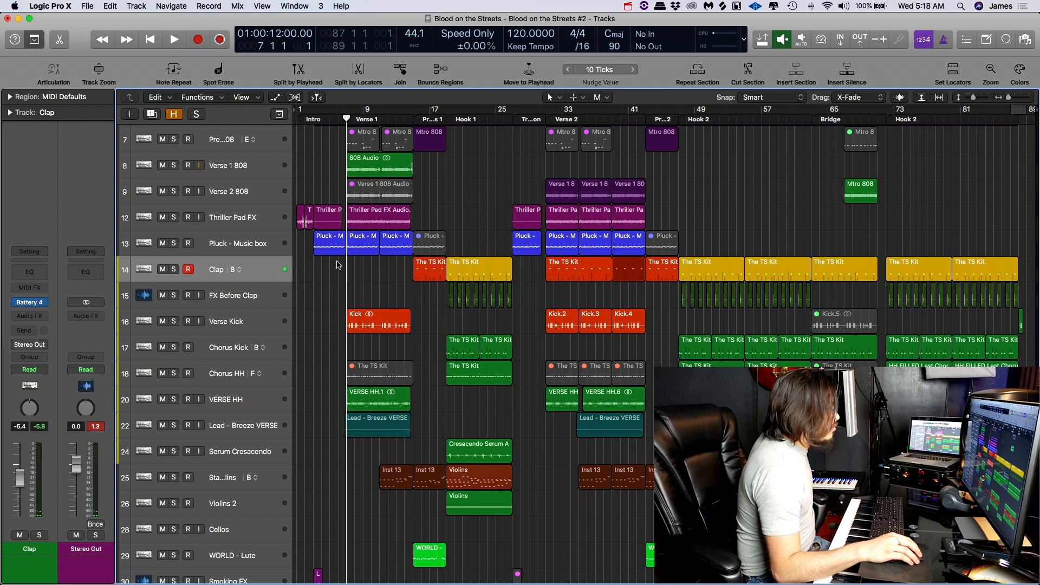
key("r")
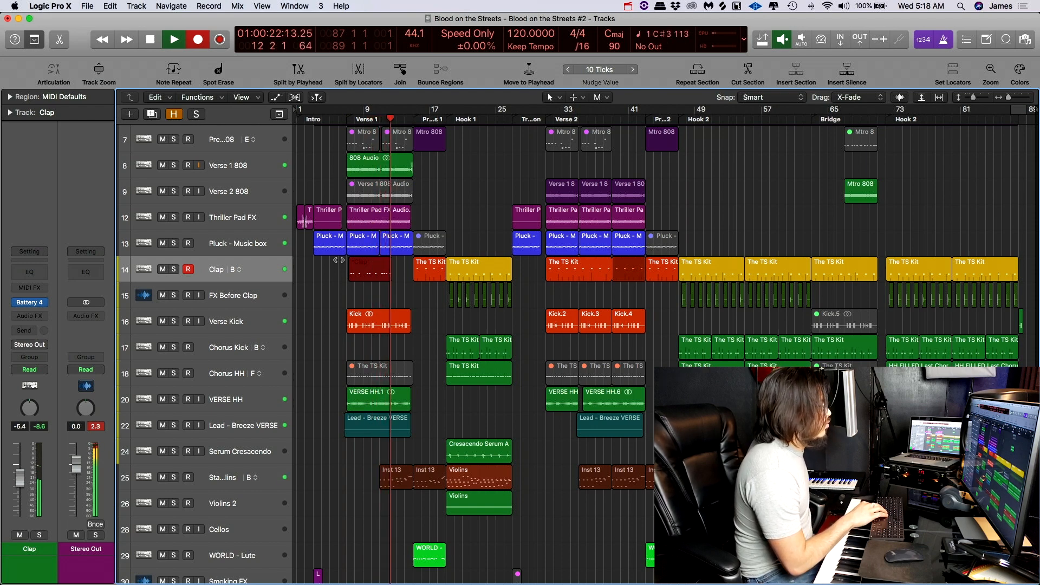
key("space")
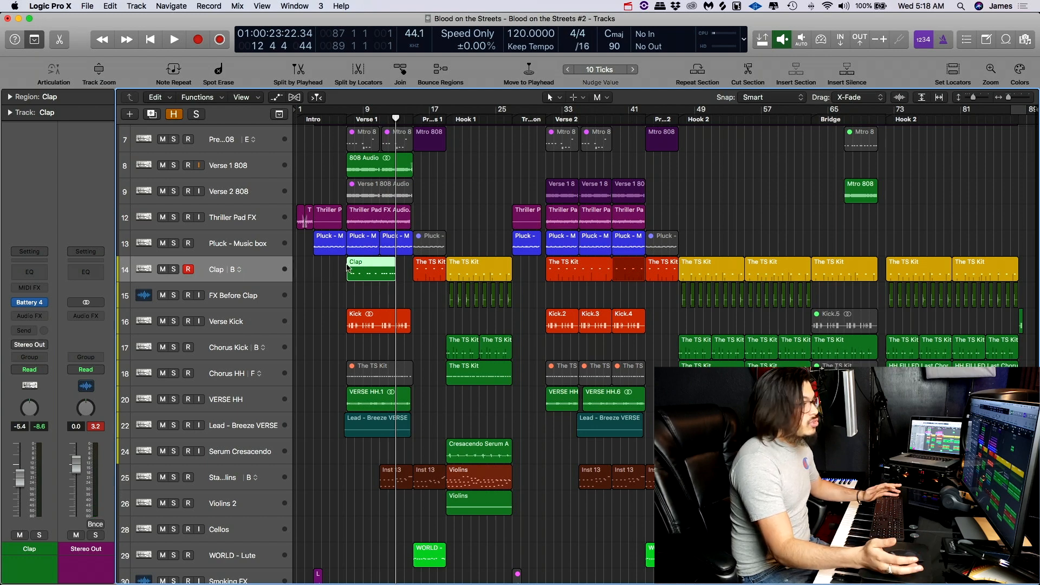
- Switch the Clap track back to alternative A and select its Verse 1 region to inspect the original pattern
left_click(239, 269)
left_click(252, 282)
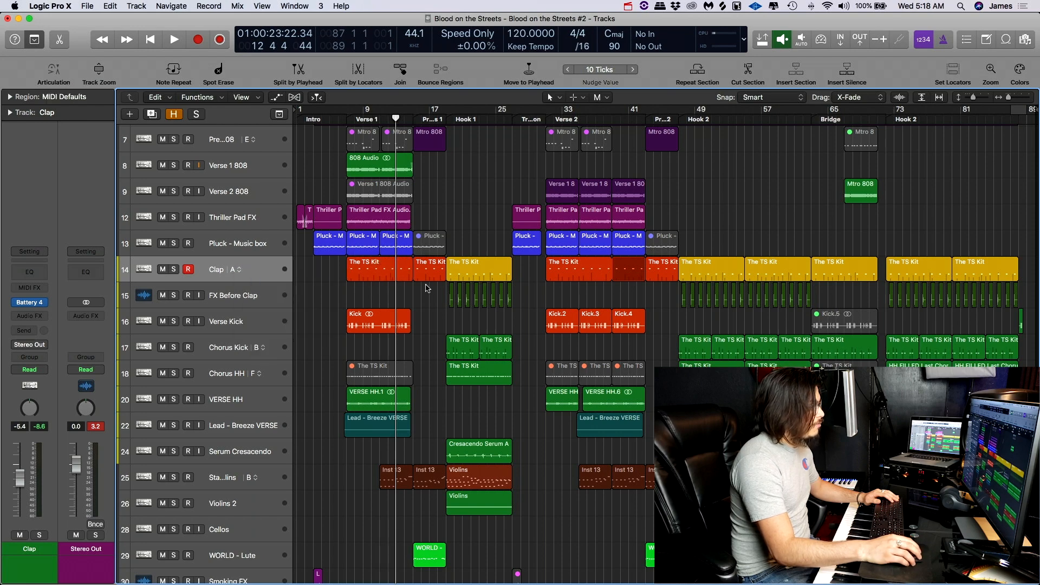
left_click(392, 267)
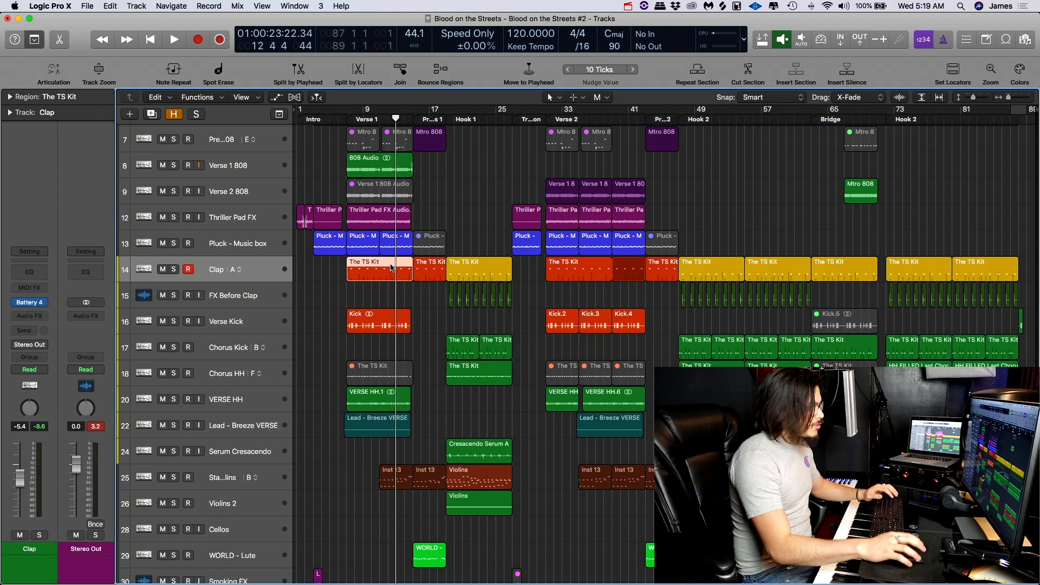
left_click(486, 166)
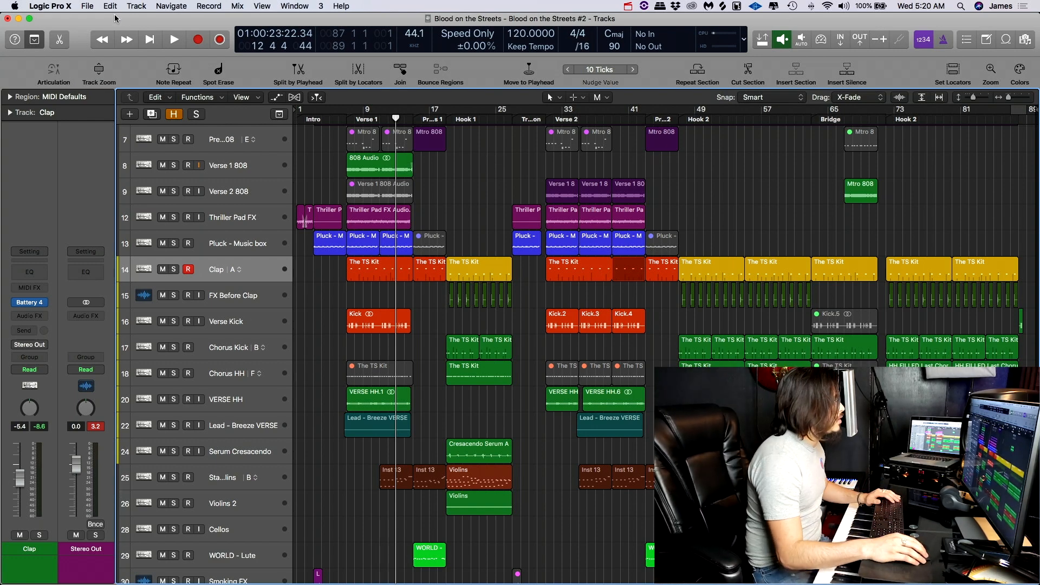
- Duplicate the Clap track's current alternative as another new alternative
mouse_move(111, 18)
left_mouse_down()
mouse_move(117, 1)
mouse_move(93, 17)
left_mouse_up()
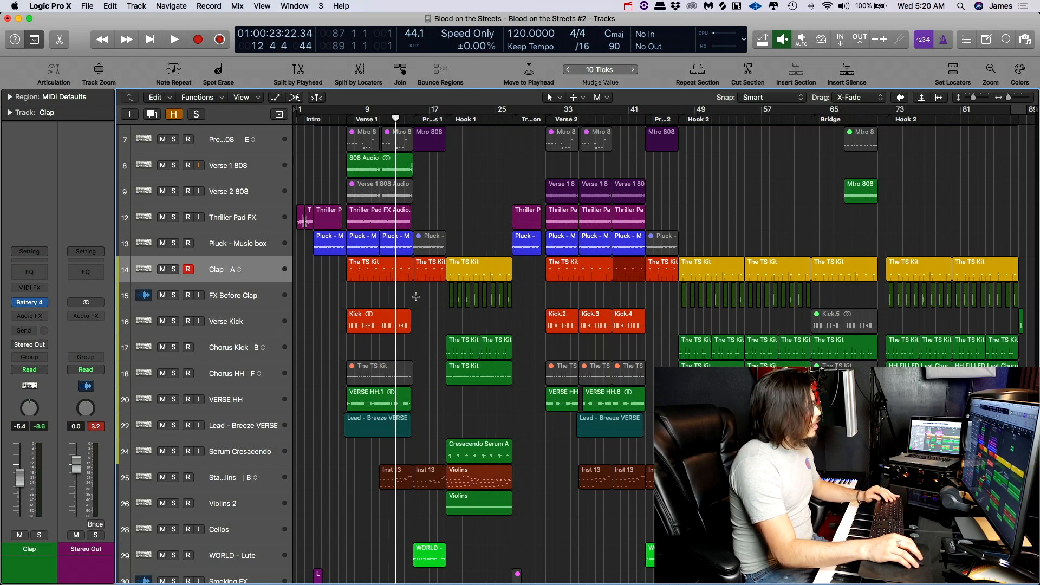
scroll(411, 325, "down", 3)
scroll(415, 303, "up", 6)
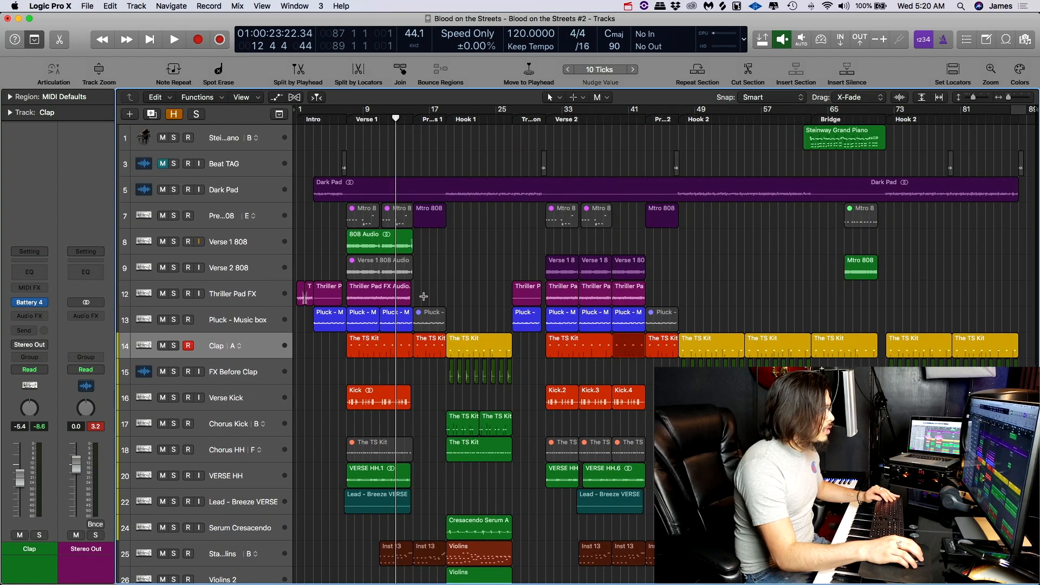
scroll(424, 293, "down", 3)
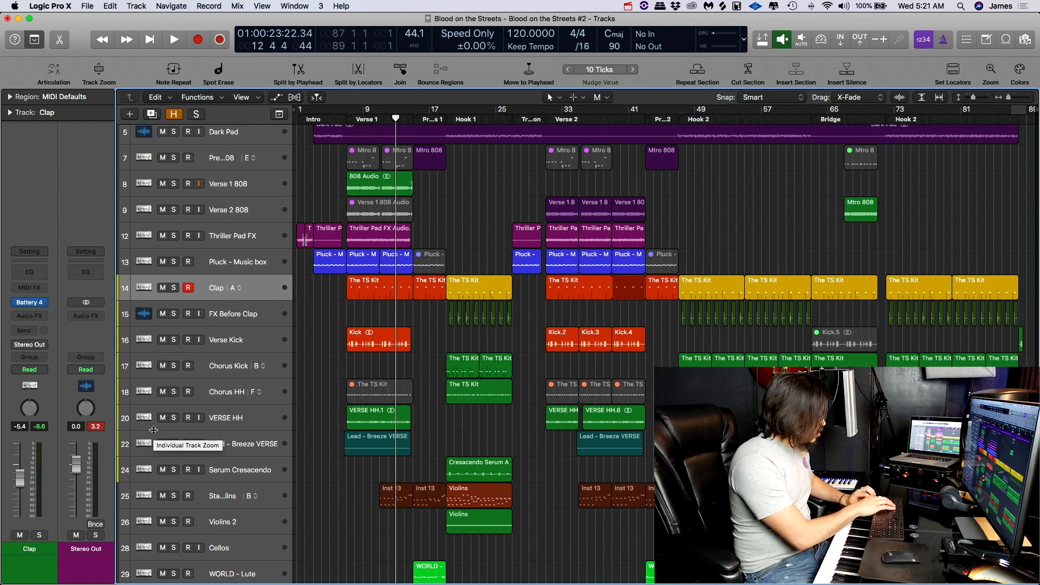
key("ctrl+d")
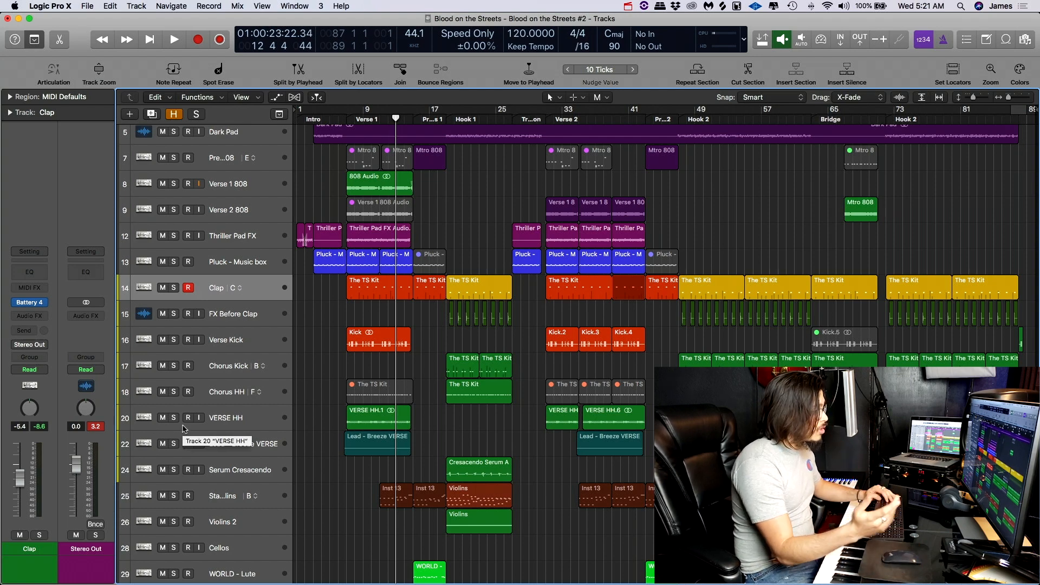
- Repeat the 808 Audio region on the Verse 1 808 track back to back through to the end of the Bridge
left_click(372, 182)
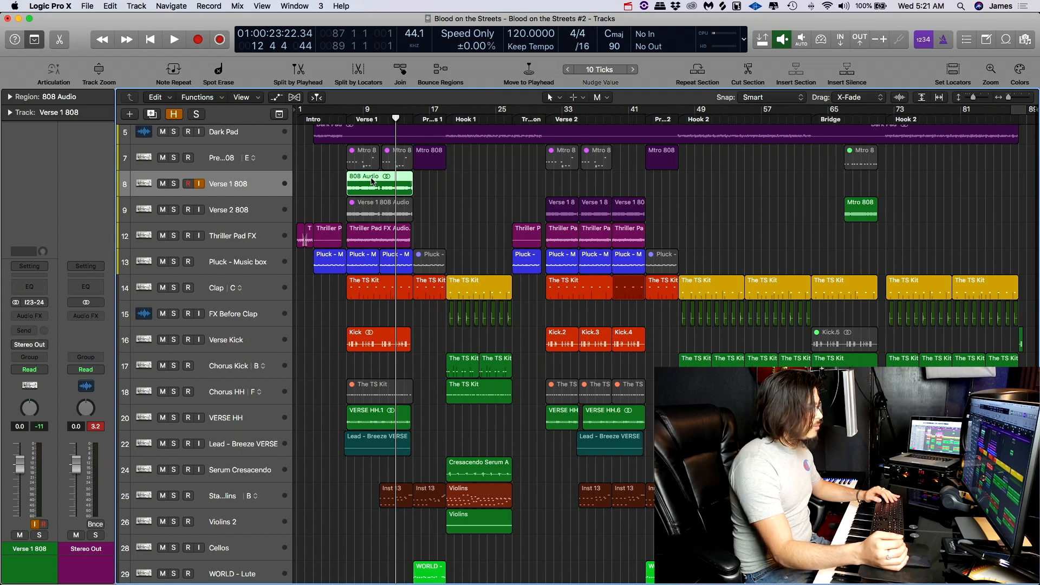
left_click(329, 182)
left_click(361, 179)
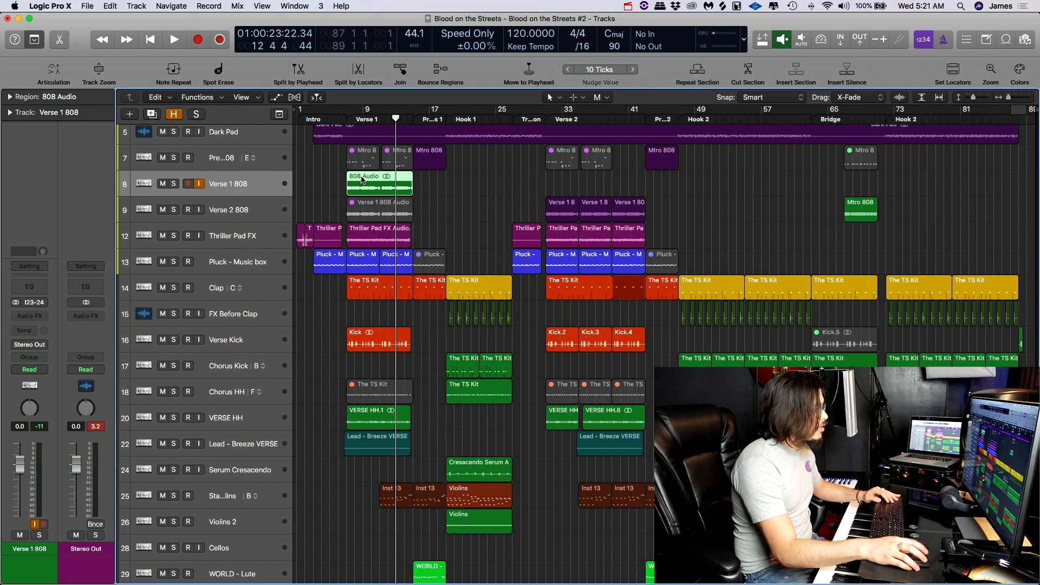
key("super+r")
key("super+r")
key("super+r")
key("super+r")
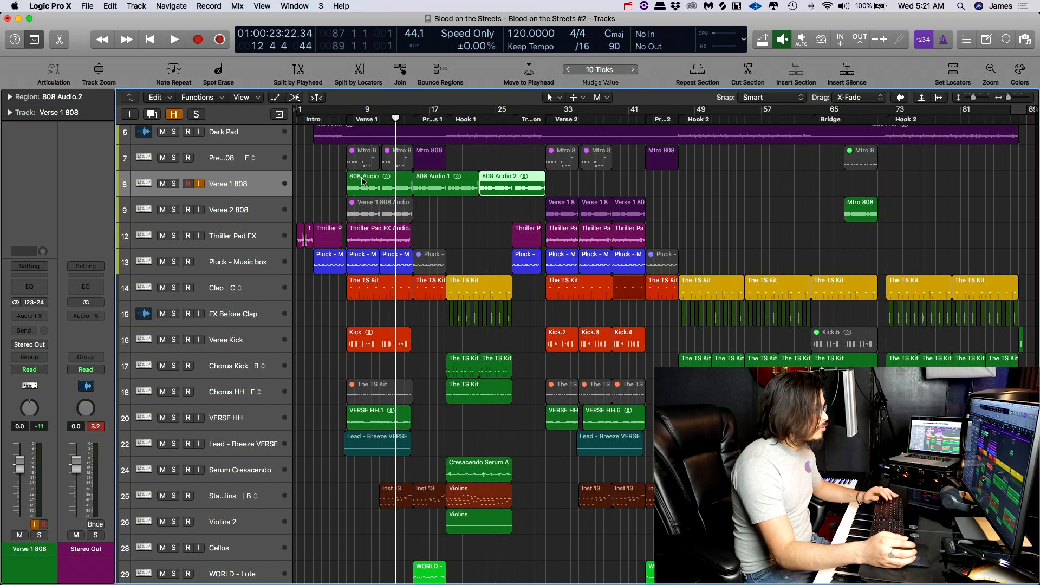
key("super+r")
key("super+r")
key("super+r")
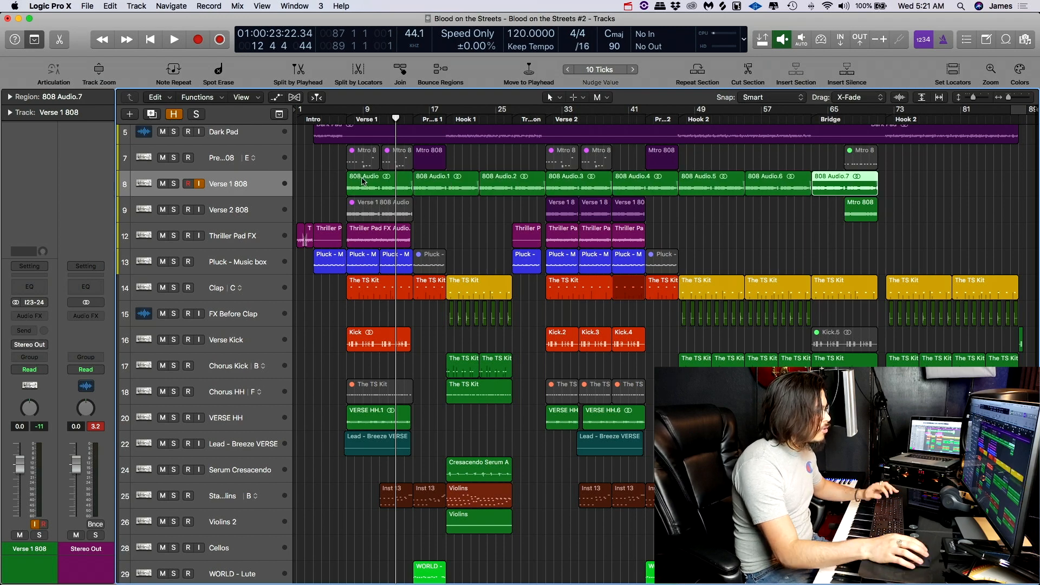
- Undo the last two 808 Audio repeats and delete the remaining copies after the original Verse 1 region
key("super+z")
key("super+z")
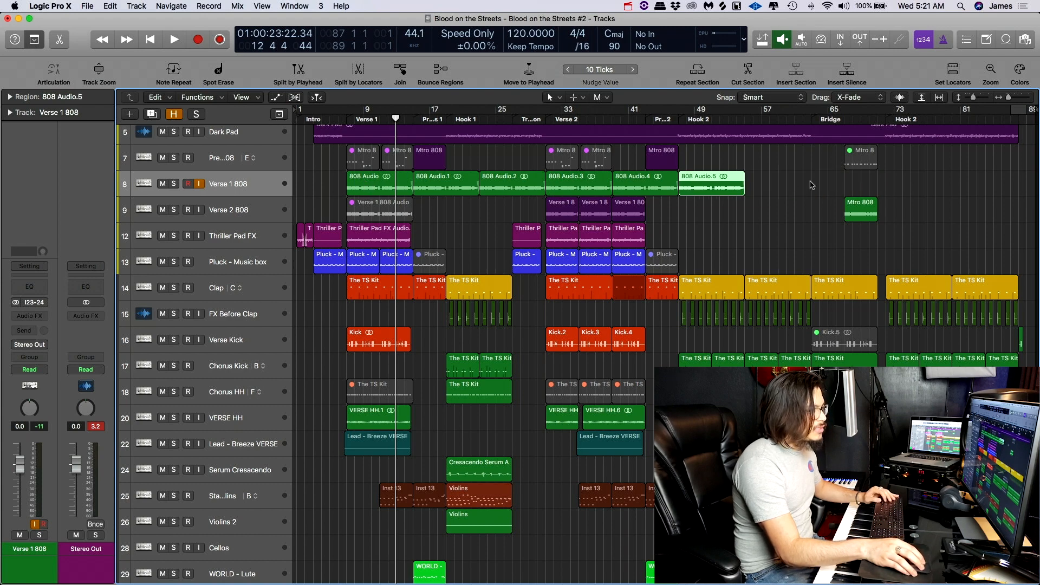
left_click_drag(789, 182, 447, 183)
key("Delete")
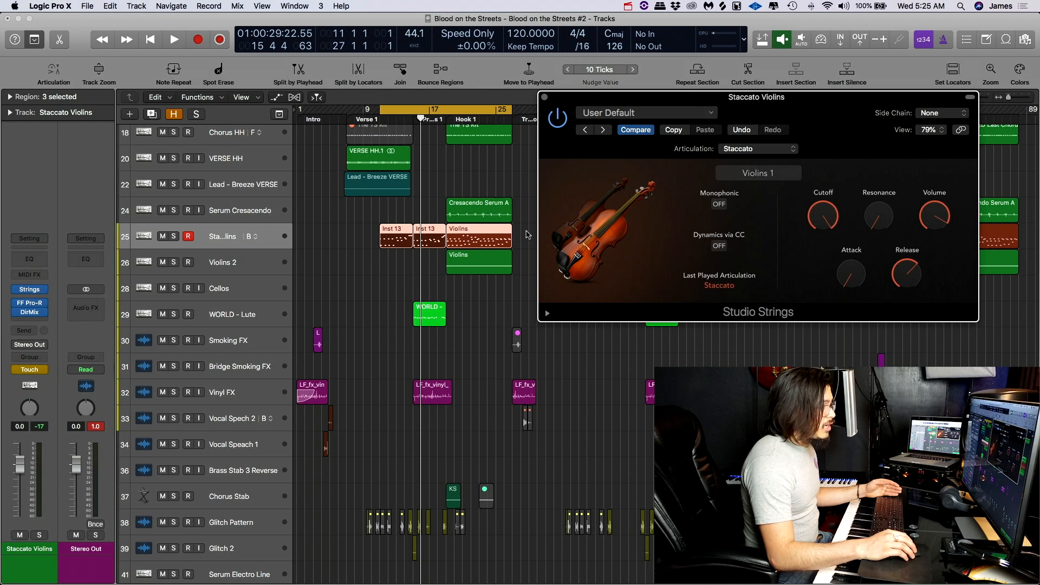
- Show track automation and record a varying Cutoff automation pass from Studio Strings on the Staccato Violins track, using Touch mode during playback
mouse_move(864, 195)
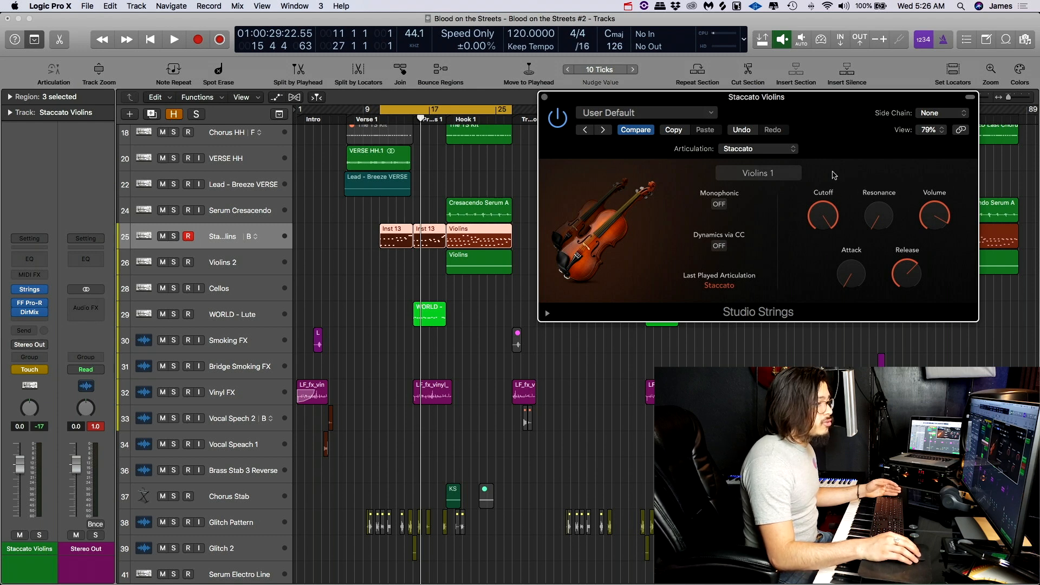
mouse_move(827, 219)
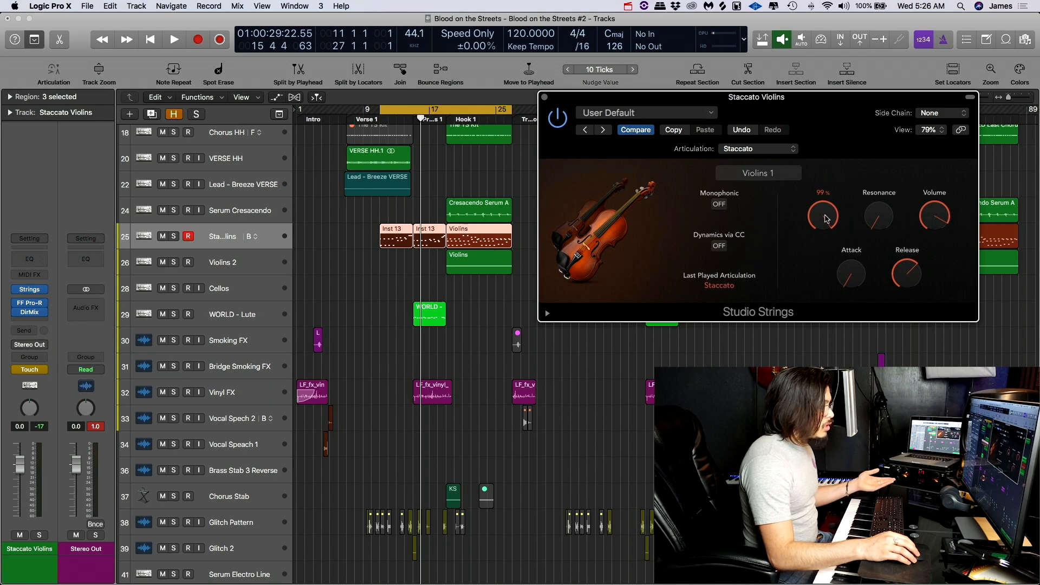
left_click(236, 7)
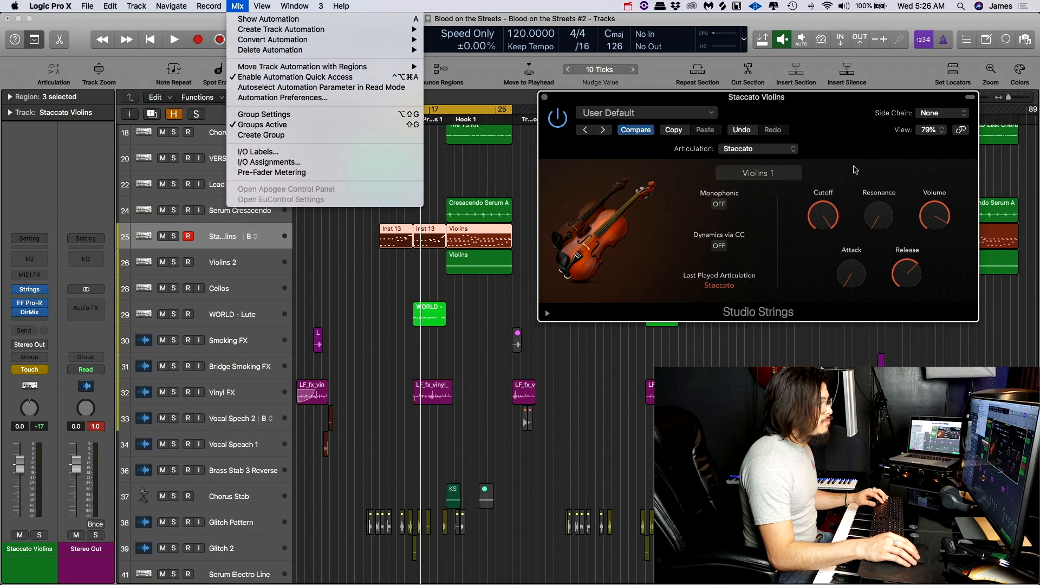
left_click(856, 169)
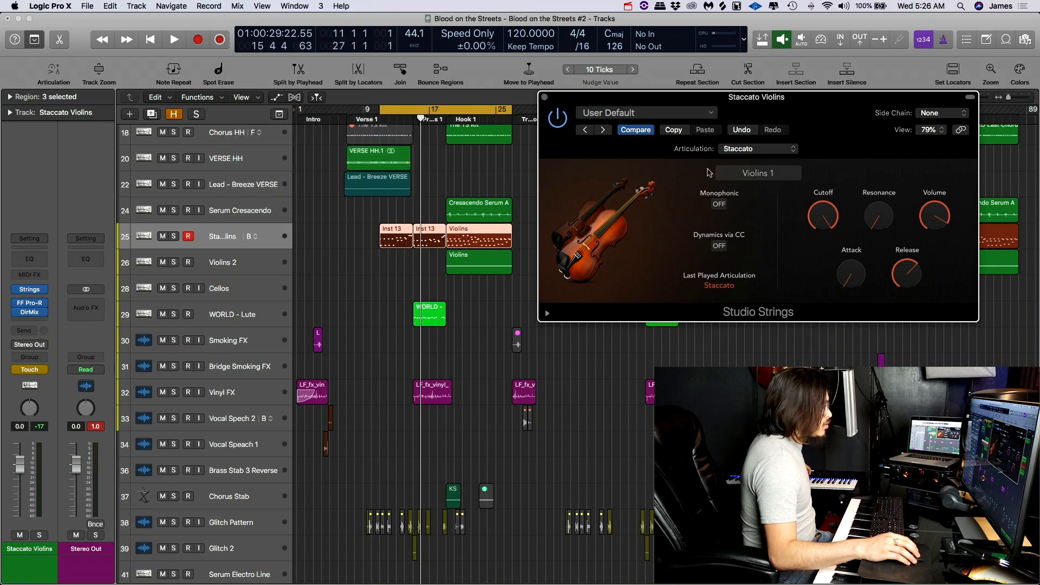
key("a")
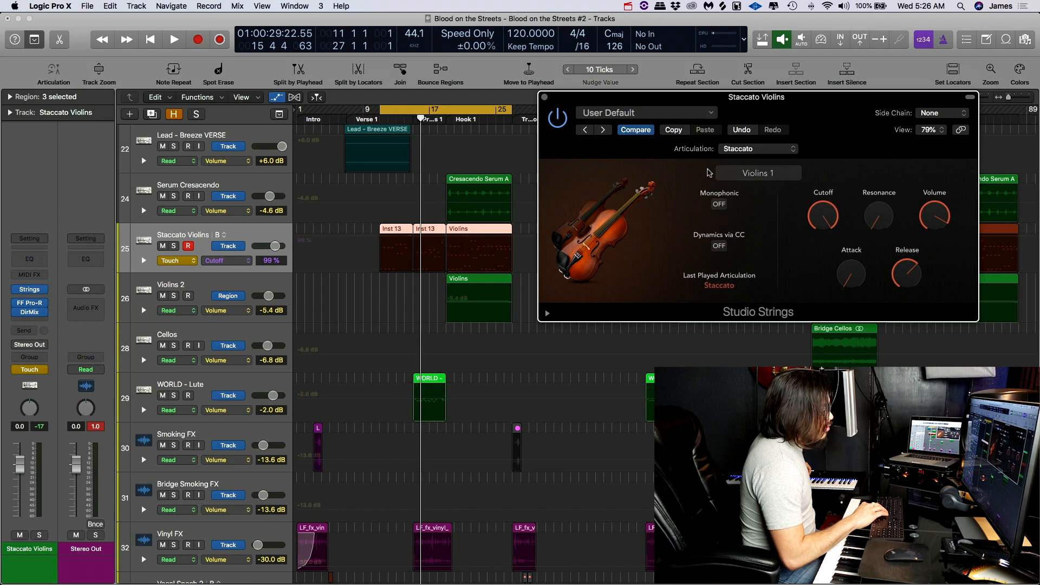
key("space")
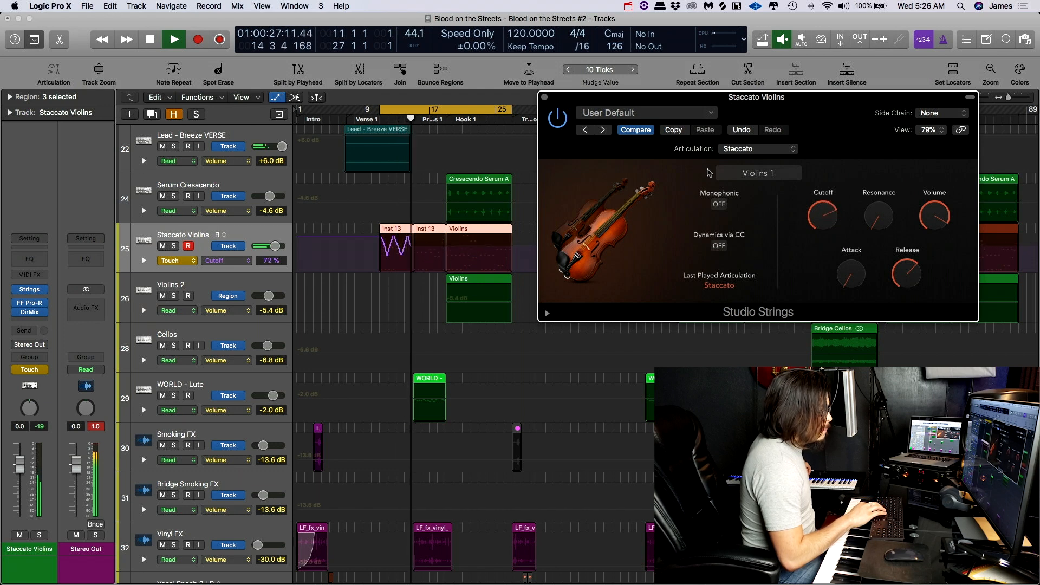
key("space")
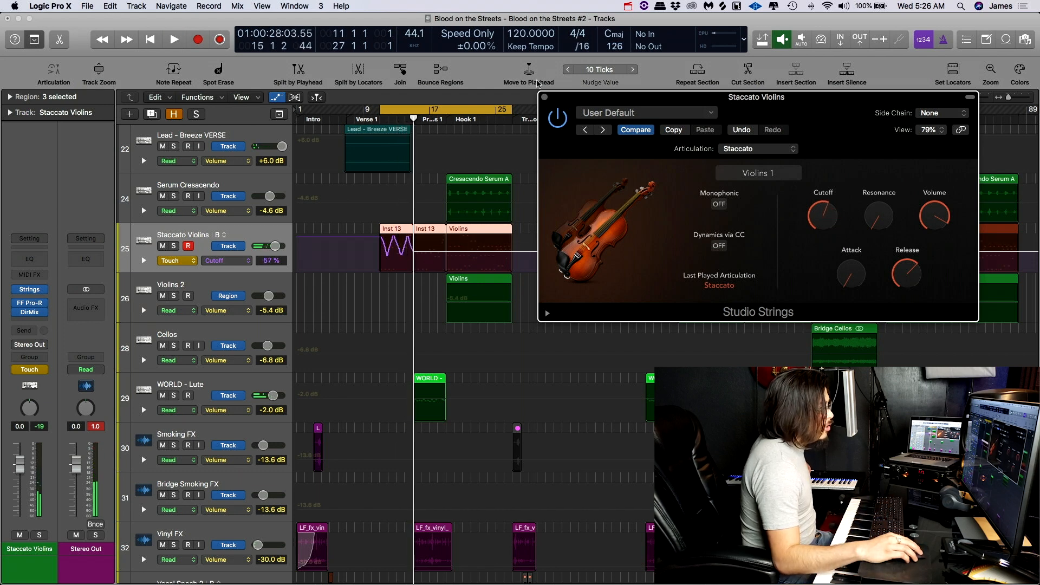
left_click(545, 97)
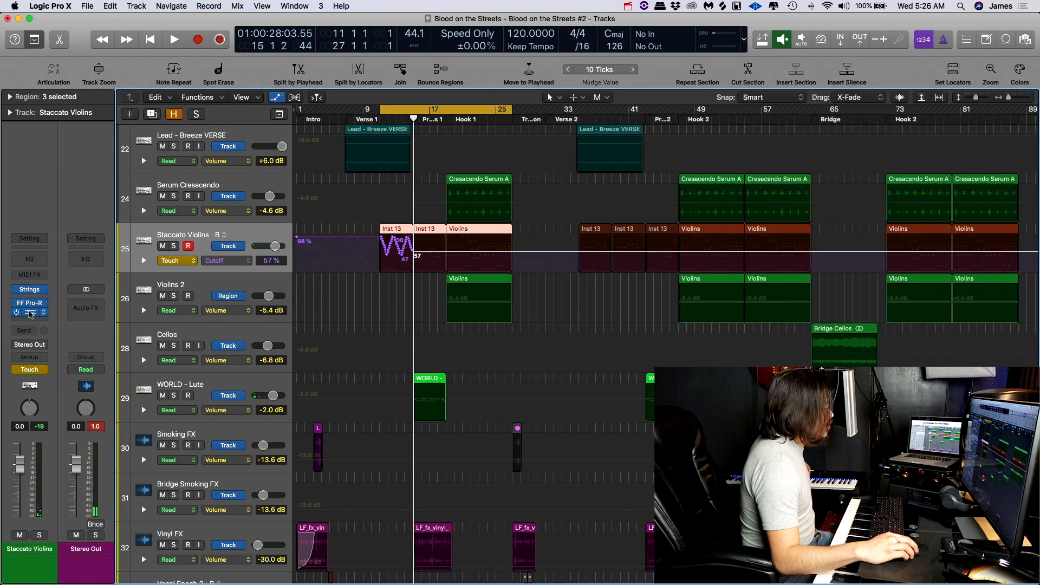
- Record a varying Direction automation pass from the Direction Mixer on the Staccato Violins track during playback, and close the plug-in
left_click(30, 313)
left_click(149, 128)
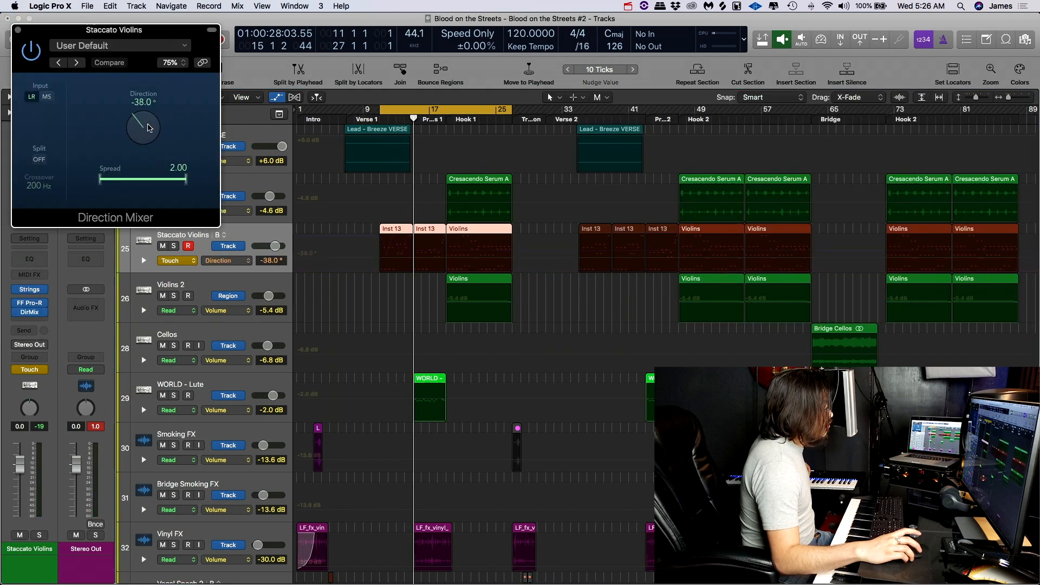
left_click_drag(150, 35, 652, 87)
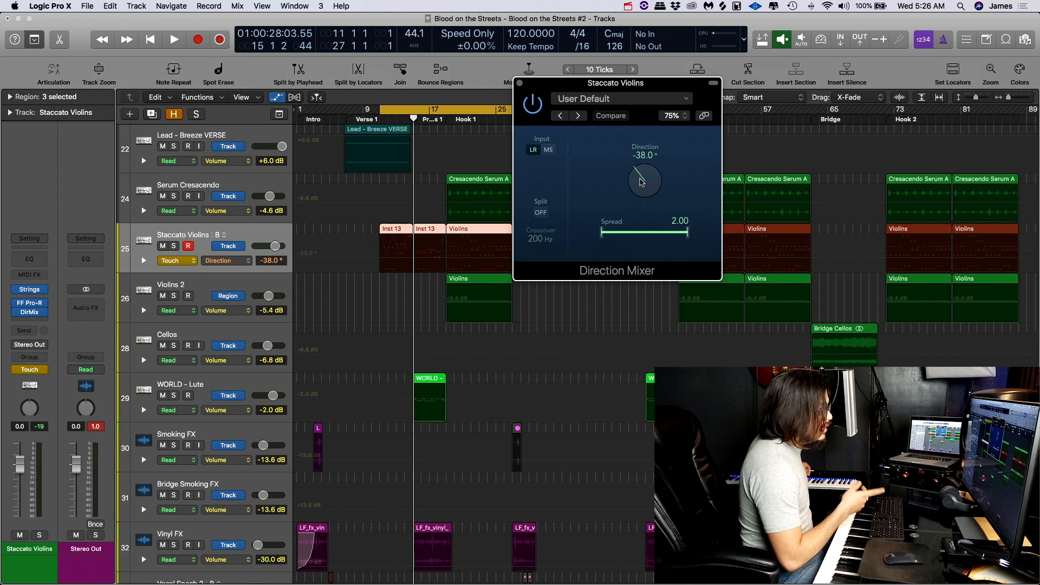
key("space")
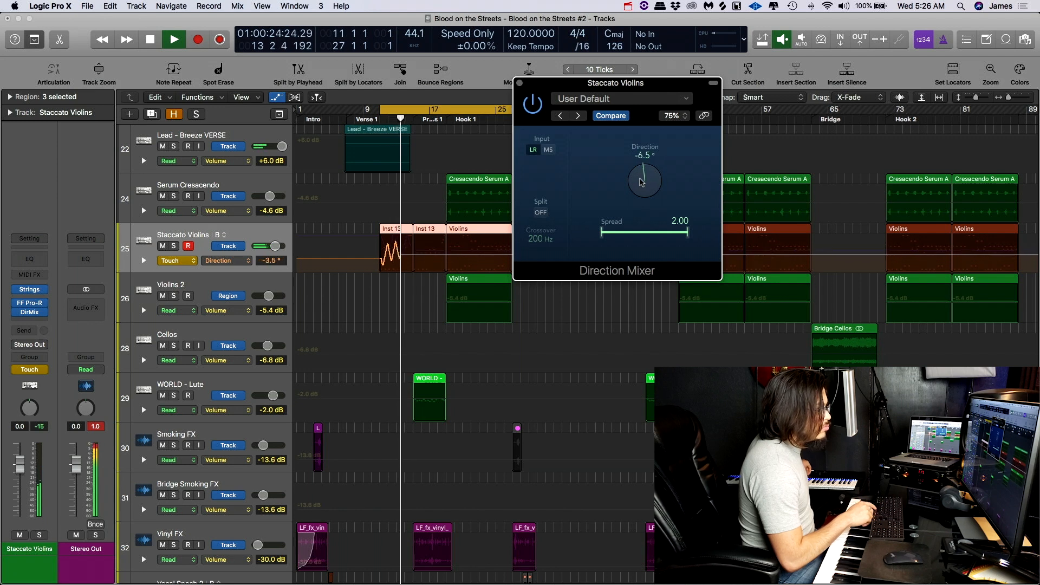
key("space")
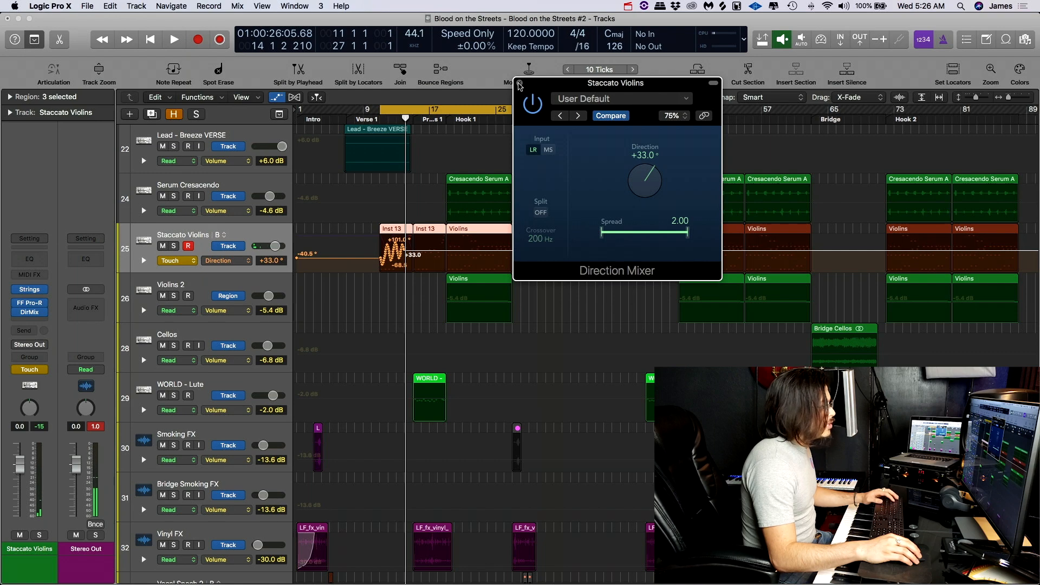
left_click(519, 84)
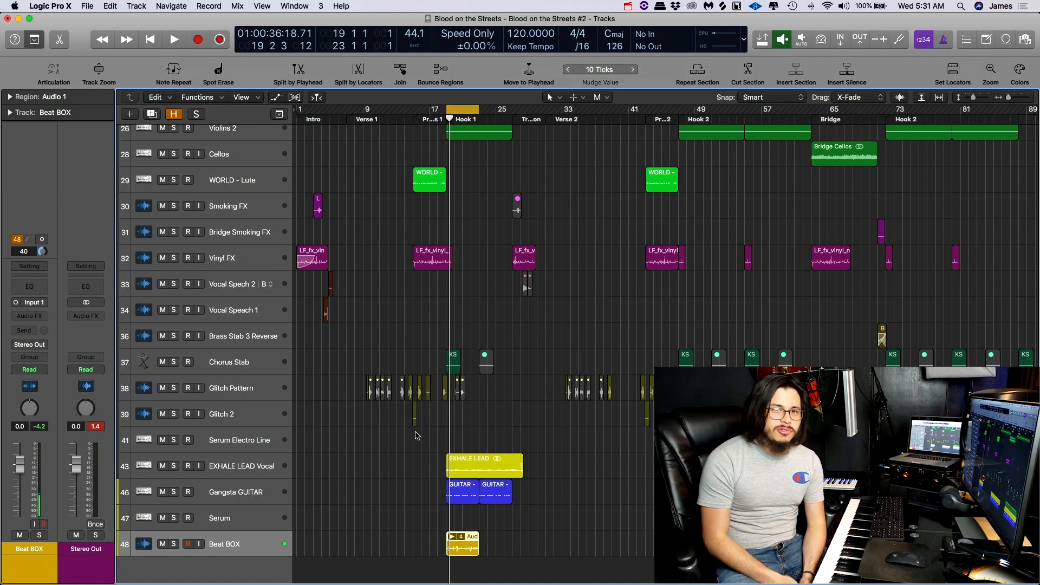
- Play the Beat BOX take folder in Hook 1 and raise the track's volume to 2.0 dB
left_click(453, 537)
key("z")
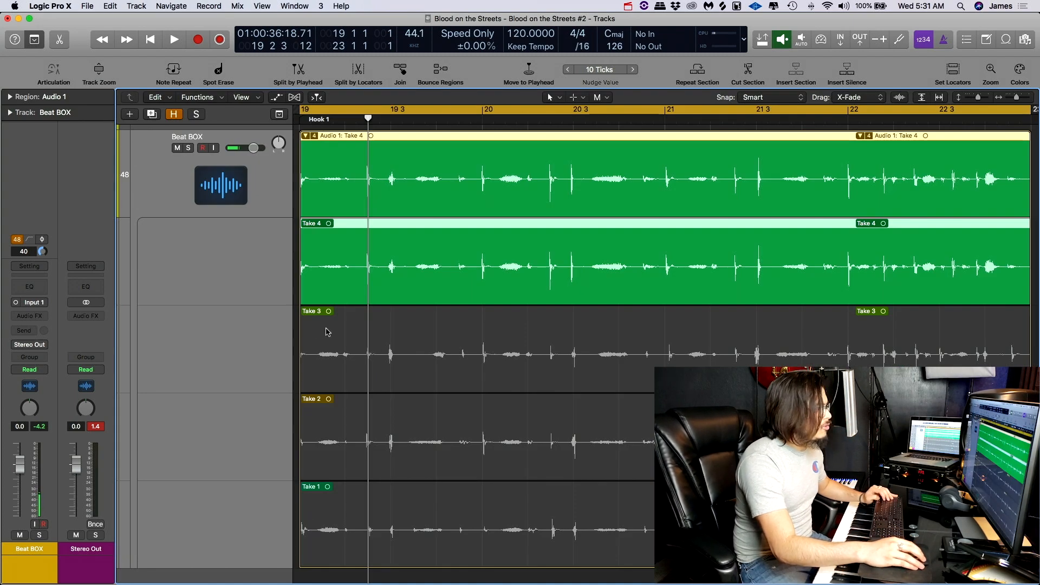
key("z")
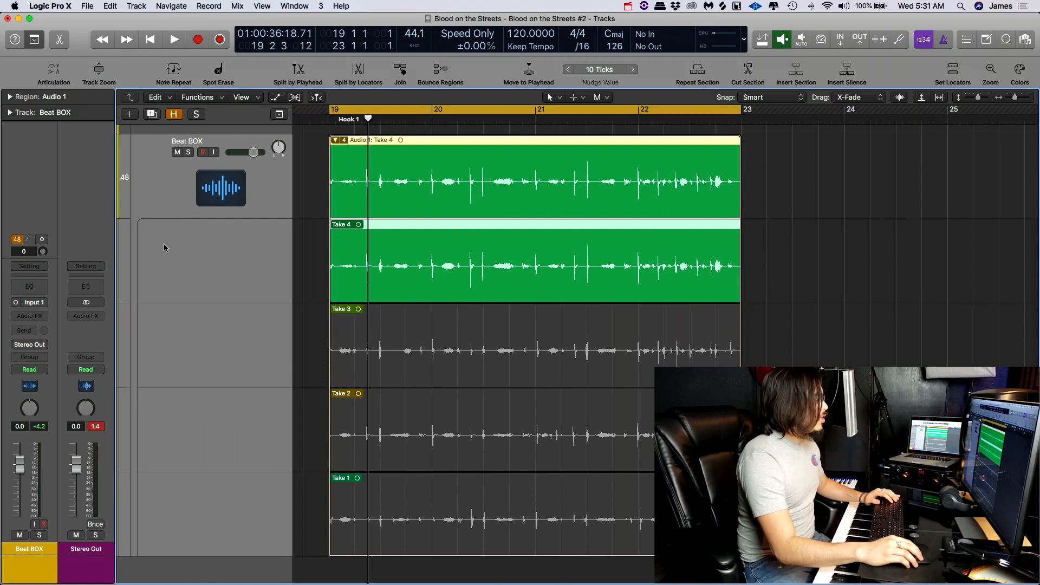
scroll(408, 207, "up", 5)
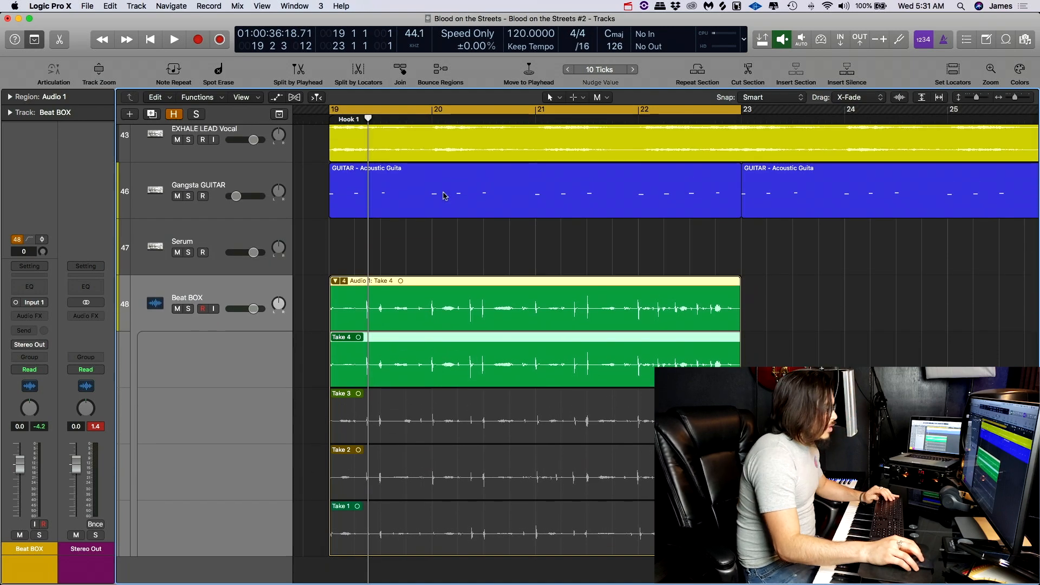
scroll(348, 347, "up", 3)
scroll(355, 342, "down", 5)
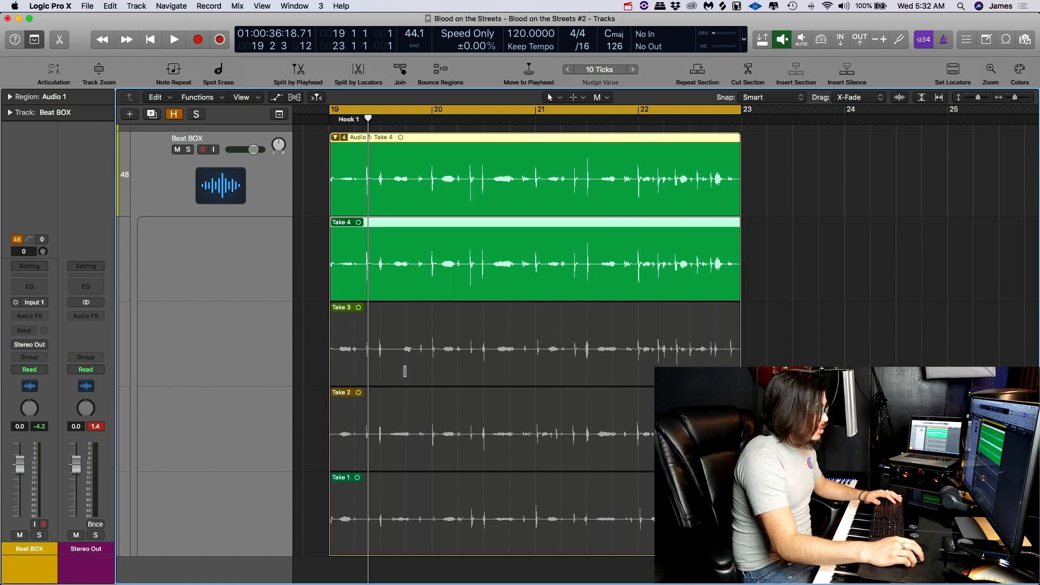
key("space")
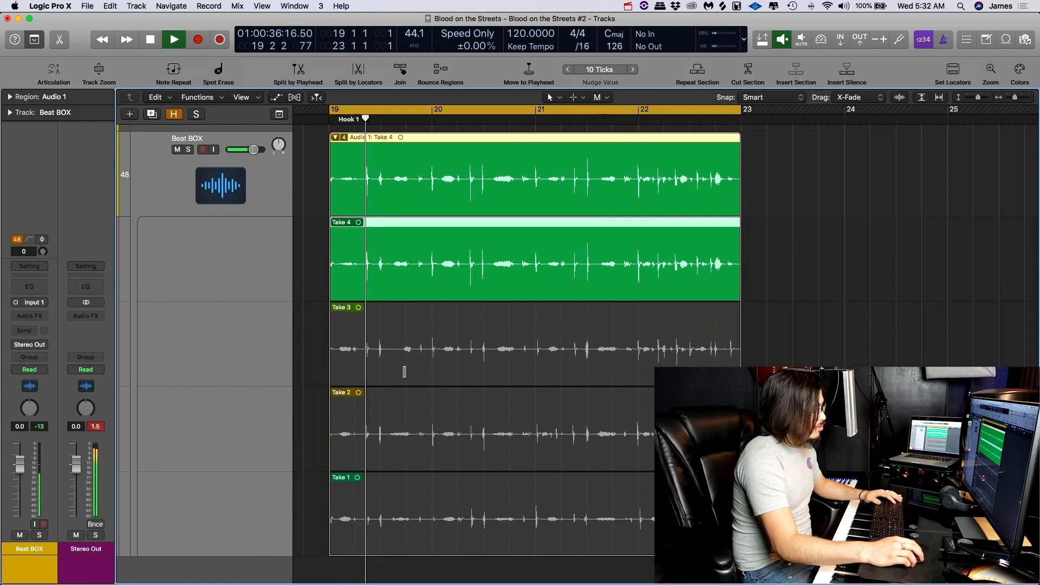
left_click_drag(254, 149, 256, 150)
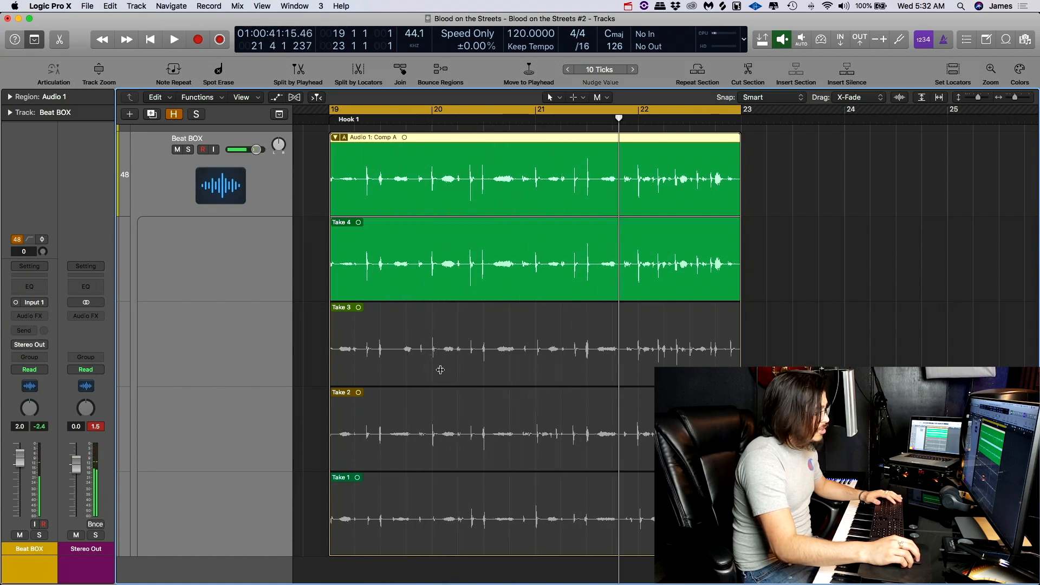
- Comp Take 3 into the Beat BOX take folder from bar 20 to about 20 3 and from bar 22 to the end
left_click_drag(429, 369, 495, 371)
key("shift+Return")
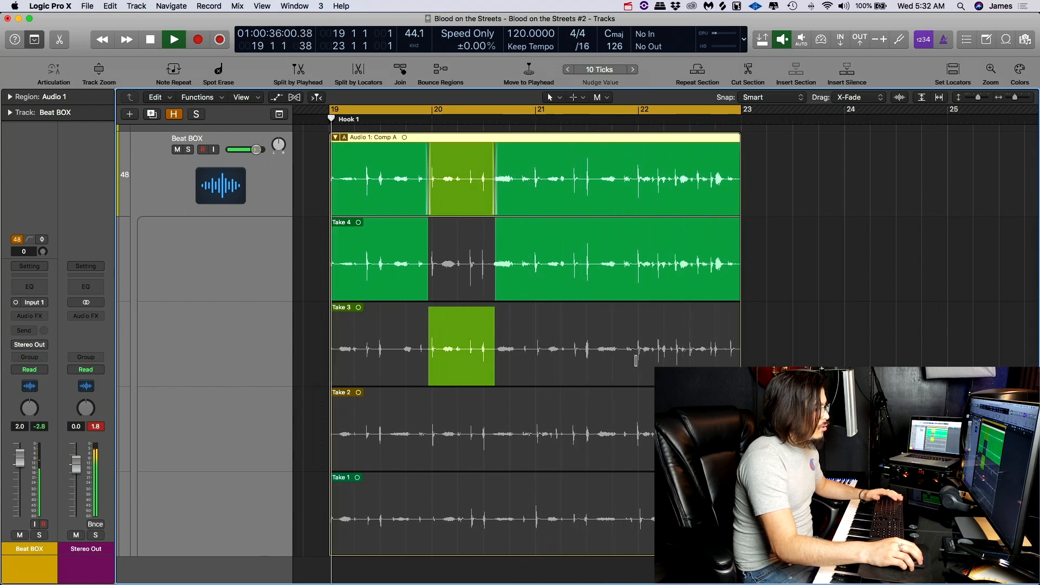
key("space")
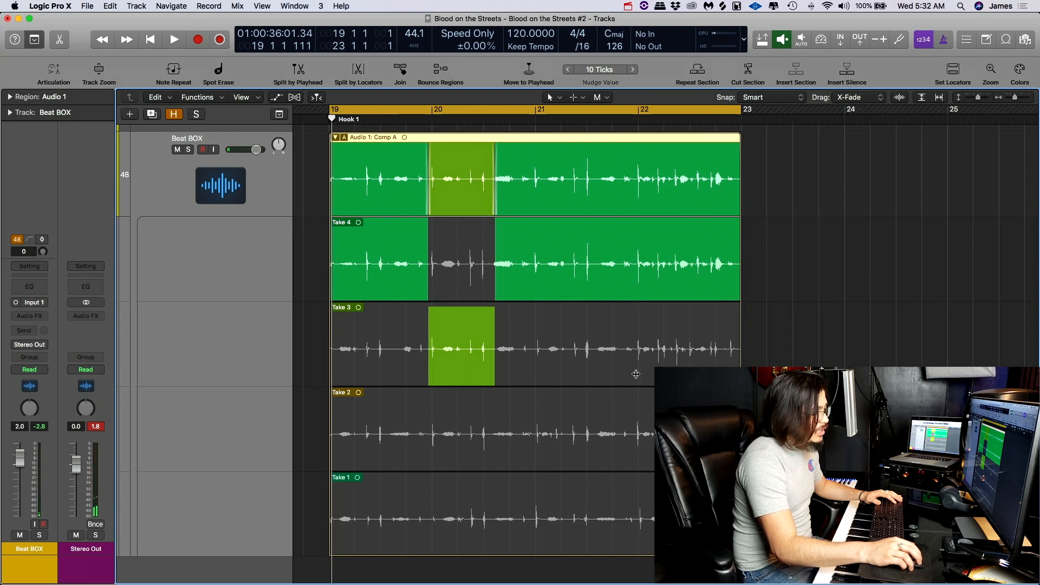
left_click_drag(636, 374, 740, 373)
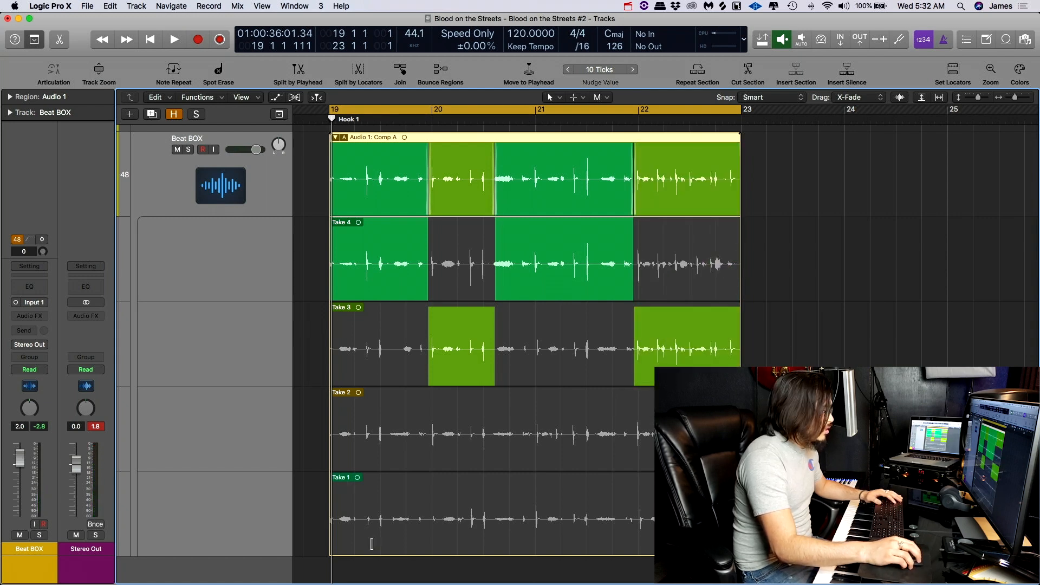
- Comp roughly the first beat of Take 1 into the start of the Beat BOX take folder and play back the comp
left_click_drag(362, 528, 272, 527)
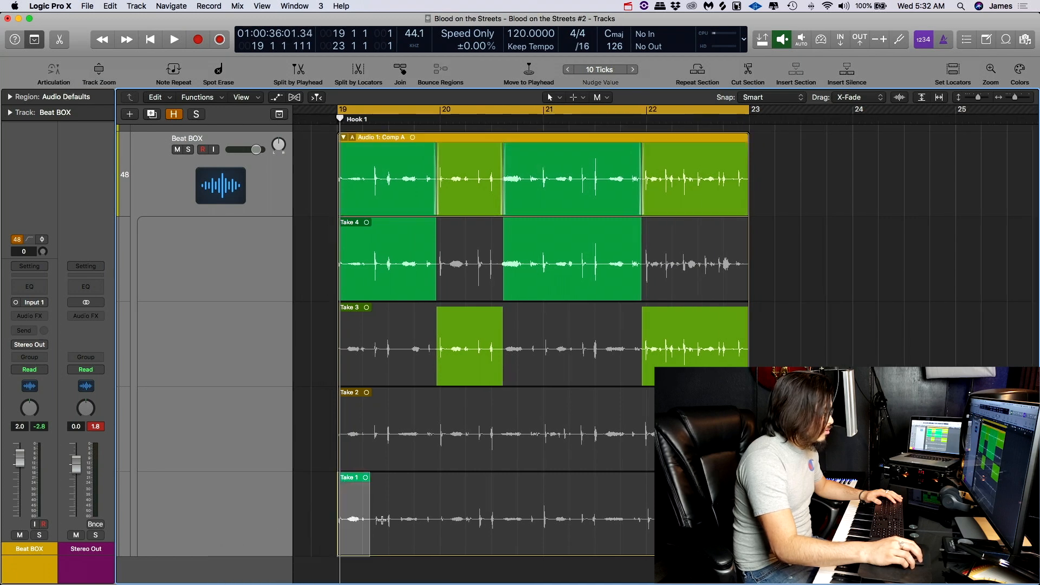
double_click(365, 538)
left_click(368, 542)
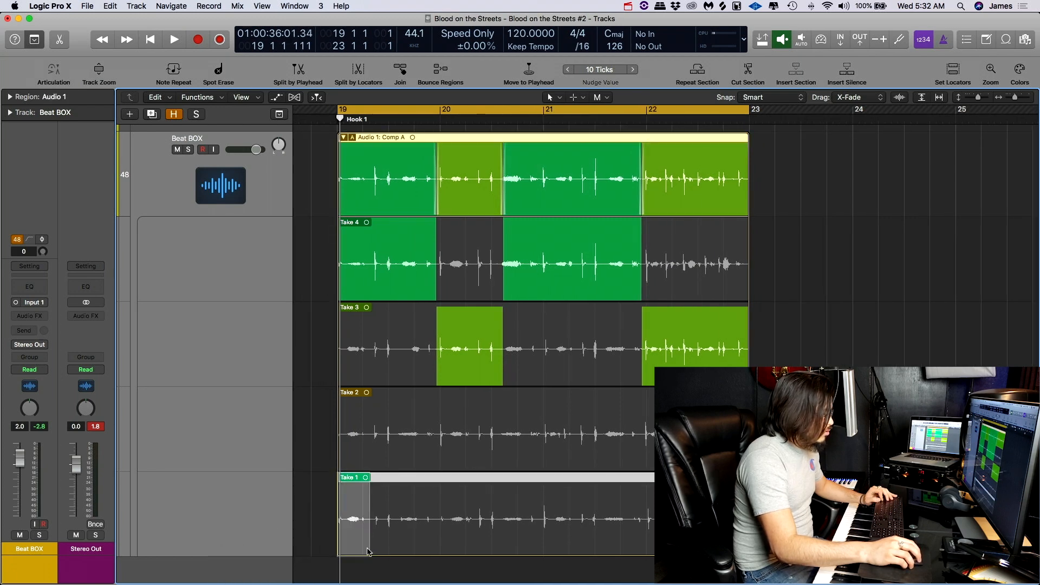
left_click(376, 542)
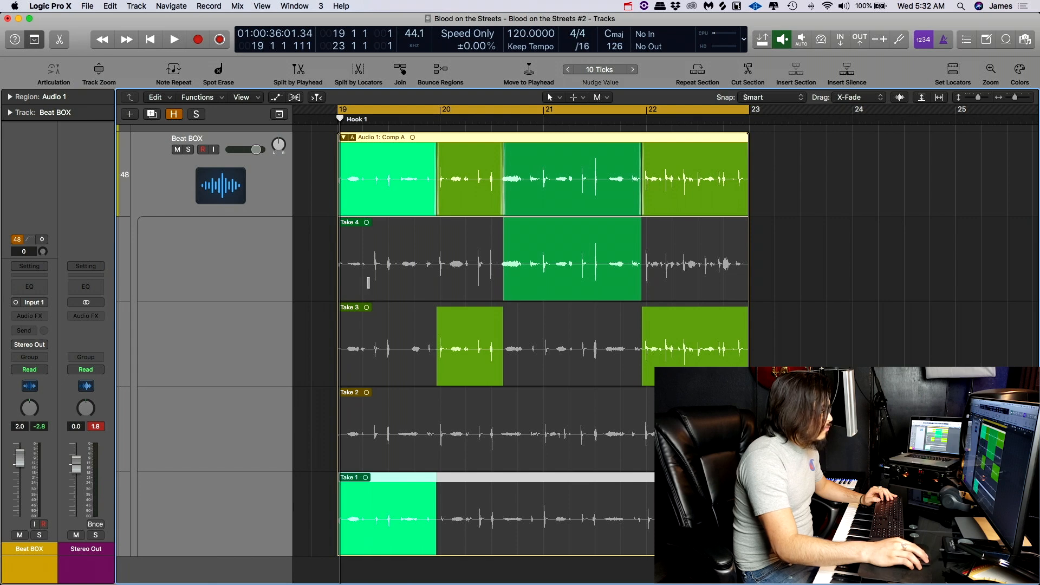
key("super+z")
left_click(371, 526)
key("space")
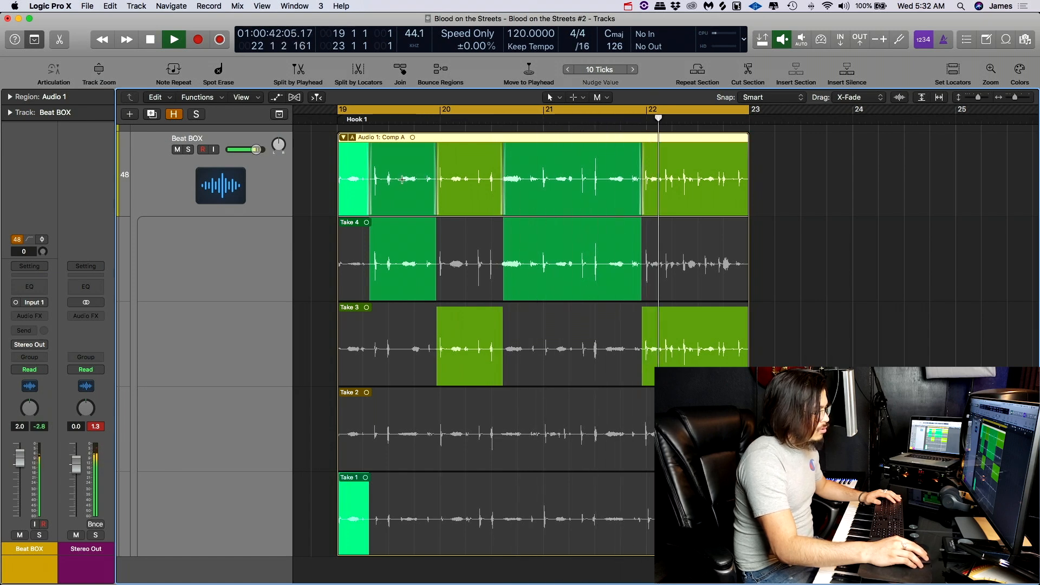
key("space")
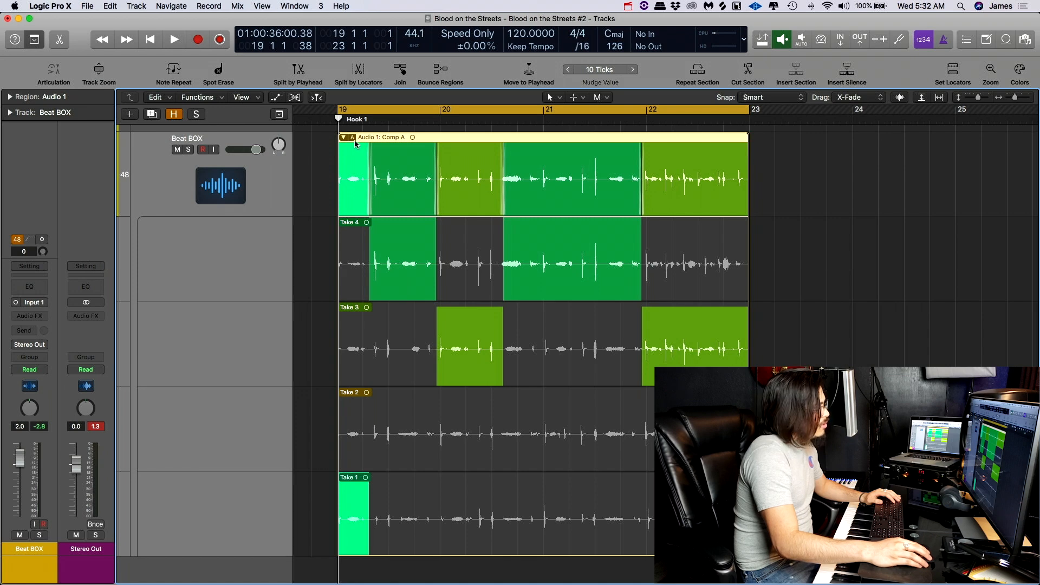
- Duplicate Comp A in the Beat BOX take folder
scroll(354, 139, "left", 1)
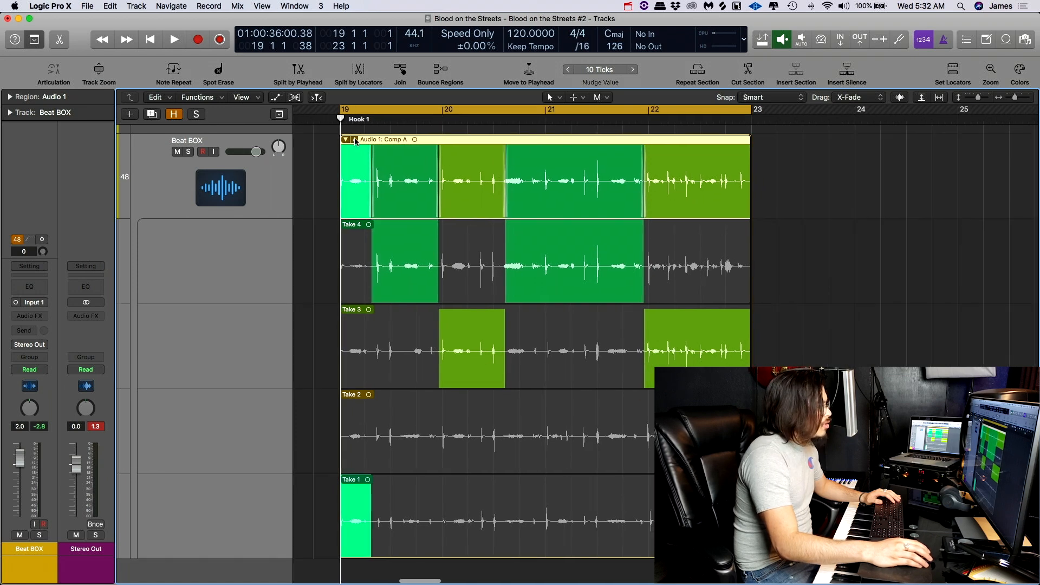
left_click(354, 139)
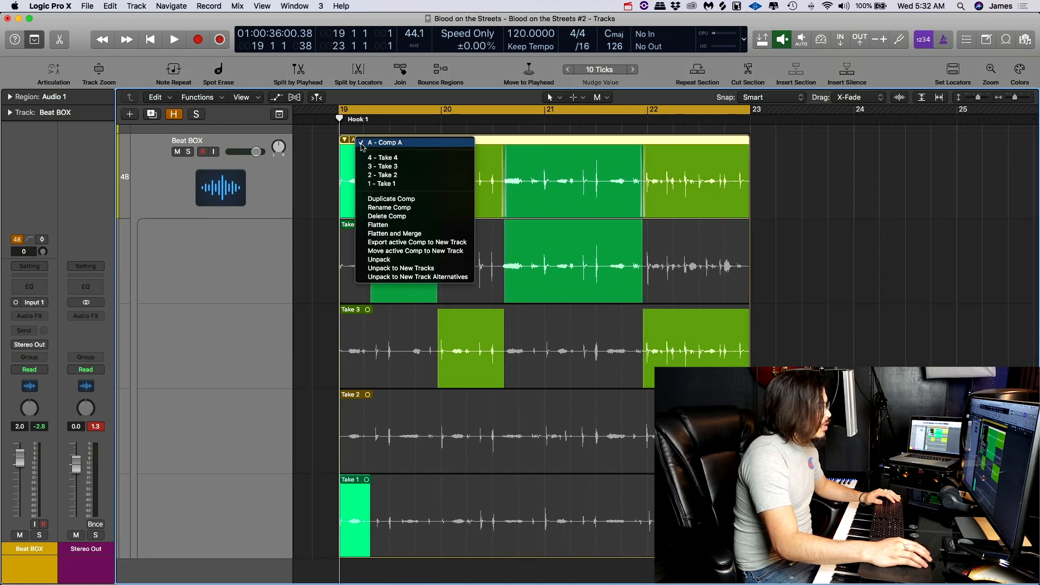
left_click(379, 199)
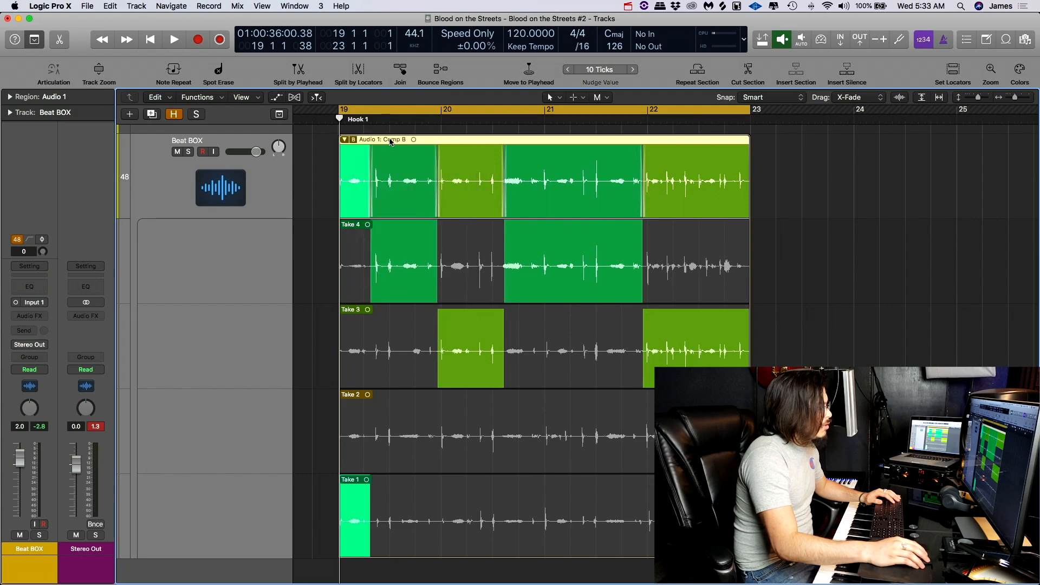
key("ctrl+m")
key("ctrl+m")
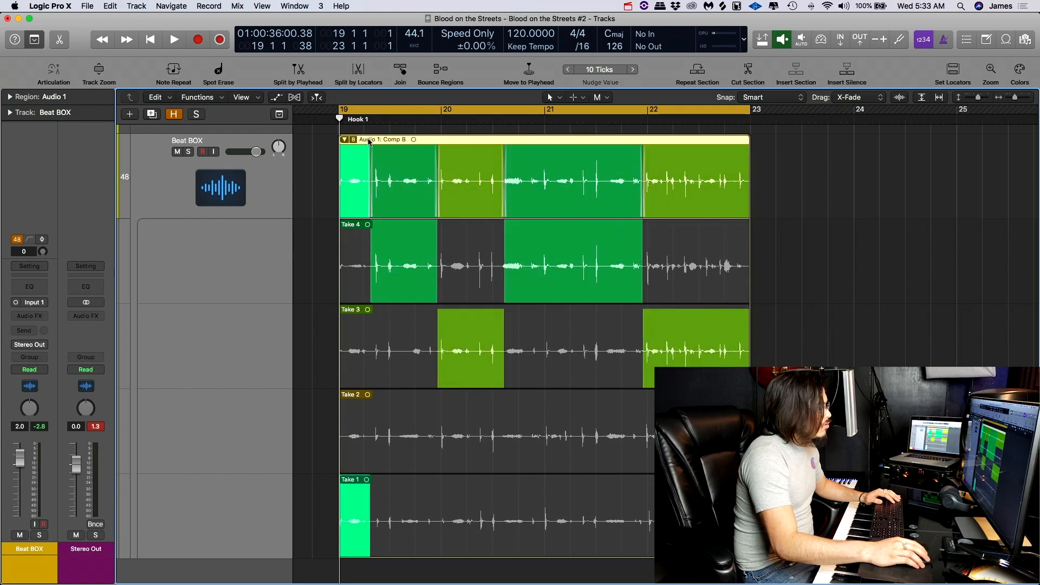
right_click(390, 142)
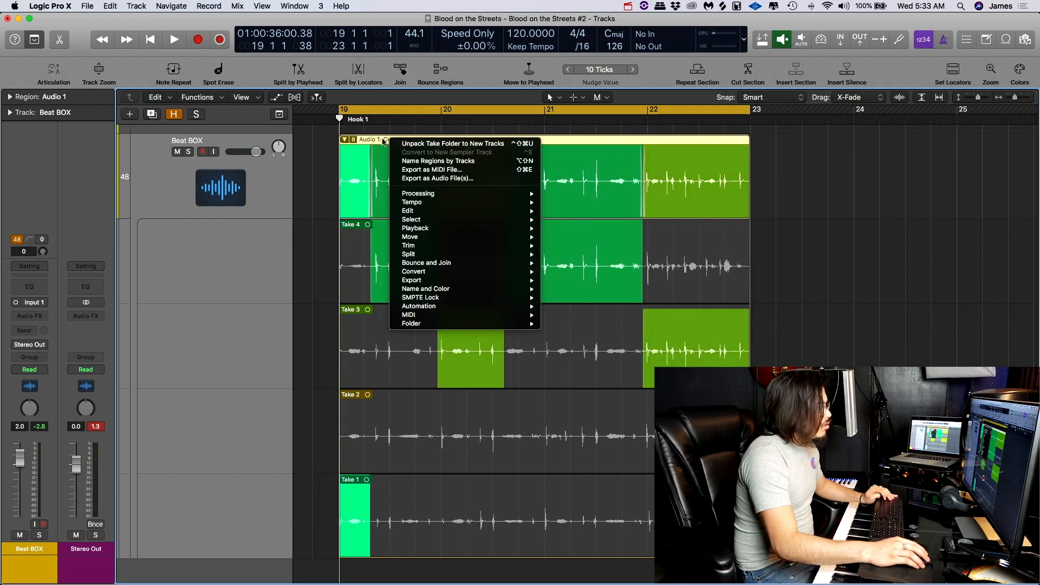
left_click(383, 142)
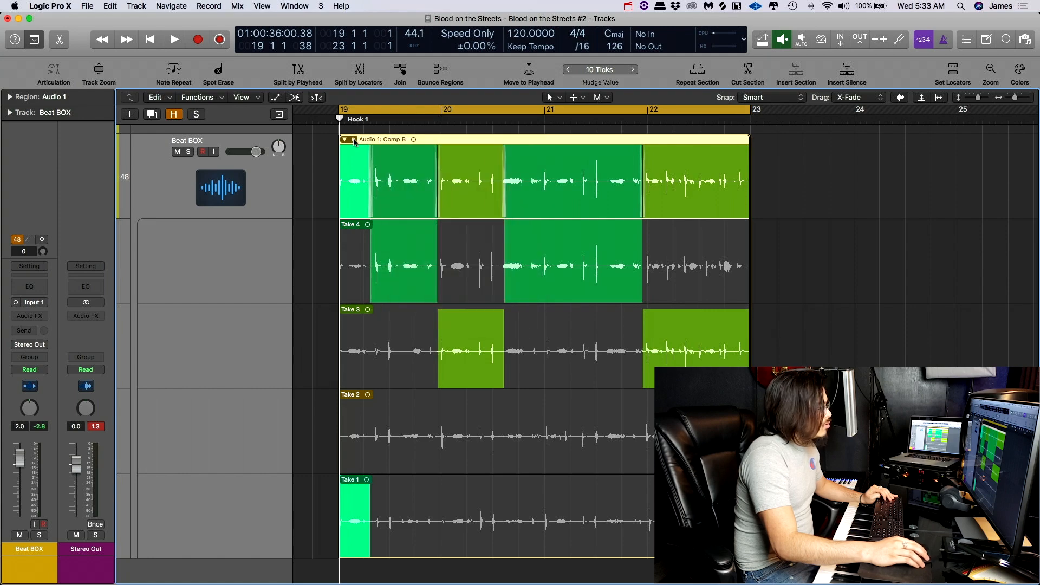
- Rename Comp B in the Beat BOX take folder as "Better COMP"
left_click(353, 140)
left_click(371, 152)
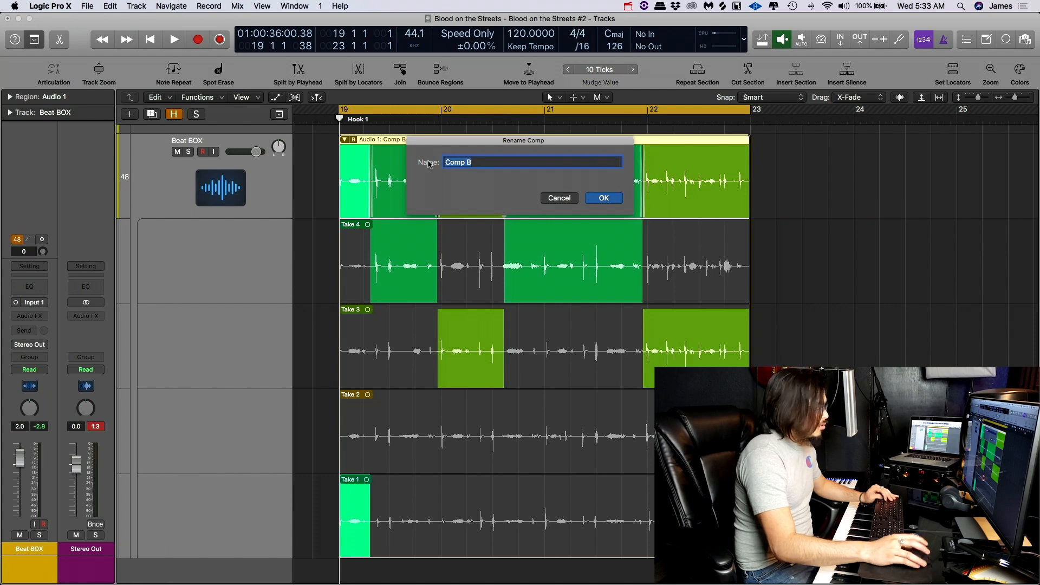
type("Beat ")
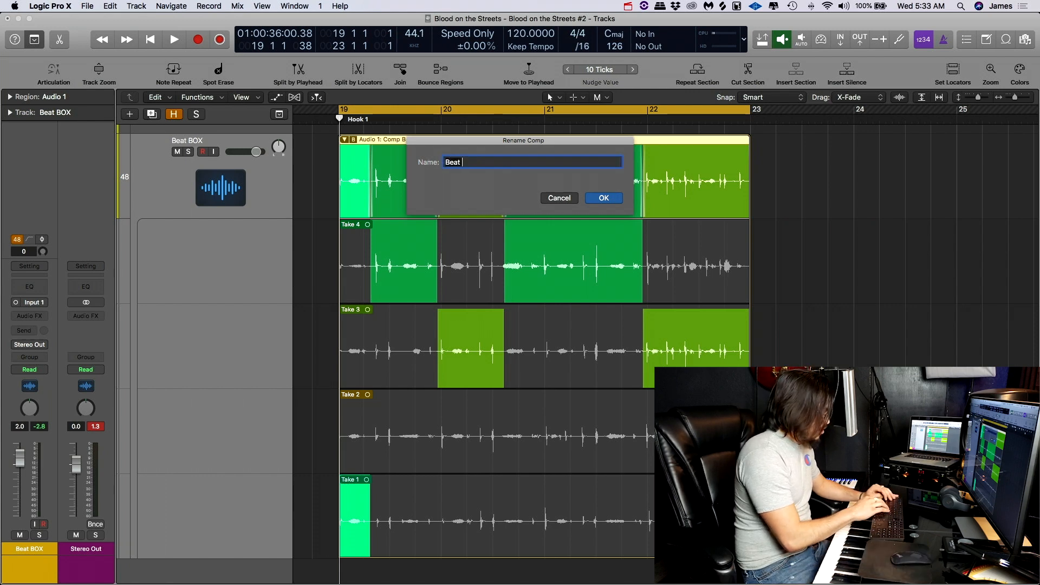
type("B")
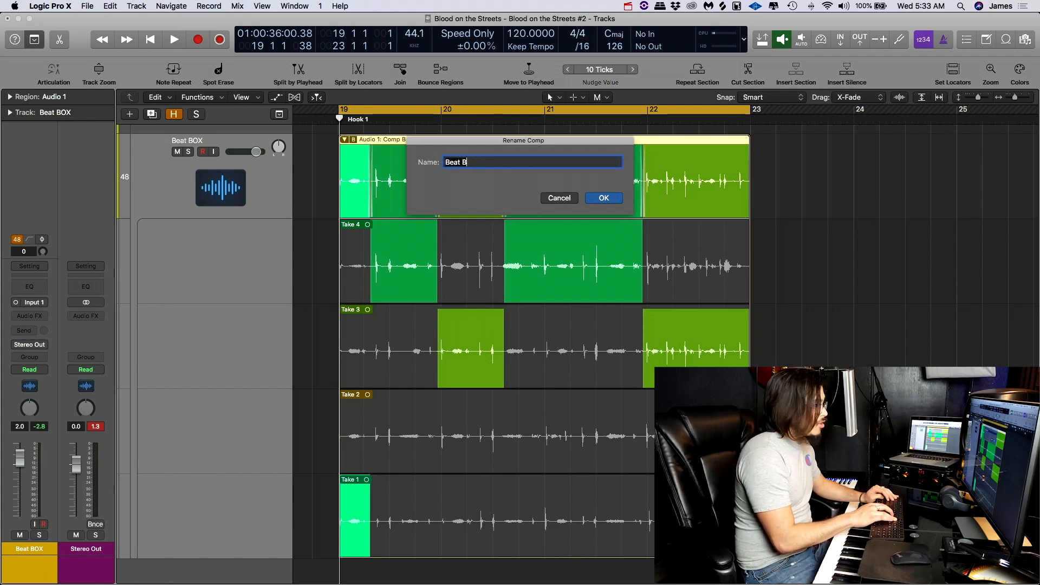
type("ox Better ")
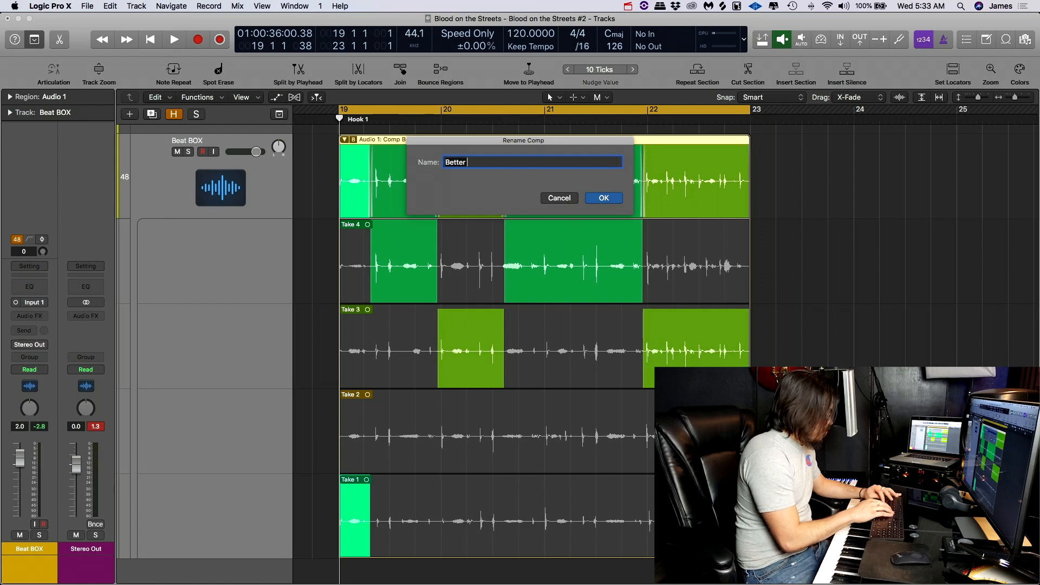
type("COMP")
key("Return")
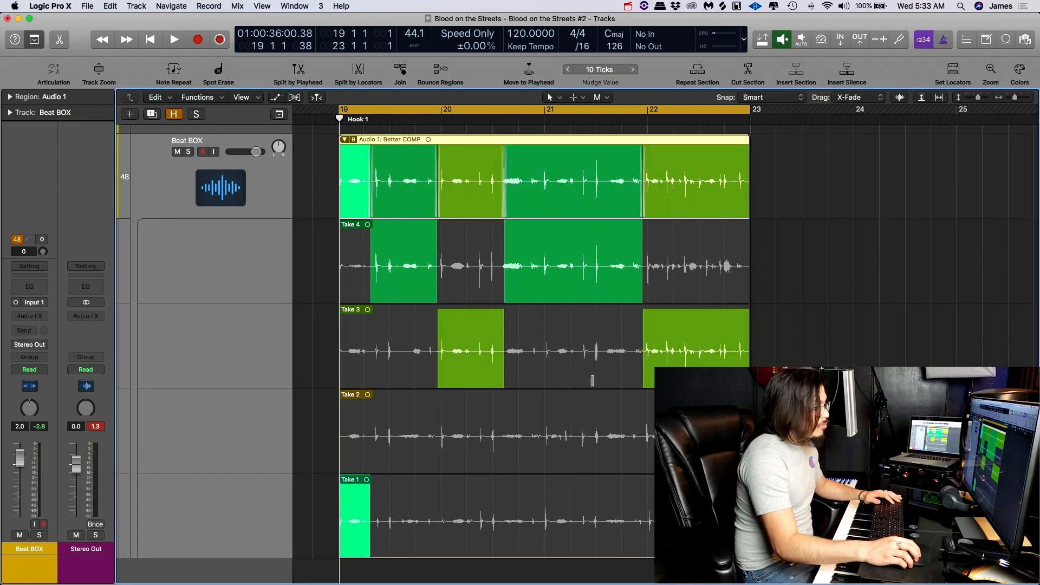
- Comp Take 2 from about 21 2 to 21 3, Take 4 up to bar 22 and Take 1 at the folder's end, and play back
left_click_drag(578, 452, 640, 454)
left_click_drag(684, 521, 749, 520)
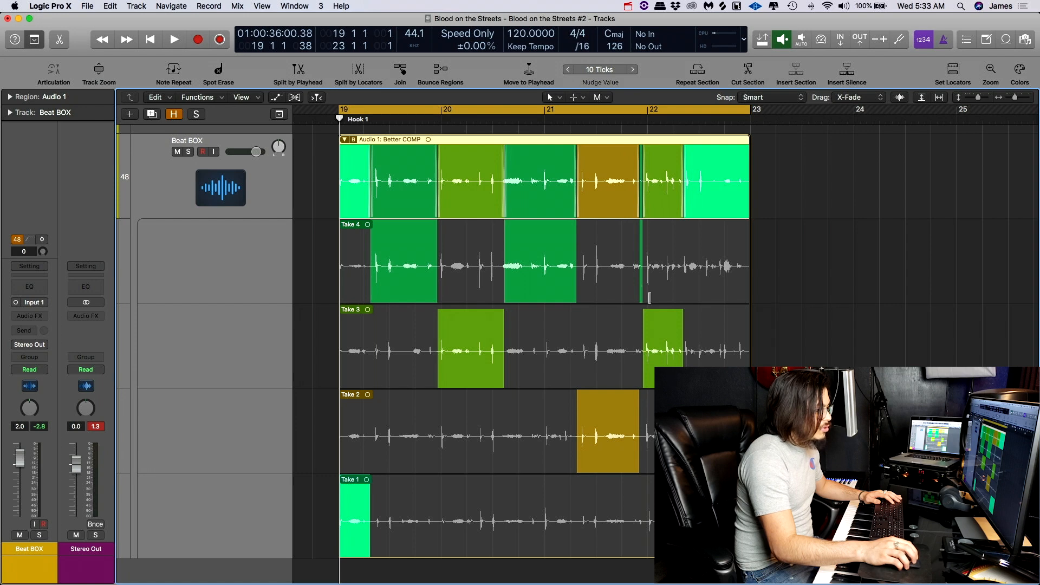
left_click_drag(649, 295, 608, 296)
key("space")
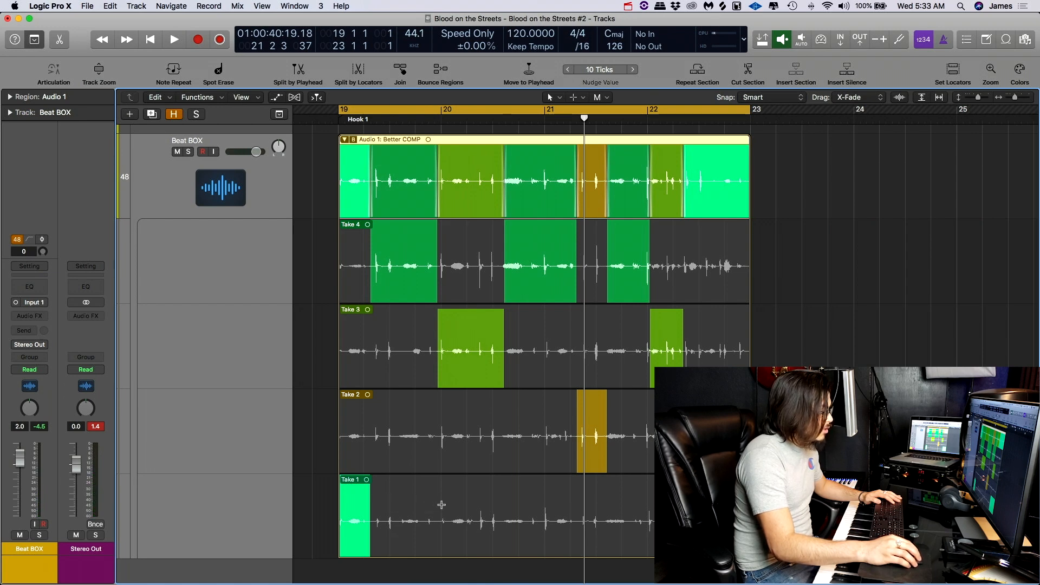
- Split Take 1 at bar 20 and copy its first-bar segment to bar 21 within the take folder
left_click_drag(442, 504, 372, 499)
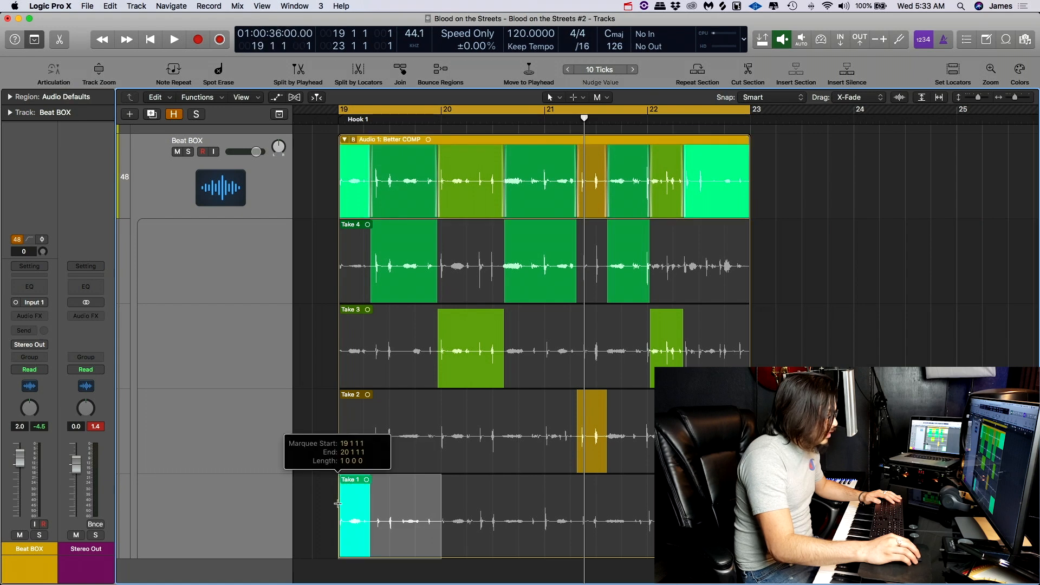
left_click(399, 493)
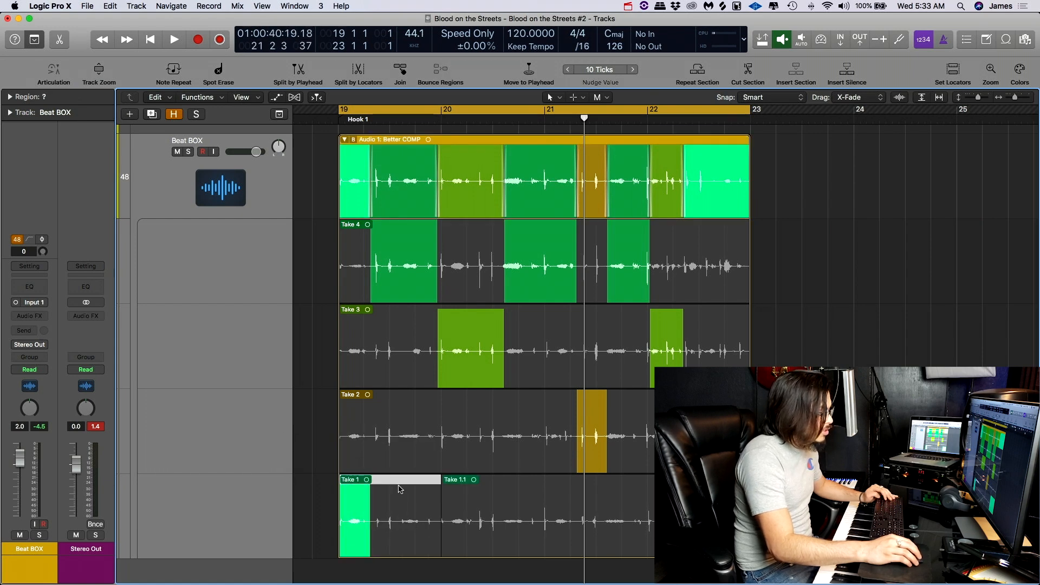
left_click_drag(399, 491, 602, 488)
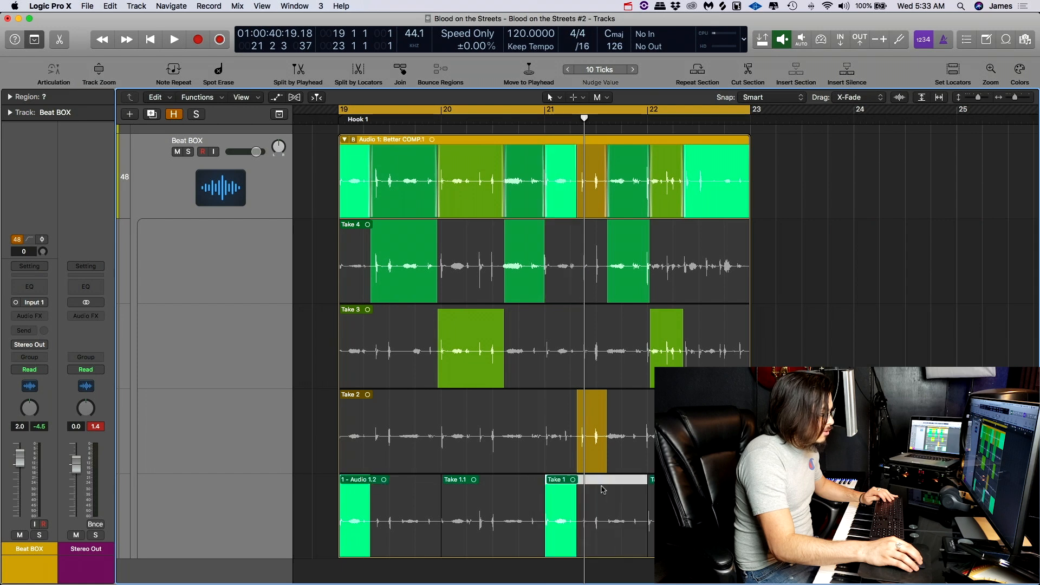
- Comp the copied Take 1 segment over bar 21 and Take 1 over most of the remaining part of bar 19
left_click(596, 538)
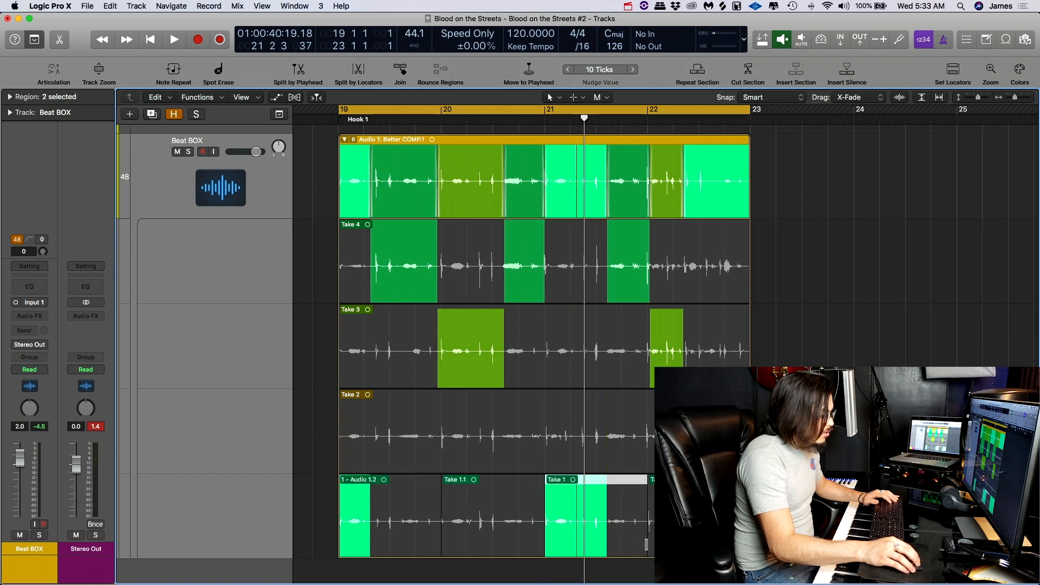
left_click_drag(646, 545, 558, 541)
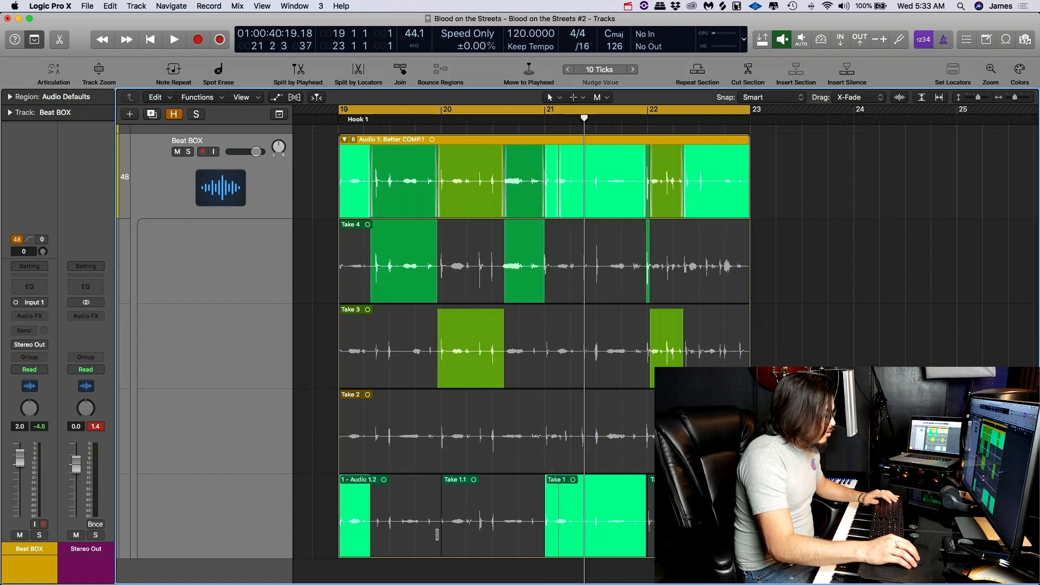
left_click_drag(436, 535, 374, 534)
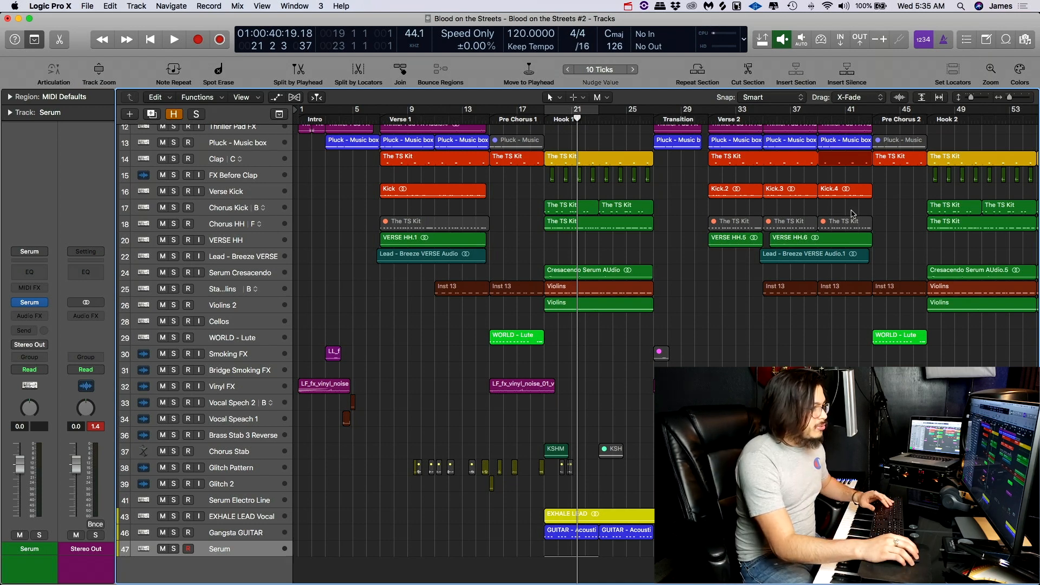
- Open the Note Pad and write the project note "Finish Comp On Vocal Take"
key("alt+super+p")
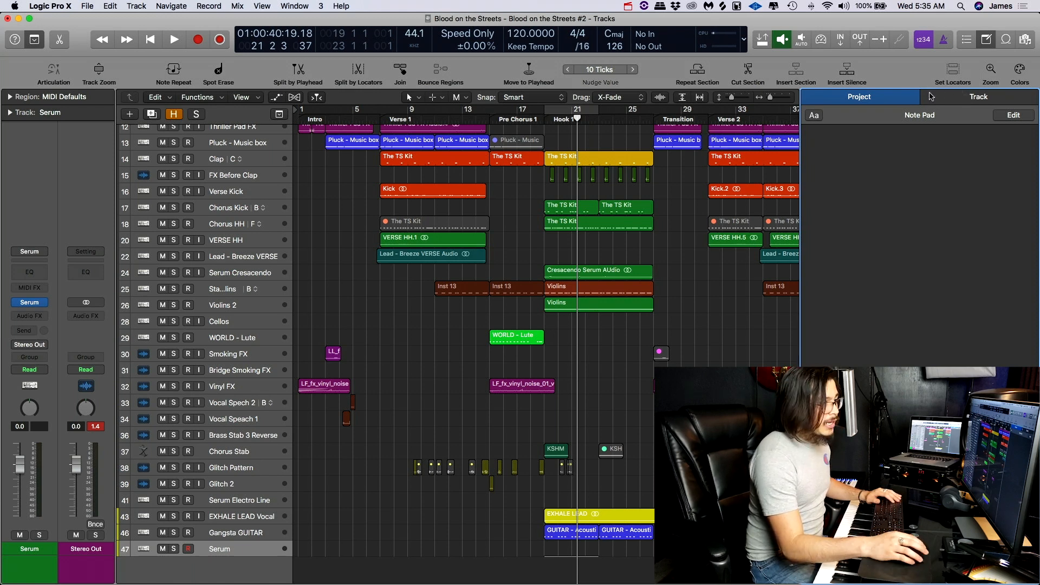
left_click(970, 102)
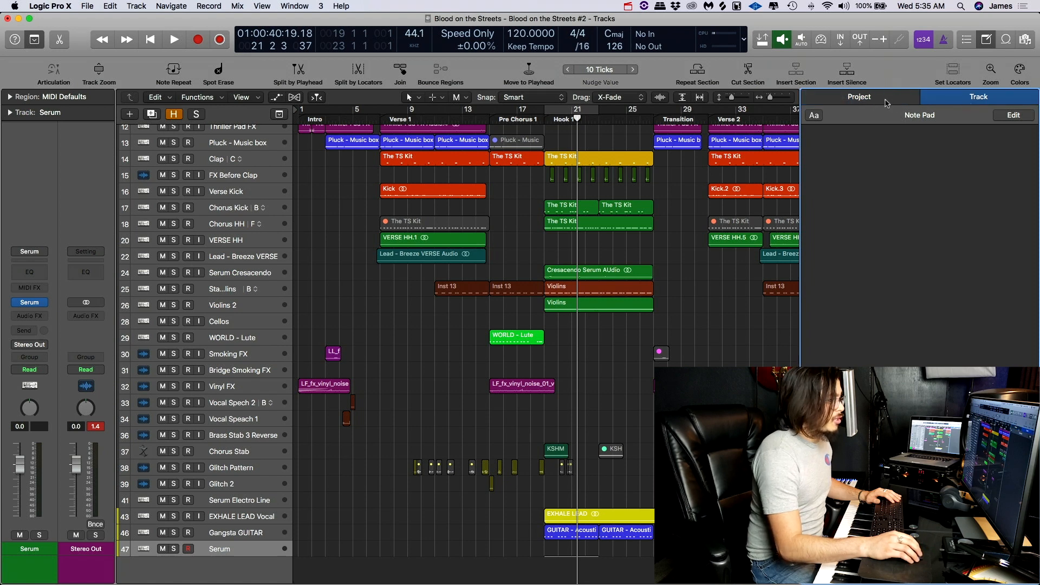
left_click(884, 103)
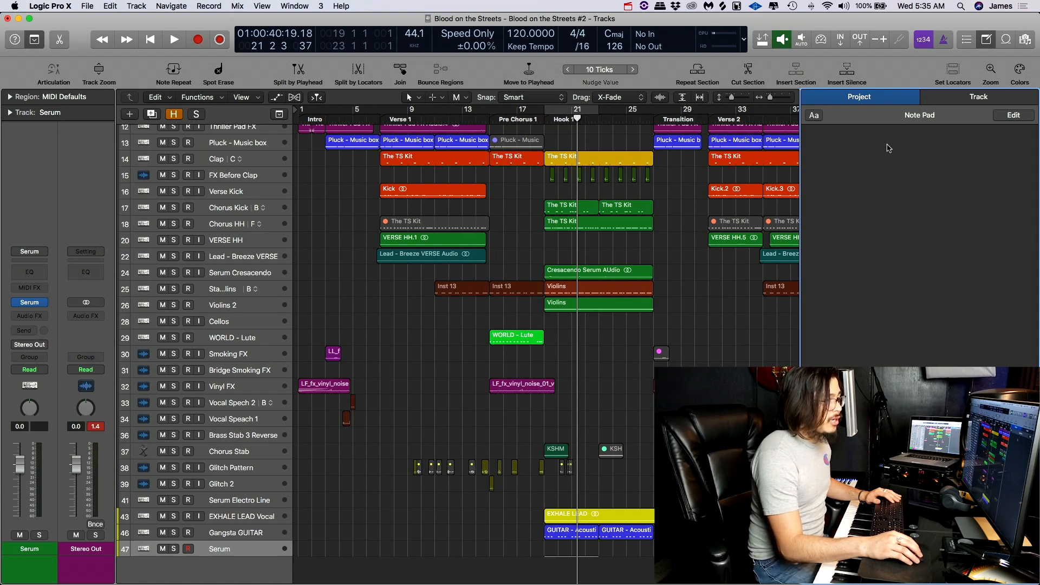
left_click(916, 140)
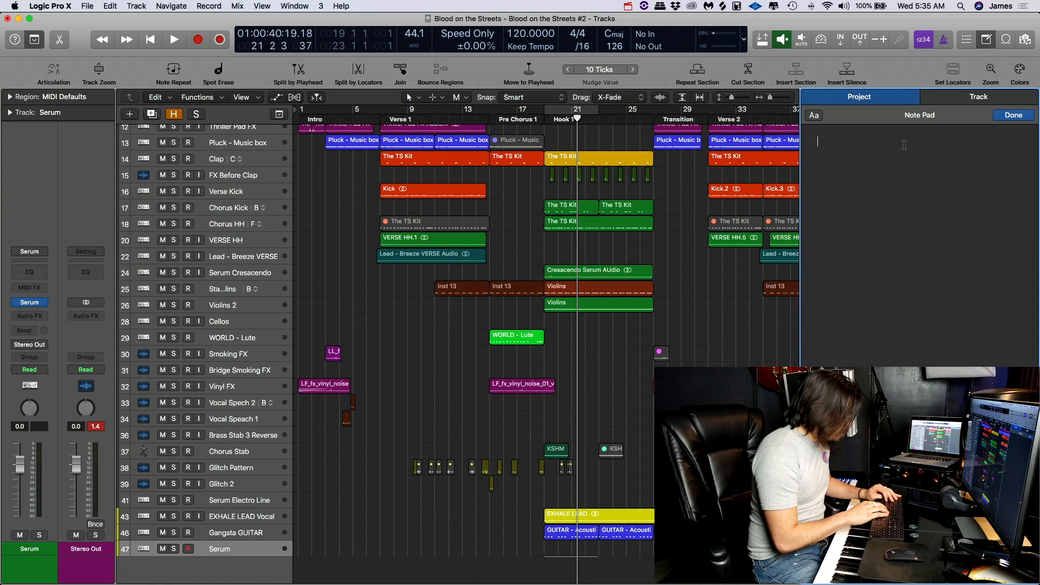
type("Finish C")
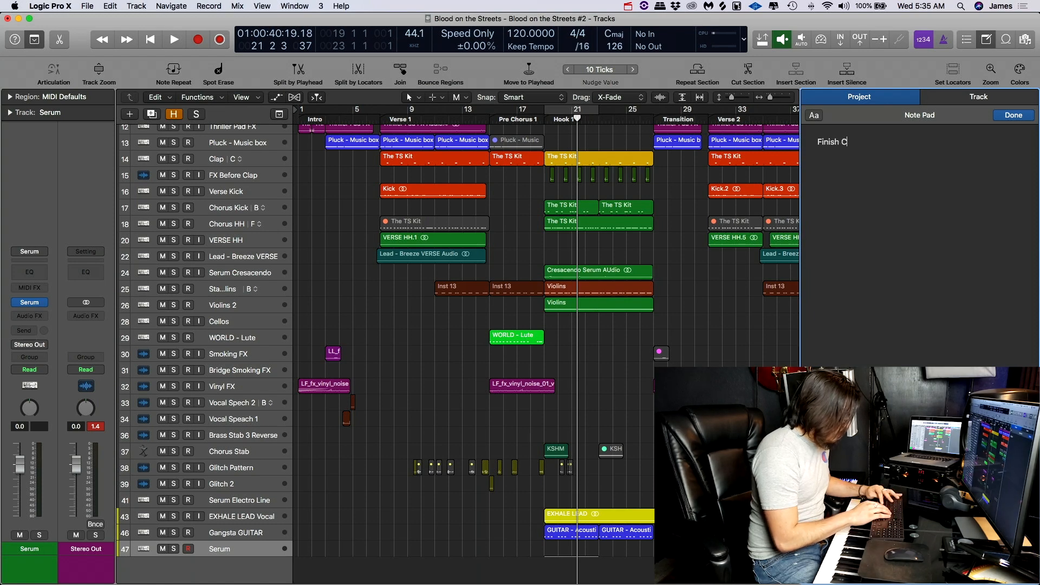
type("omp On Vo")
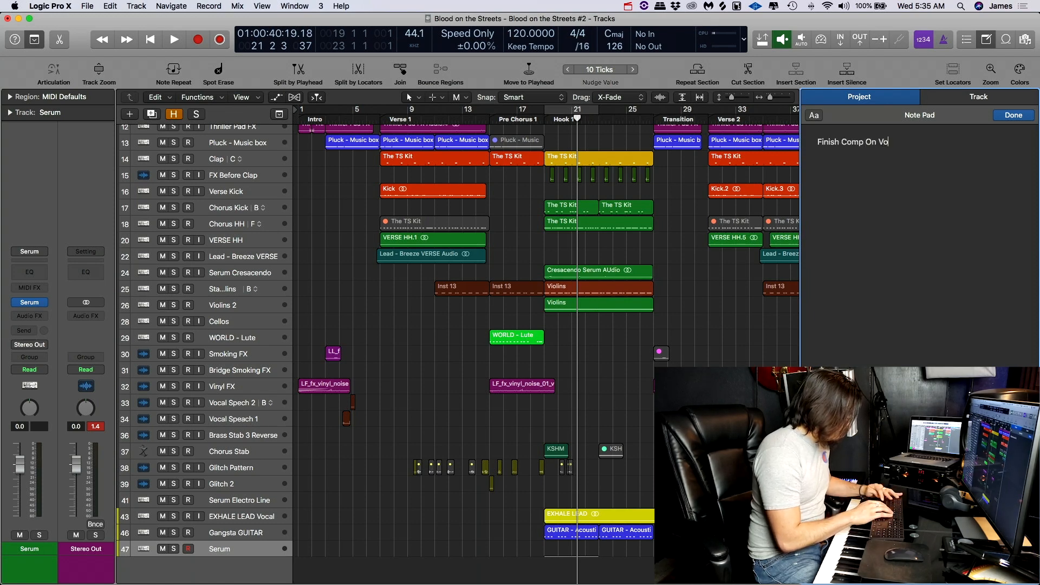
type("cal Take")
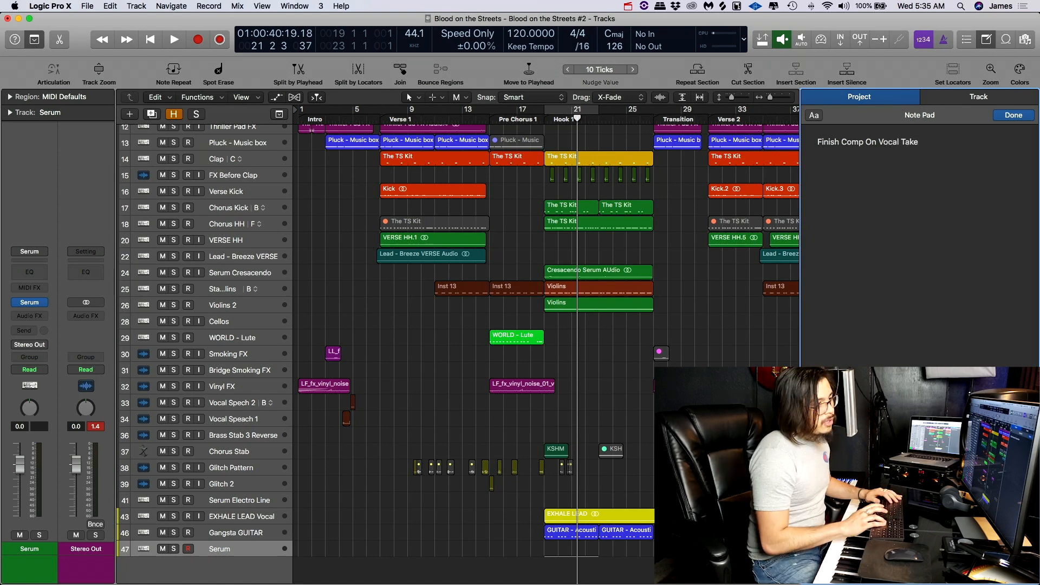
key("Return")
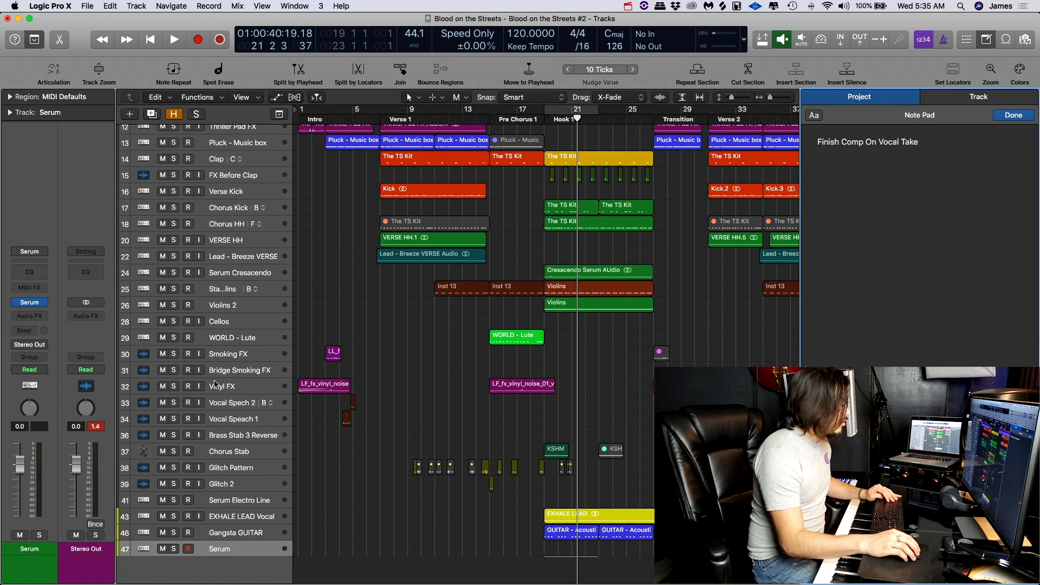
- Write the track note "Add Subtractive EQ to 20k and experiment with Autofilter" for Smoking FX, and review the project and track notes
left_click(233, 356)
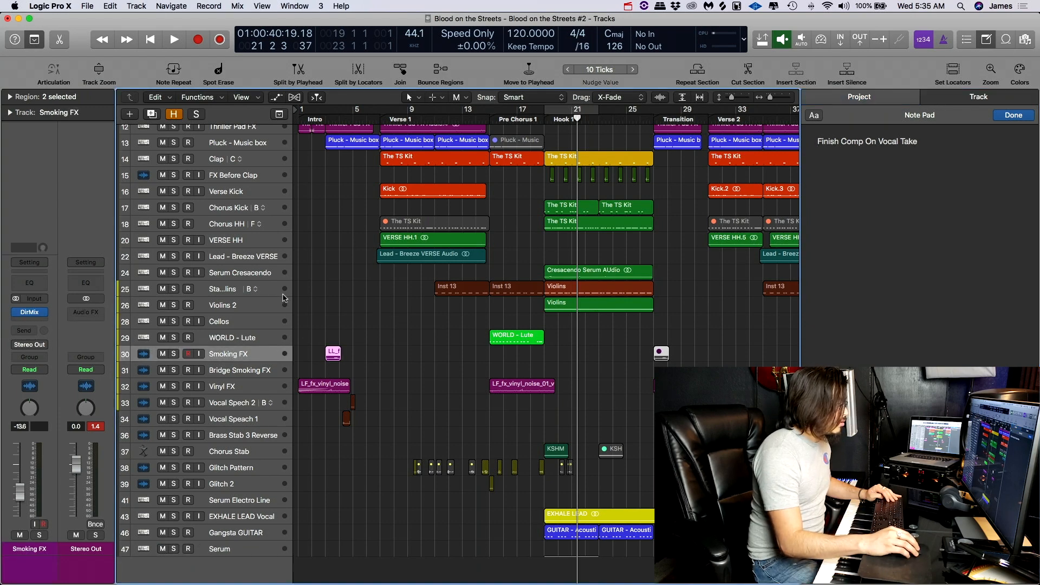
left_click(979, 97)
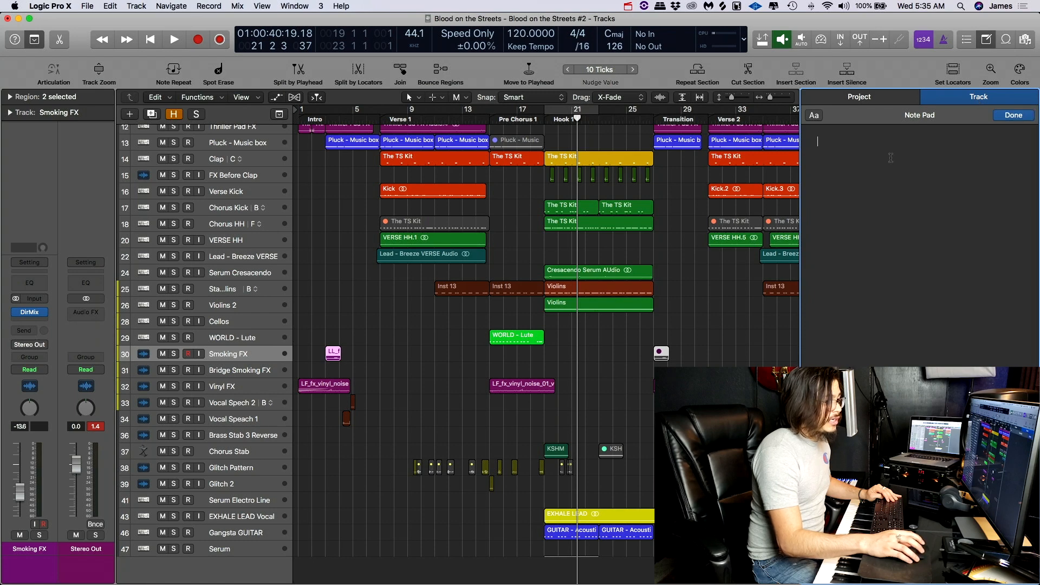
type("Add ")
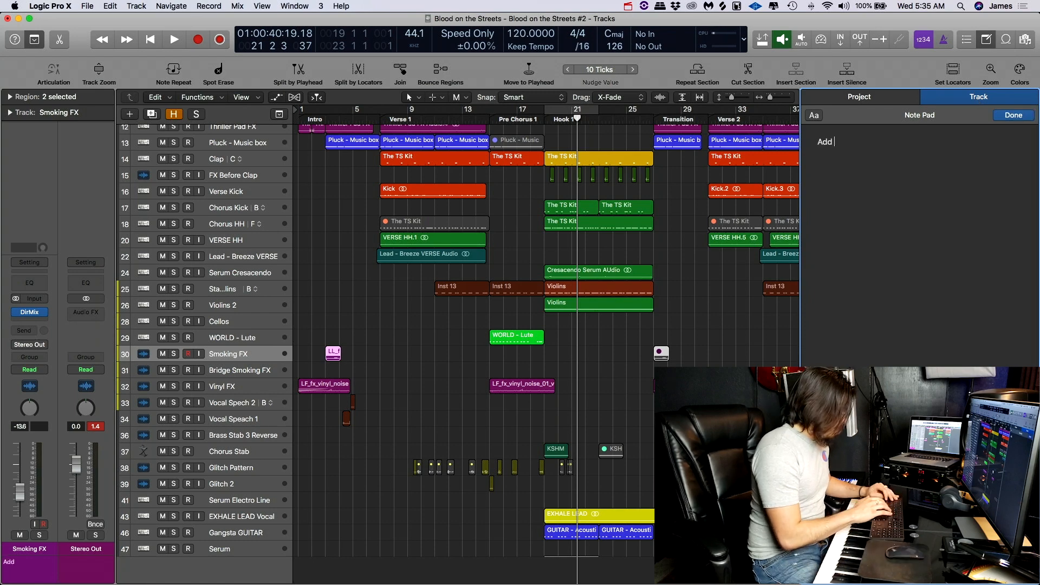
type("Subrtra")
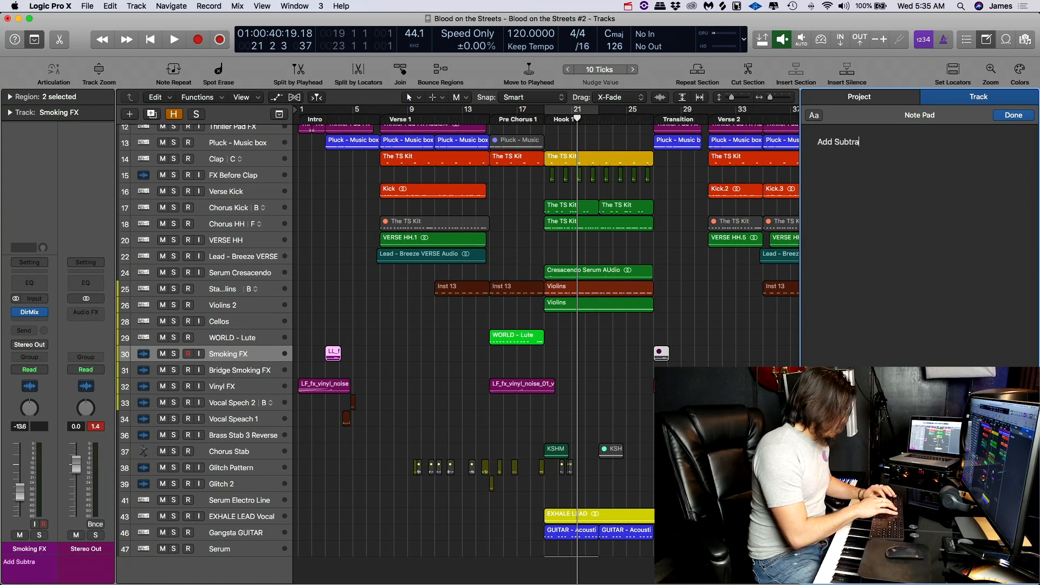
type("ctive EQ to 20k2")
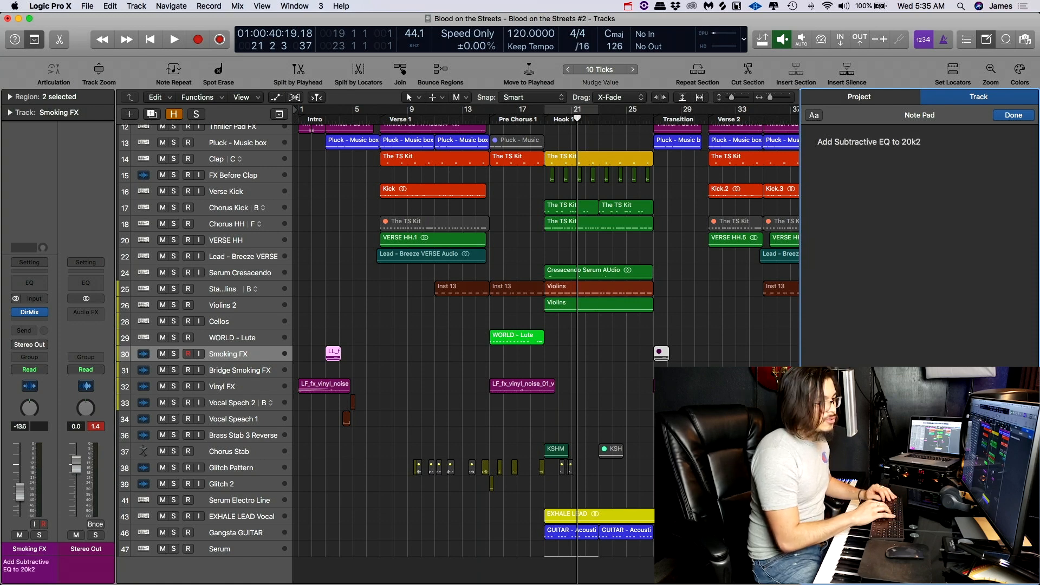
type(" and A")
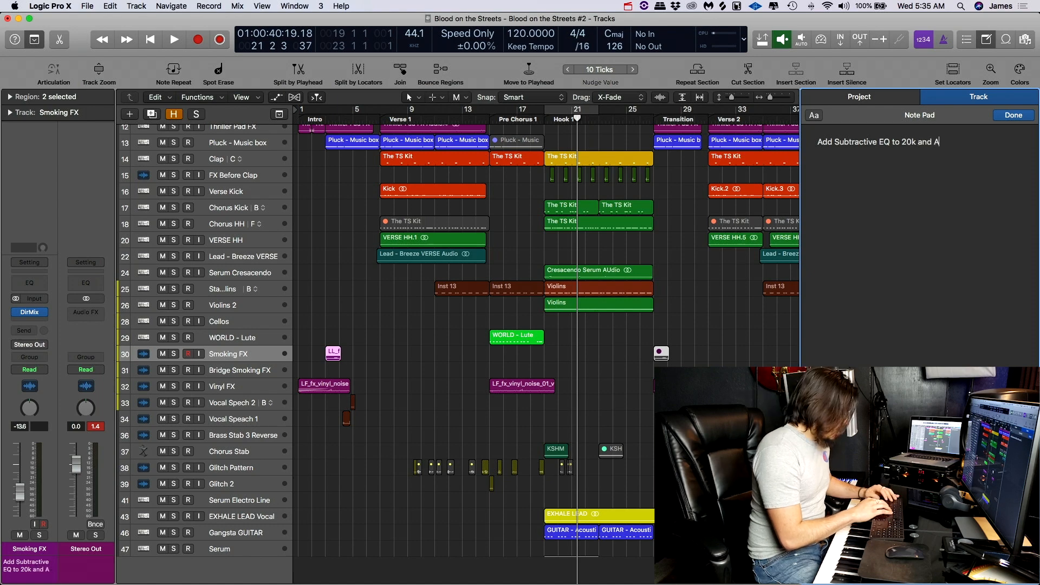
key("BackSpace")
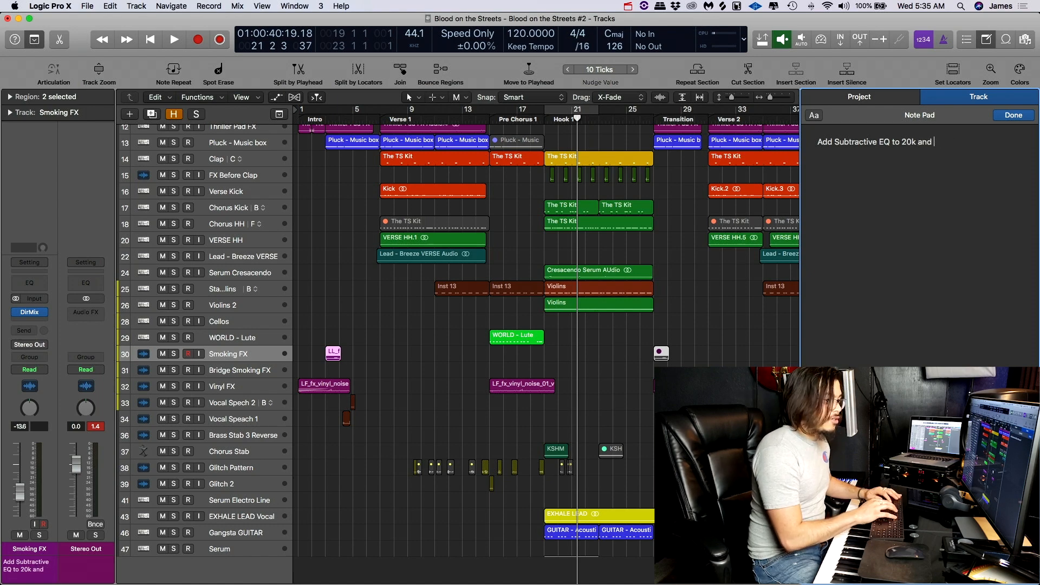
type("exper")
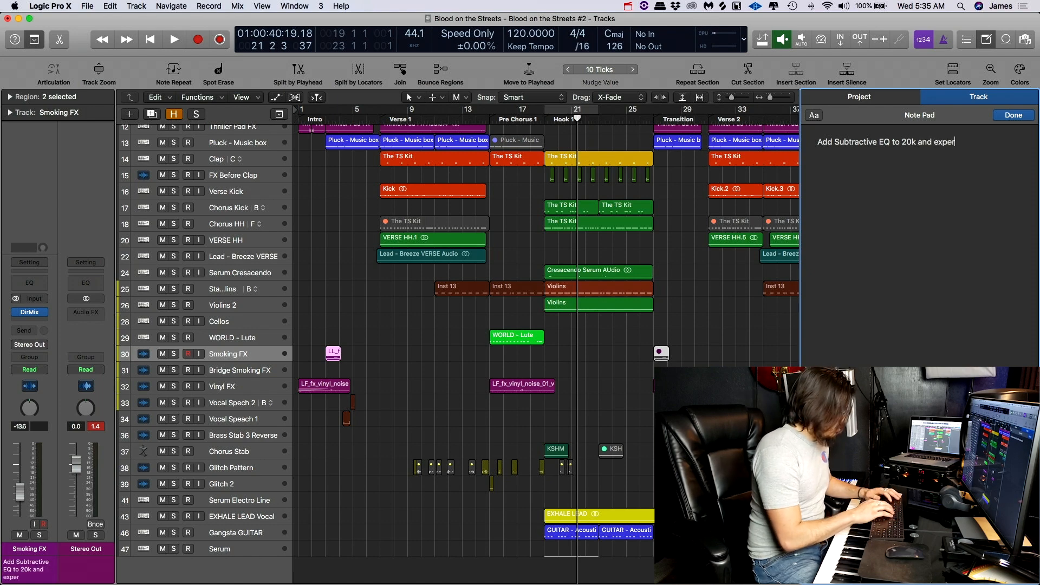
type("iment with Aut")
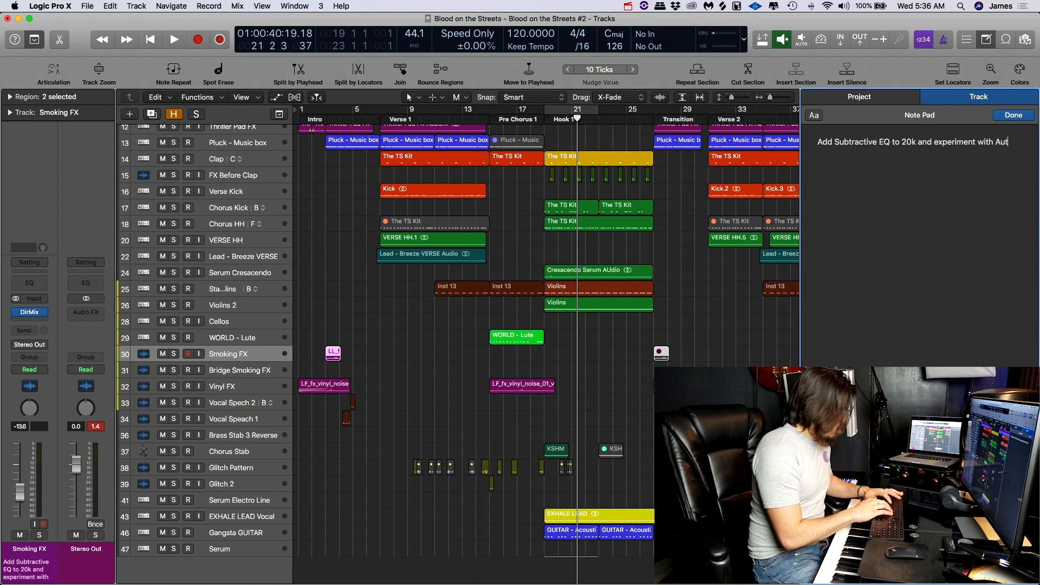
type("ofilter")
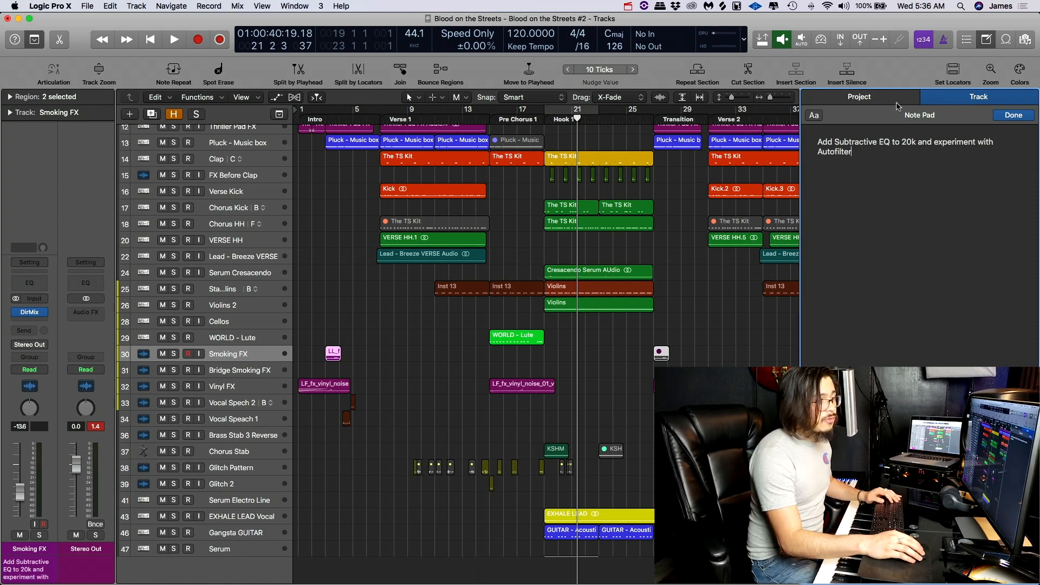
left_click(888, 101)
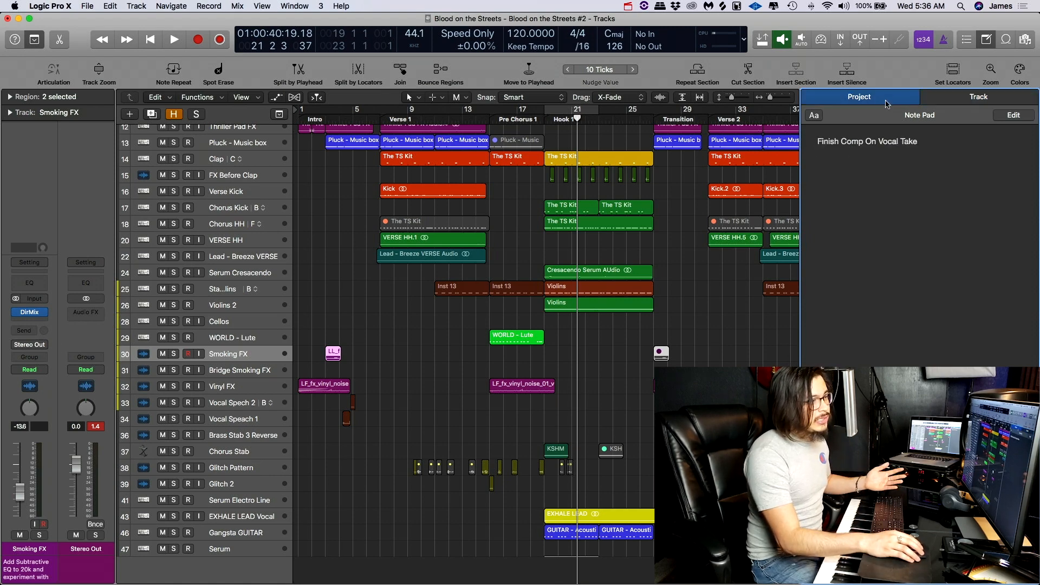
left_click(1011, 101)
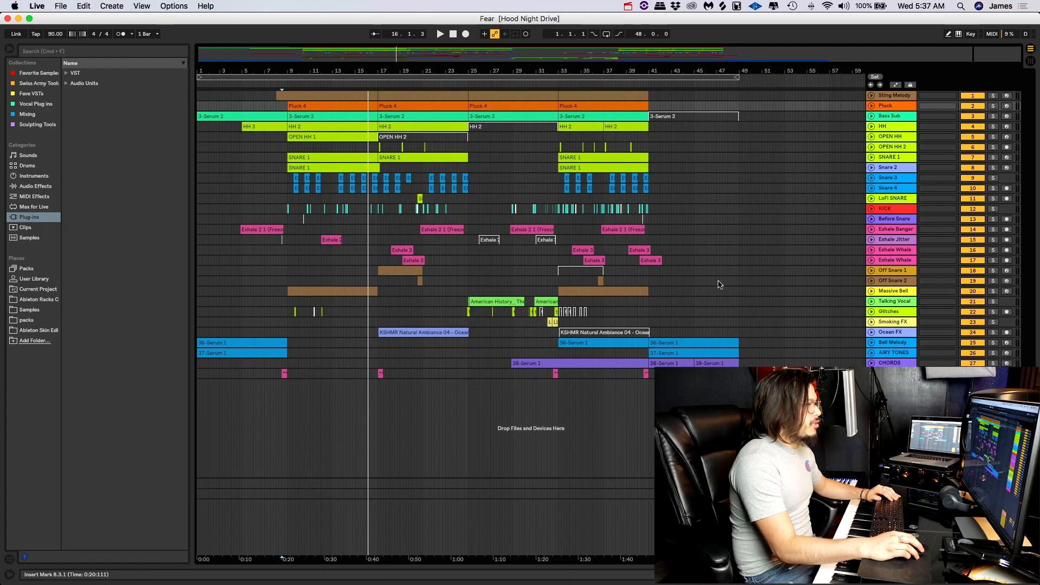
- Switch to Ableton Live and unfold the Pluck and Exhale Jitter tracks in the arrangement
key("u")
key("u")
key("u")
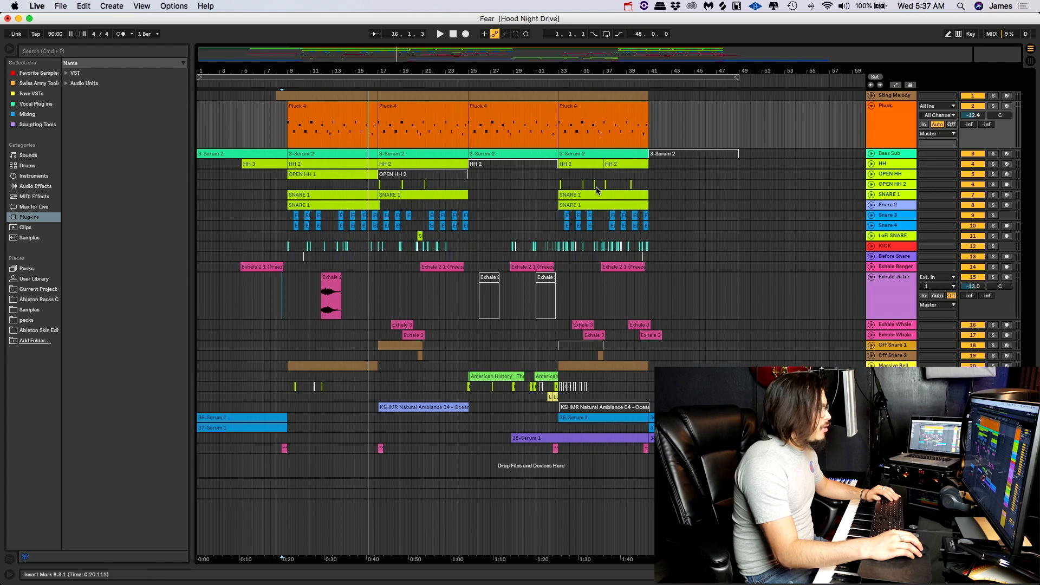
left_click(661, 198)
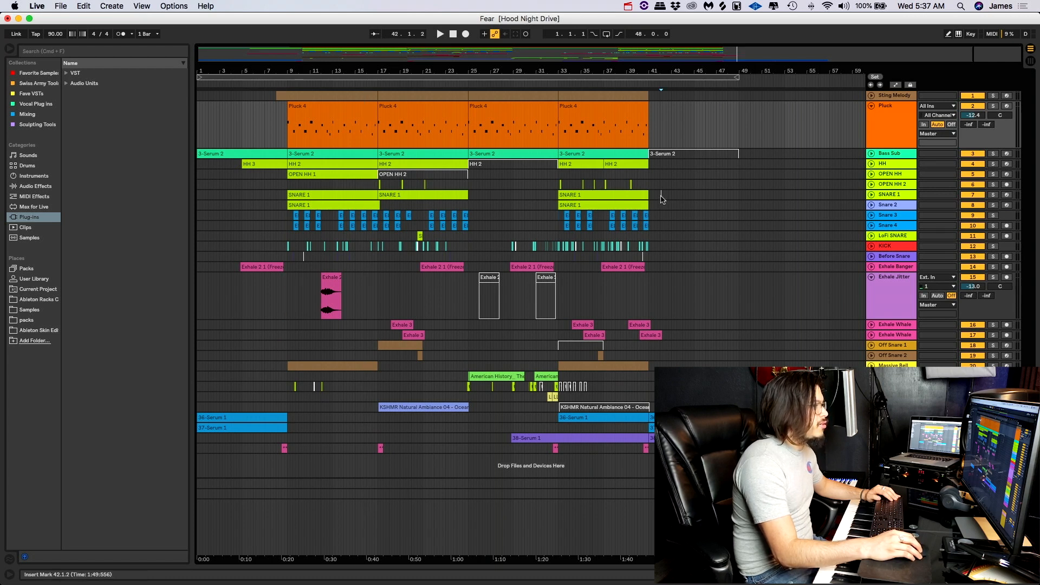
- Colour the SNARE 1 clip at bar 33 pink
left_click_drag(661, 196, 624, 196)
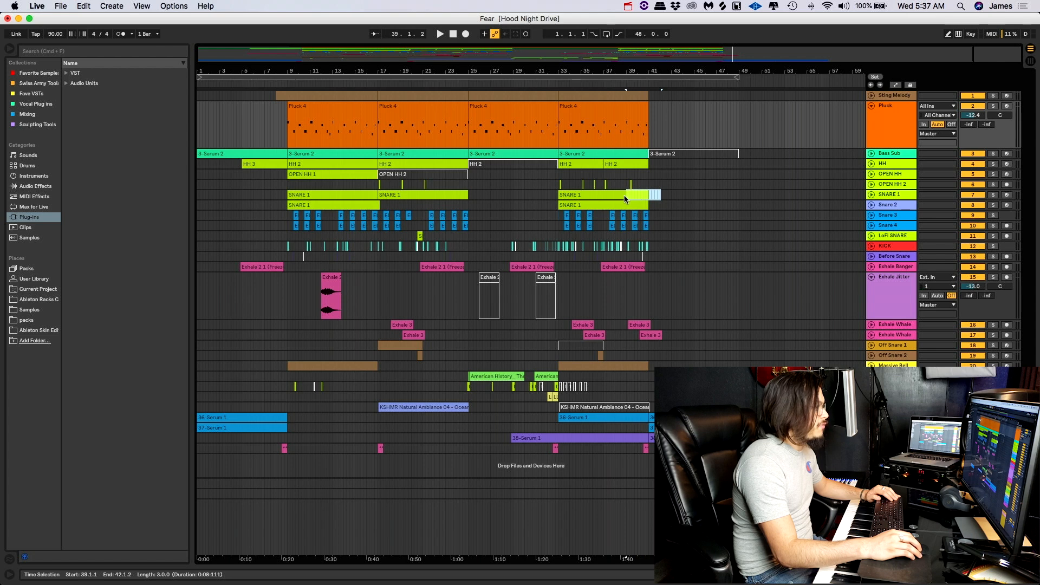
left_click(559, 195)
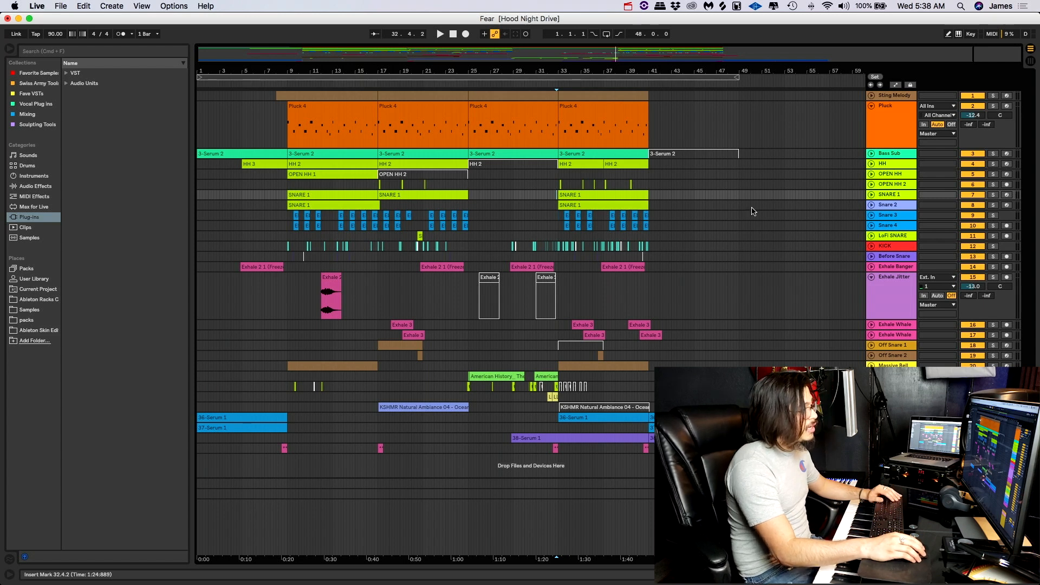
right_click(628, 196)
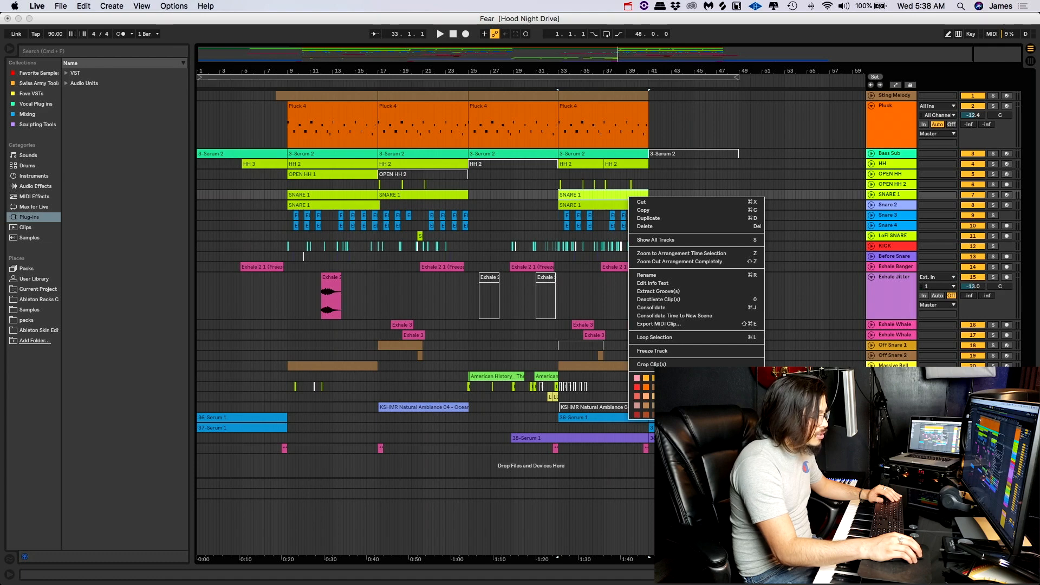
left_click(637, 378)
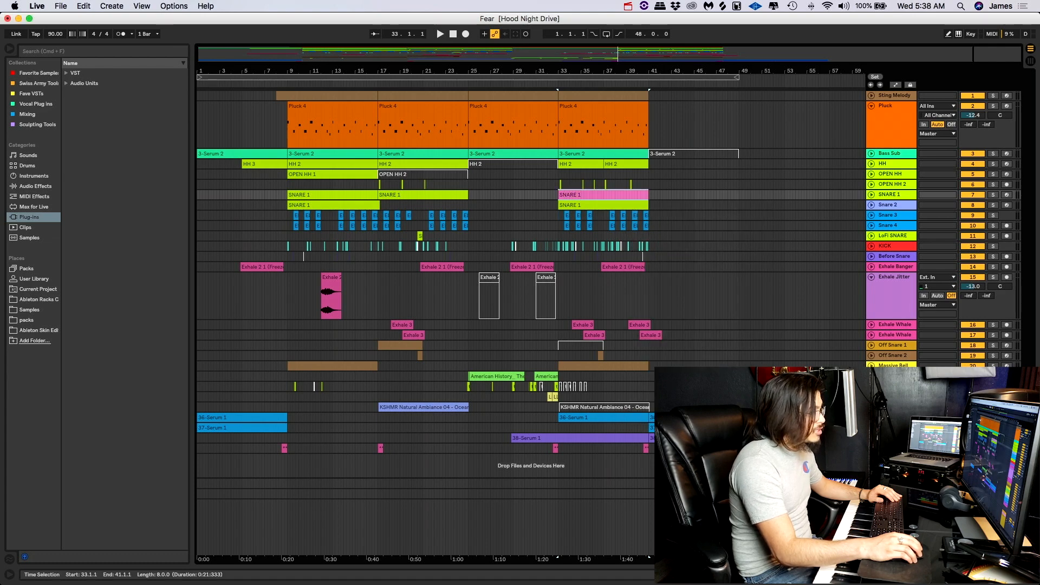
- Enlarge the SNARE 1 track in the arrangement and recolour its bar 33 clip dark grey
scroll(638, 193, "up", 8)
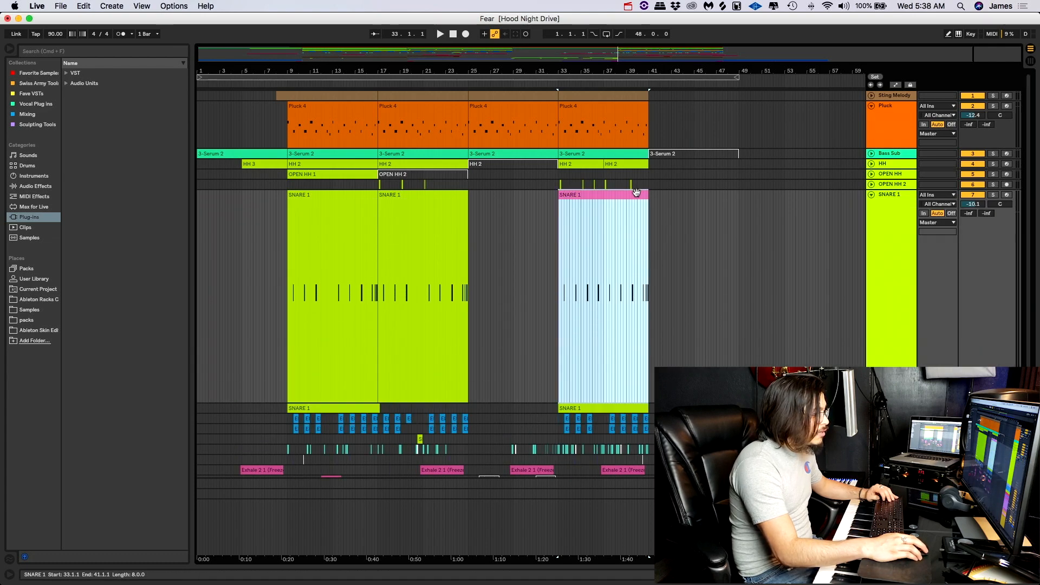
scroll(635, 194, "right", 2)
left_click(644, 225)
right_click(571, 254)
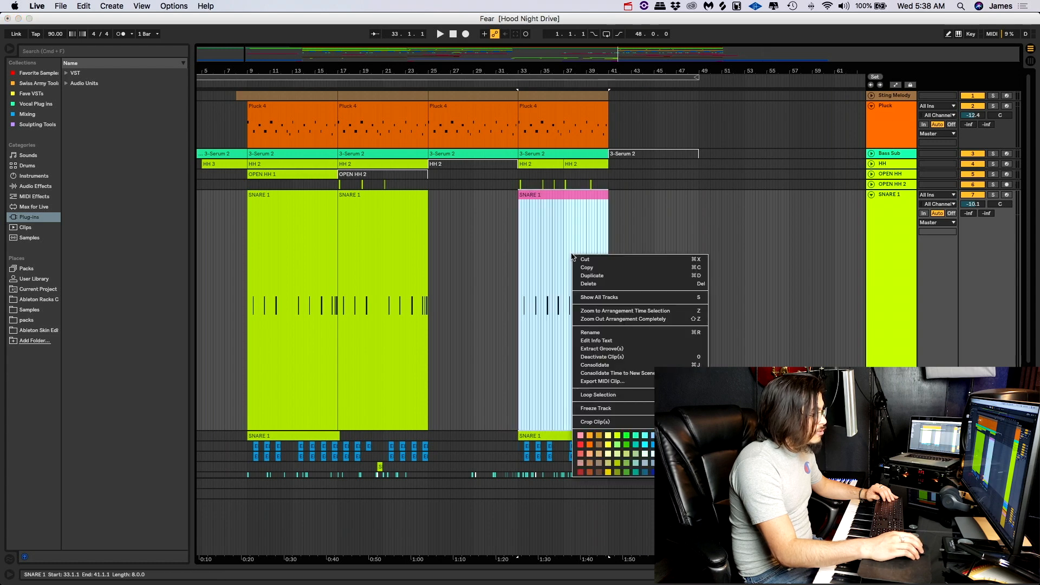
left_click(700, 472)
left_click(622, 228)
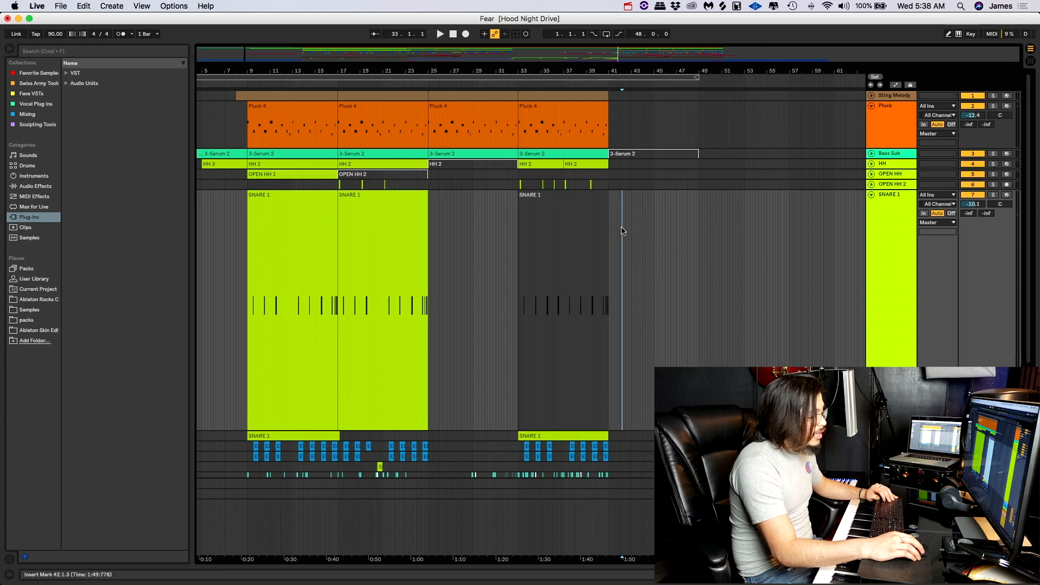
- Recolour the SNARE 1 clip at bar 33 yellow and clear the selection
right_click(589, 229)
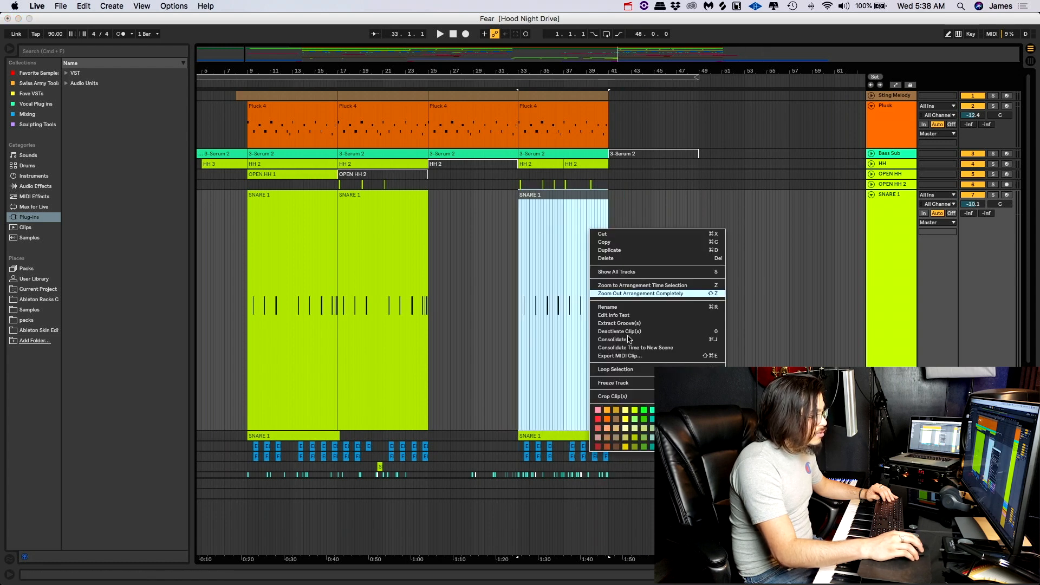
left_click(626, 419)
left_click(482, 254)
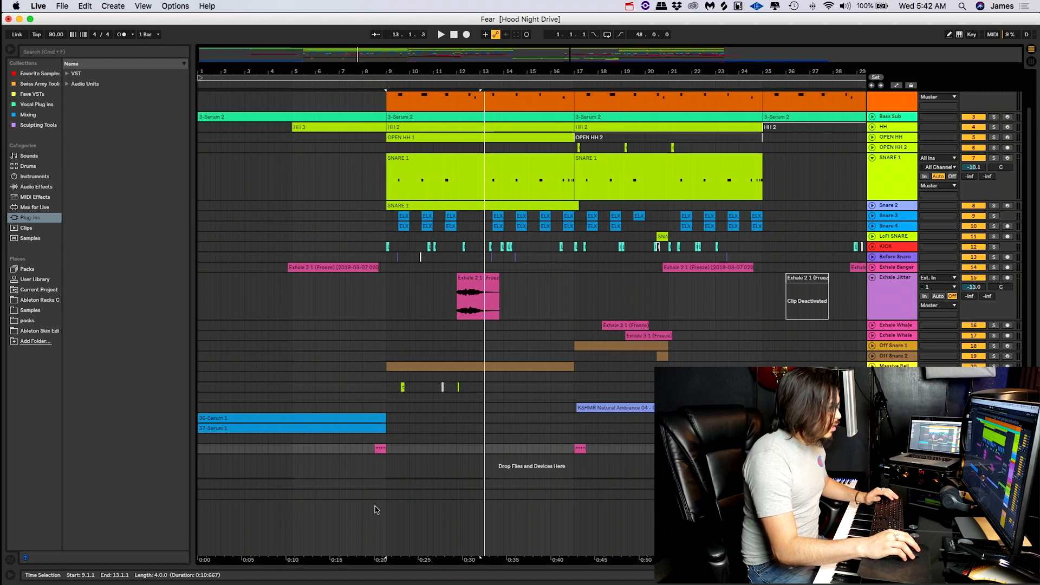
- Play the arrangement from bar 9 and again from bar 5, stopping shortly after bar 9
left_click(387, 439)
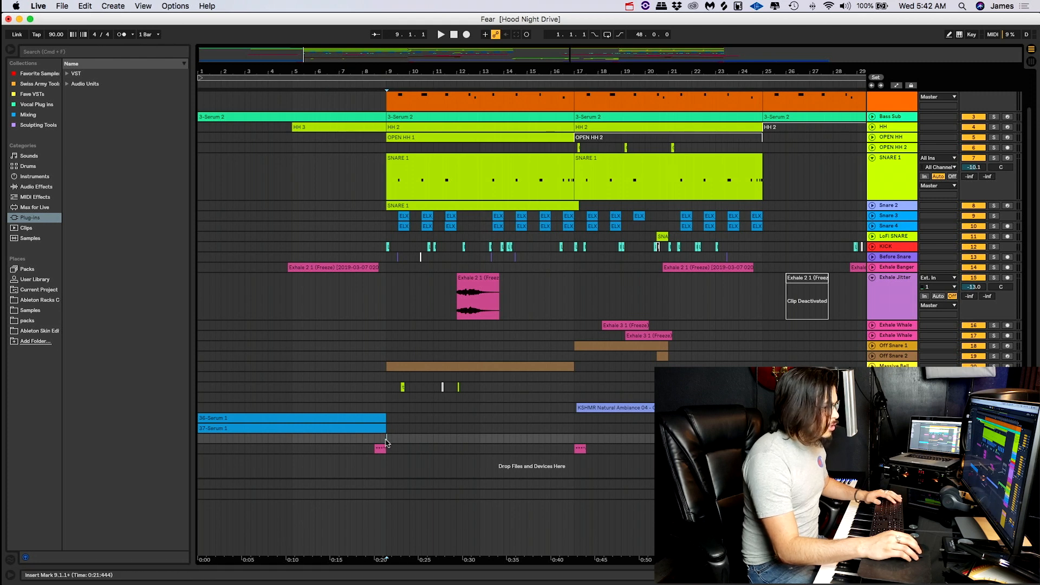
key("space")
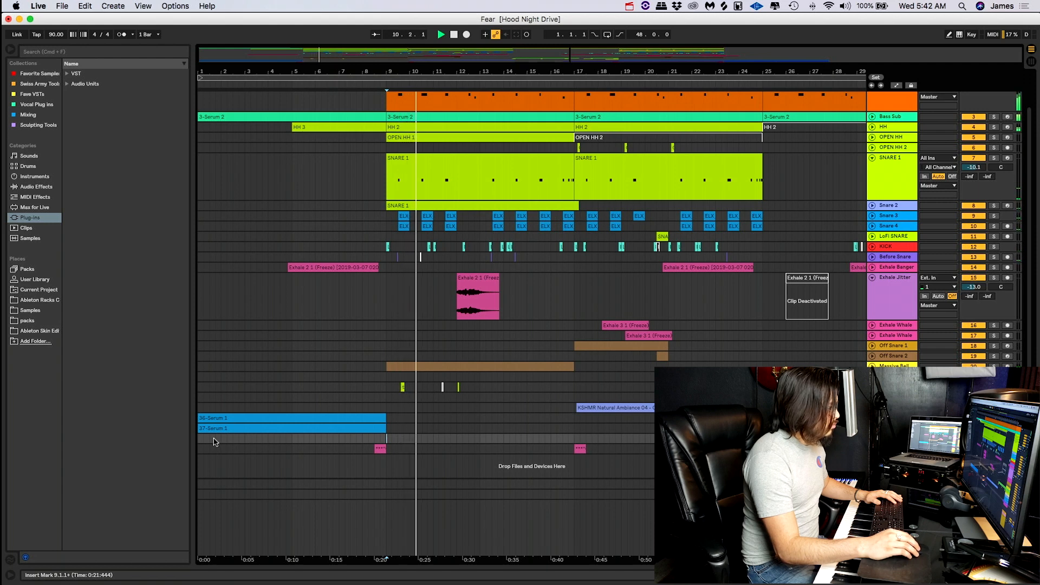
left_click(292, 438)
key("space")
key("space")
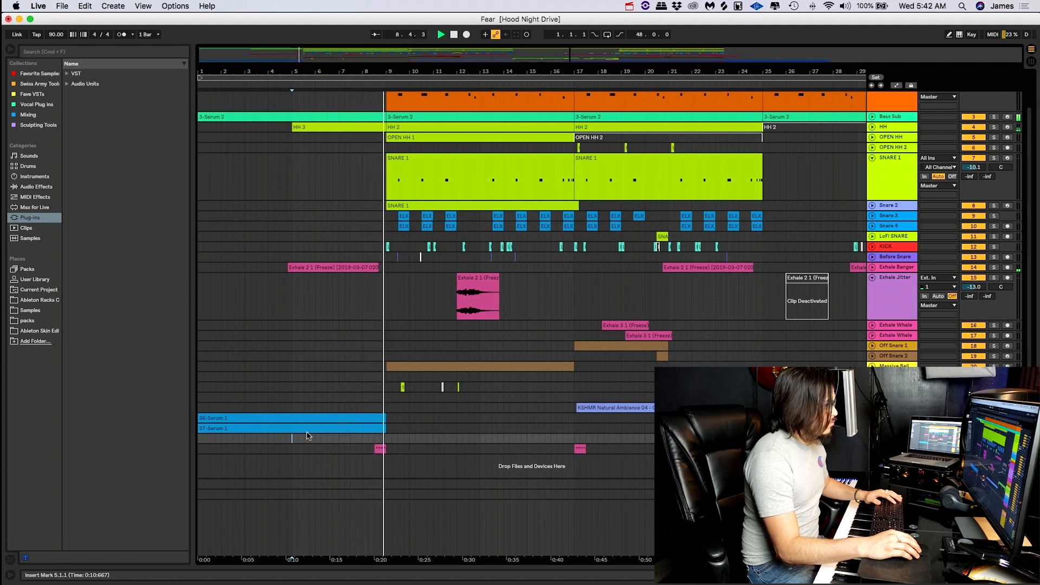
key("space")
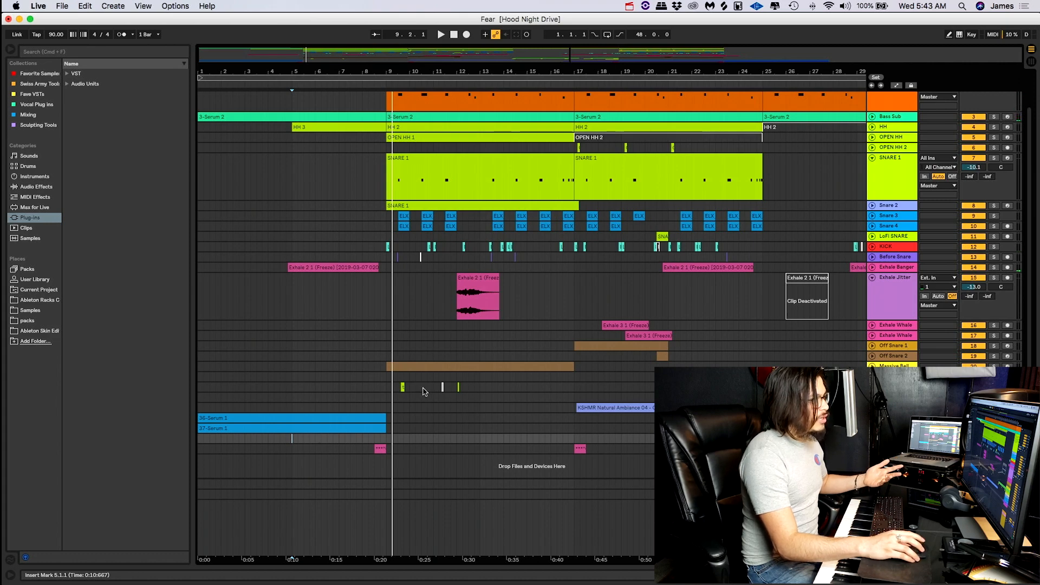
- Switch to Splice, preview FM_drum_loop_what_chu_105.wav, and place it on a new track in Ableton Live starting at bar 5
left_click(724, 6)
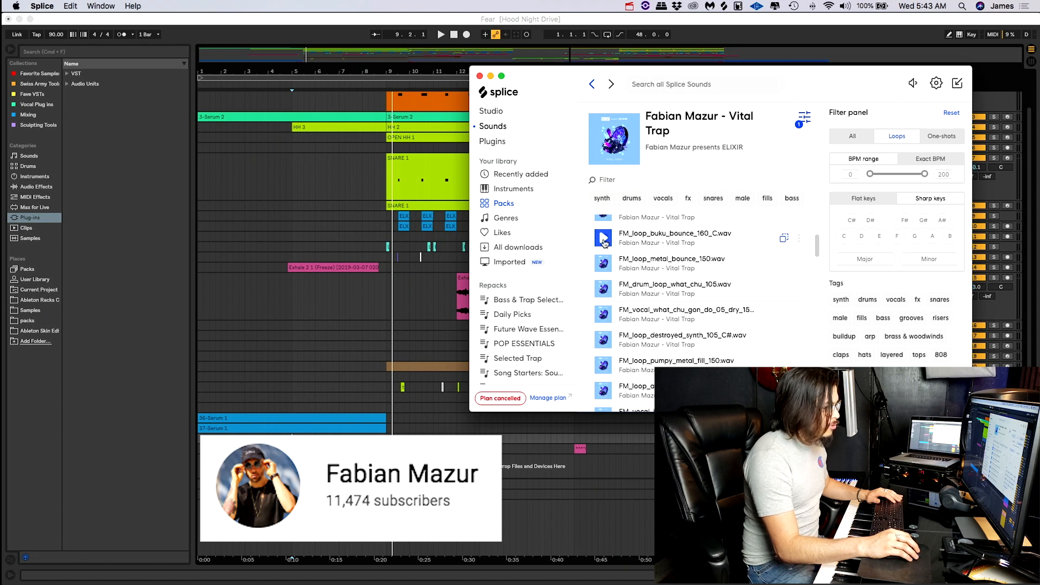
left_click(607, 290)
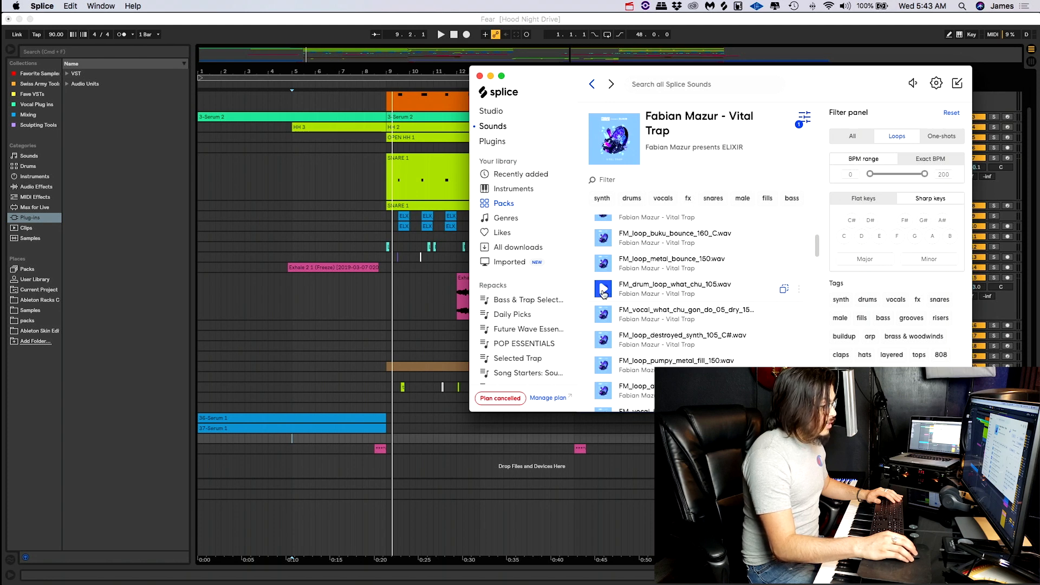
mouse_move(604, 293)
left_mouse_down()
mouse_move(444, 331)
mouse_move(292, 475)
left_mouse_up()
left_click(306, 439)
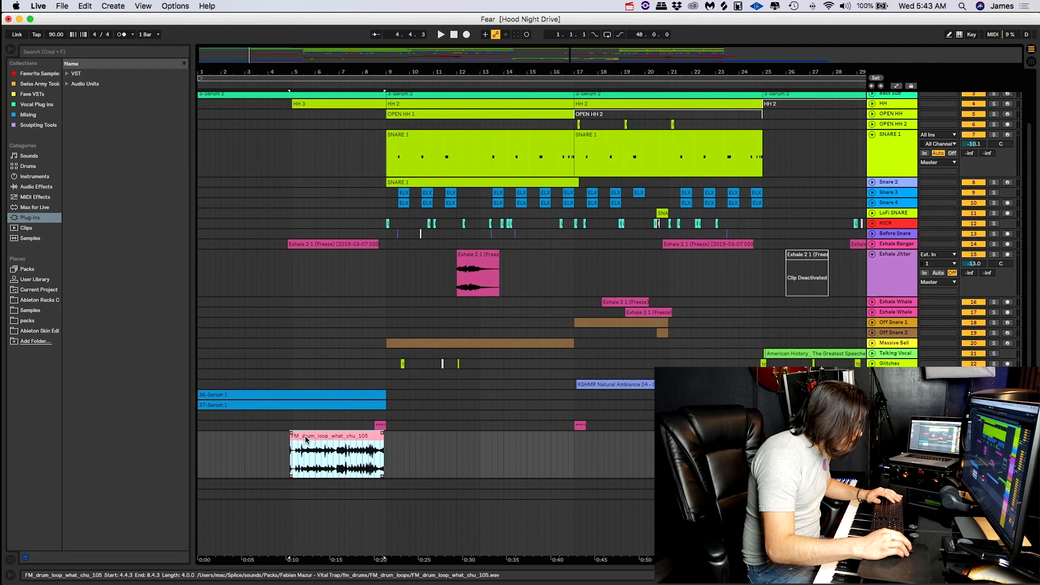
left_click_drag(310, 437, 273, 438)
- Open the drum loop's clip view to inspect its sample settings, and set its track volume to -8.5 dB
scroll(317, 436, "up", 5)
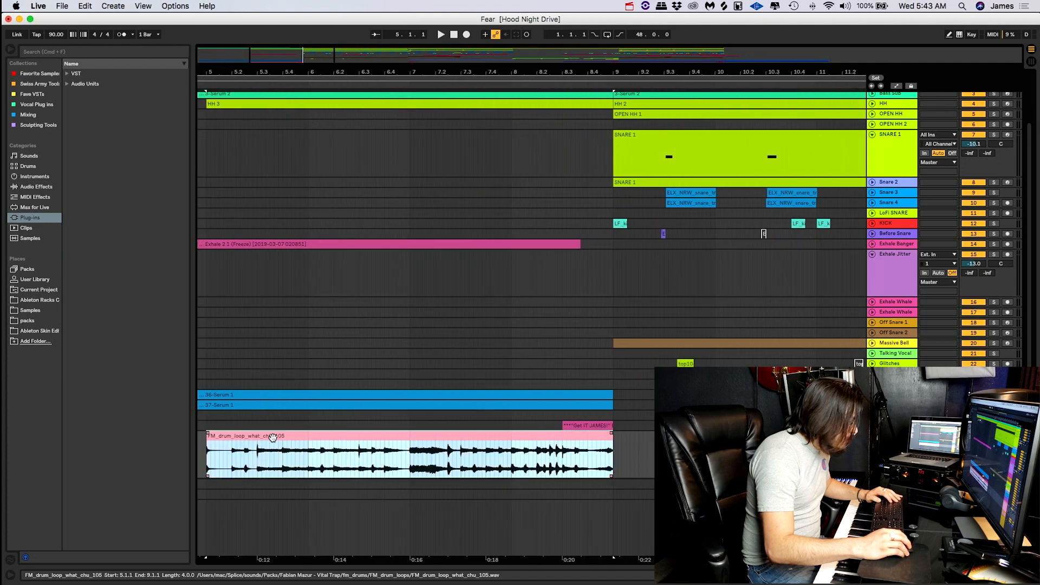
scroll(295, 425, "left", 4)
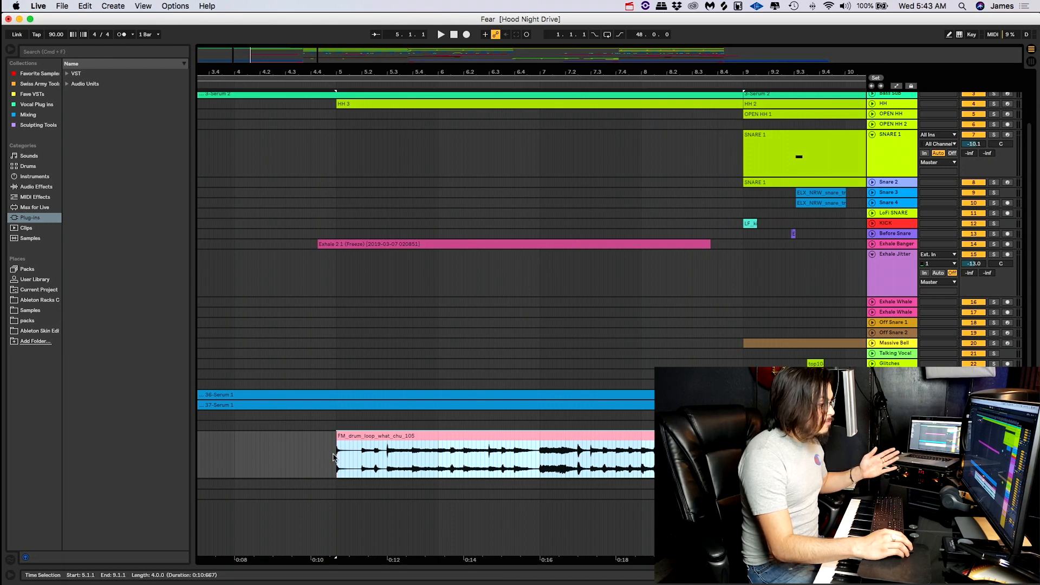
double_click(508, 437)
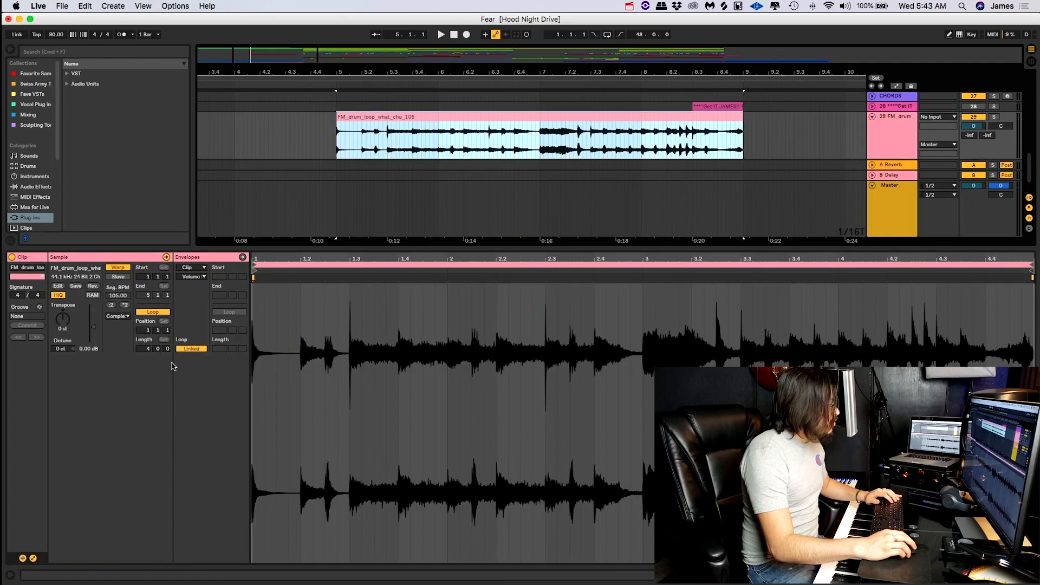
left_click(332, 147)
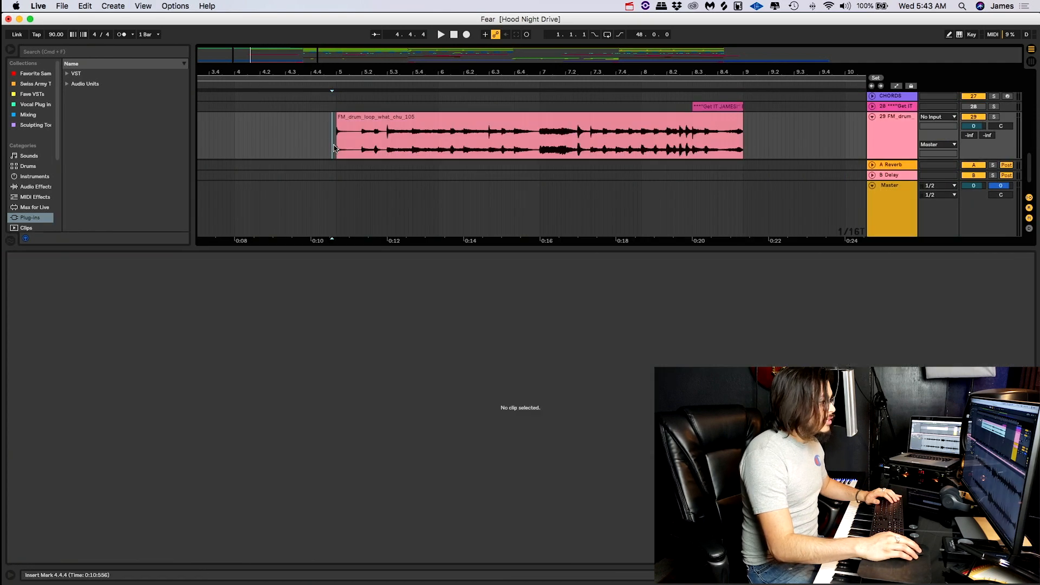
left_click_drag(976, 127, 976, 139)
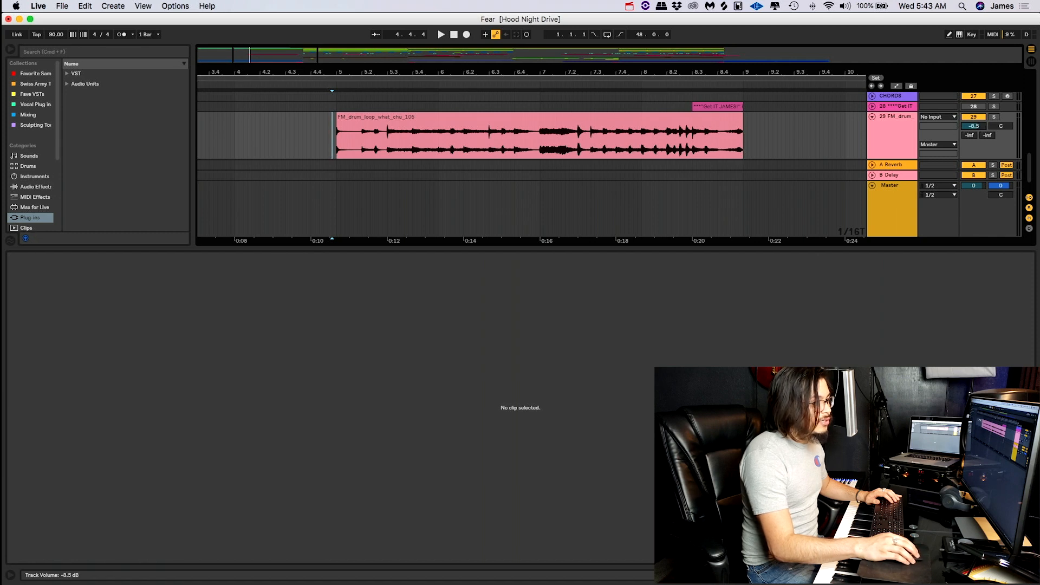
- Play the drum loop from bar 5 and set its track volume to -18.7 dB
left_click(602, 117)
key("space")
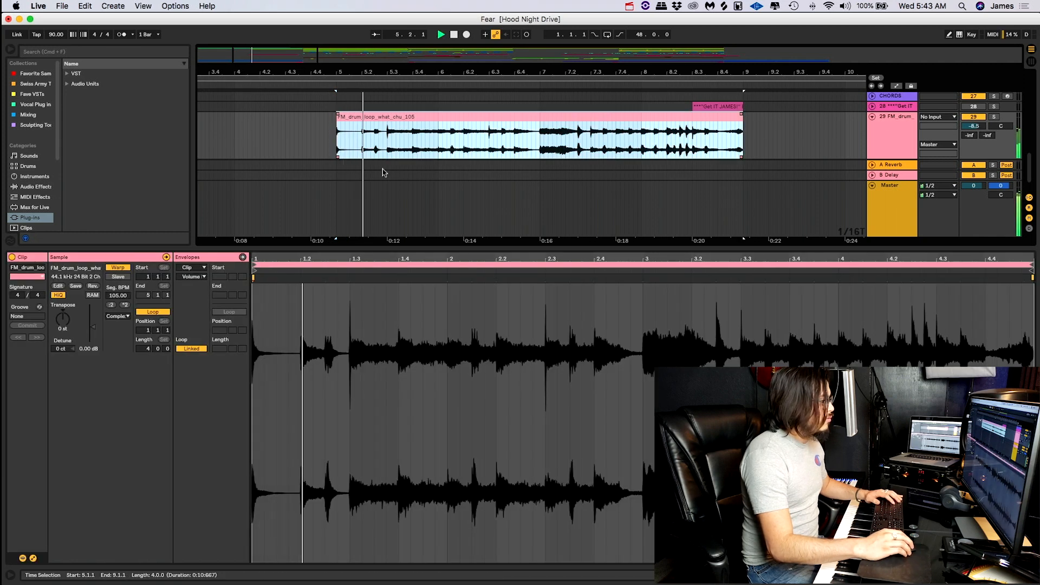
left_click_drag(976, 126, 976, 153)
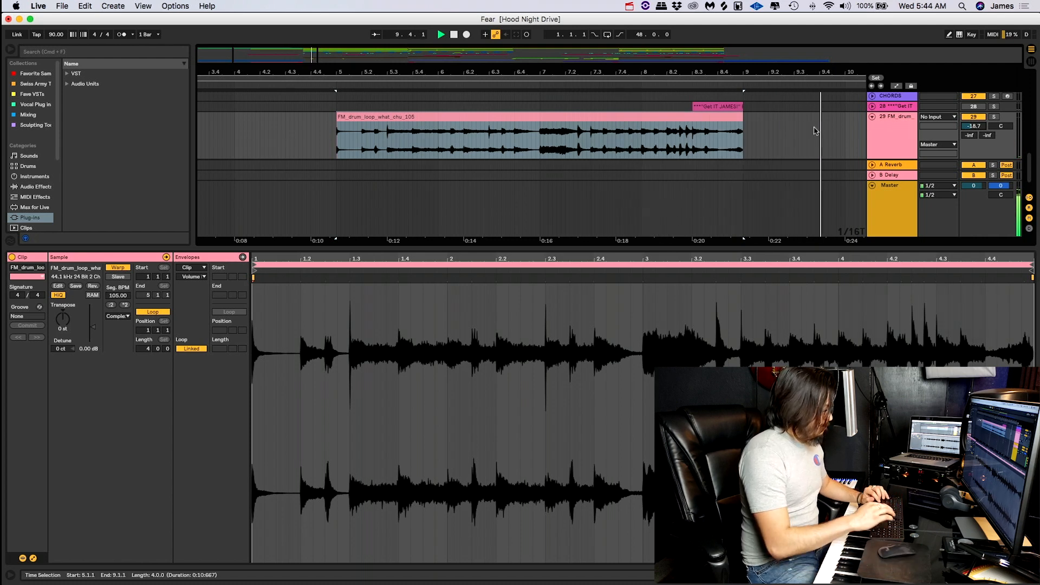
- Hide the clip view, let the arrangement play on into bar 11, and stop playback
key("super+alt+l")
scroll(804, 128, "right", 5)
scroll(785, 137, "up", 2)
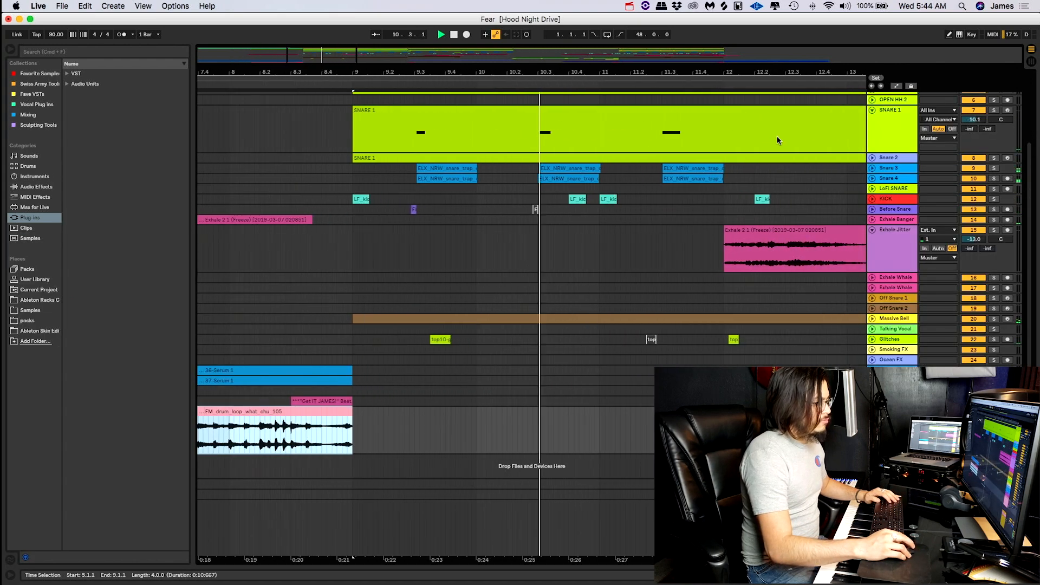
scroll(778, 140, "down", 5)
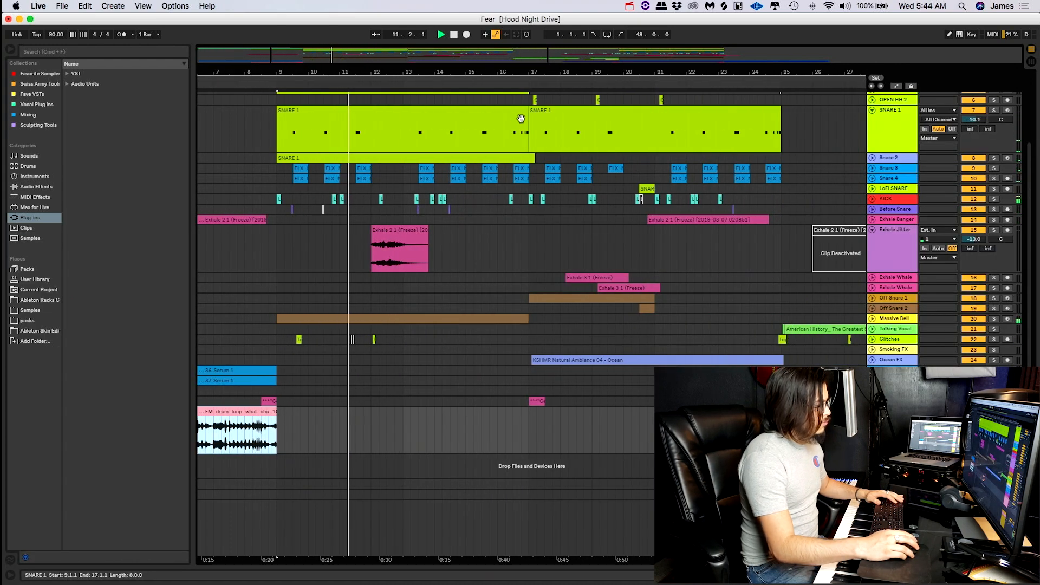
key("space")
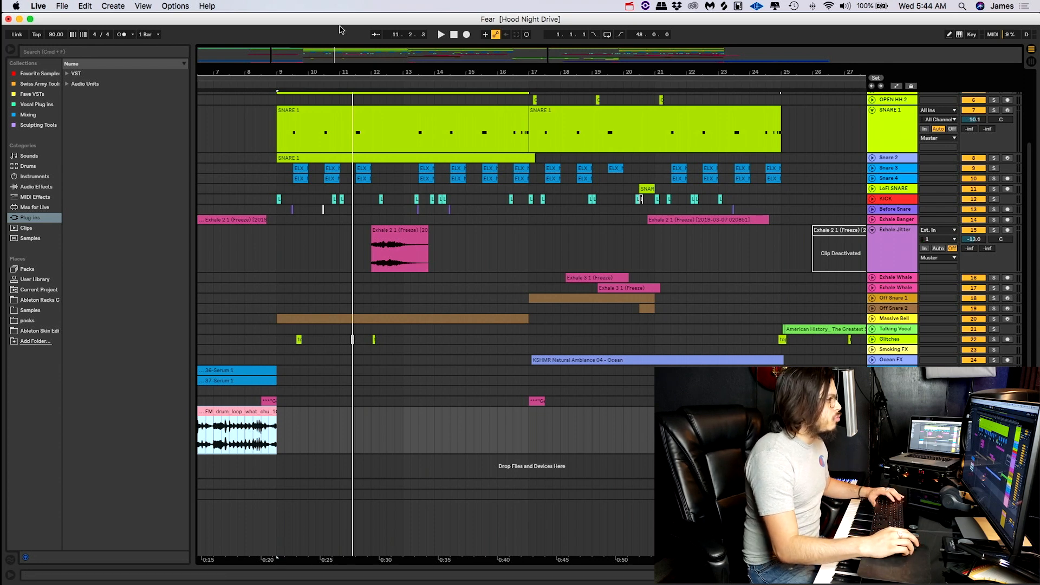
scroll(581, 354, "left", 3)
scroll(581, 354, "left", 4)
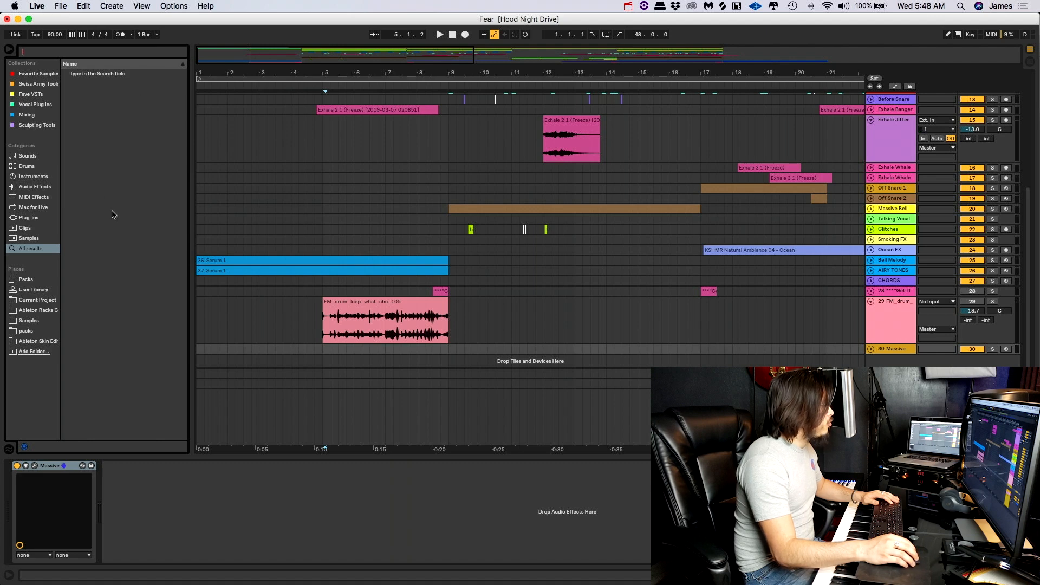
- Browse the Favorite Samples, Swiss Army Tools and Fave VSTs collections, the Instruments and Audio Effects categories, and the packs folder
left_click(33, 77)
left_click(33, 84)
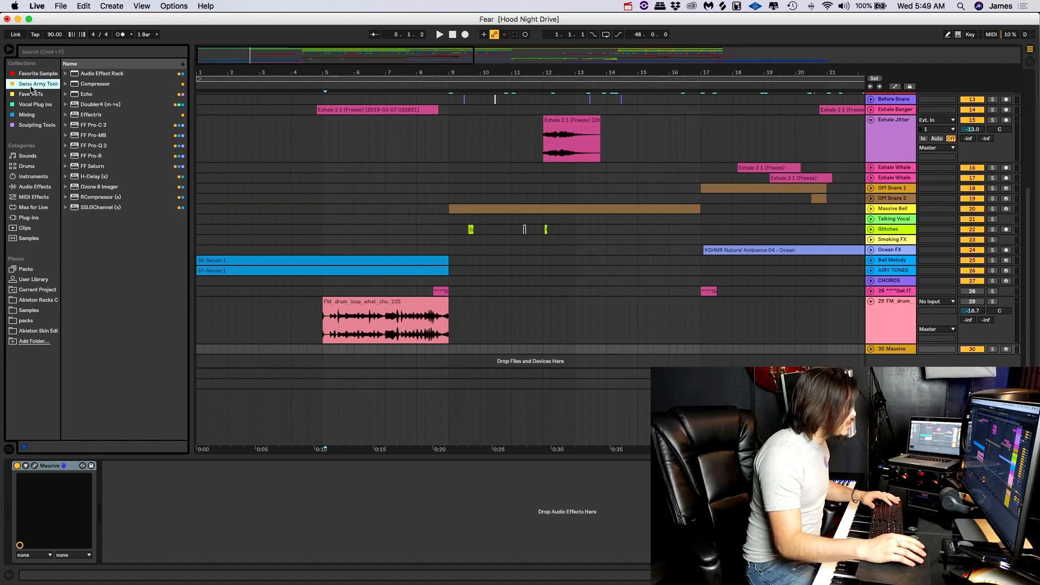
left_click(33, 95)
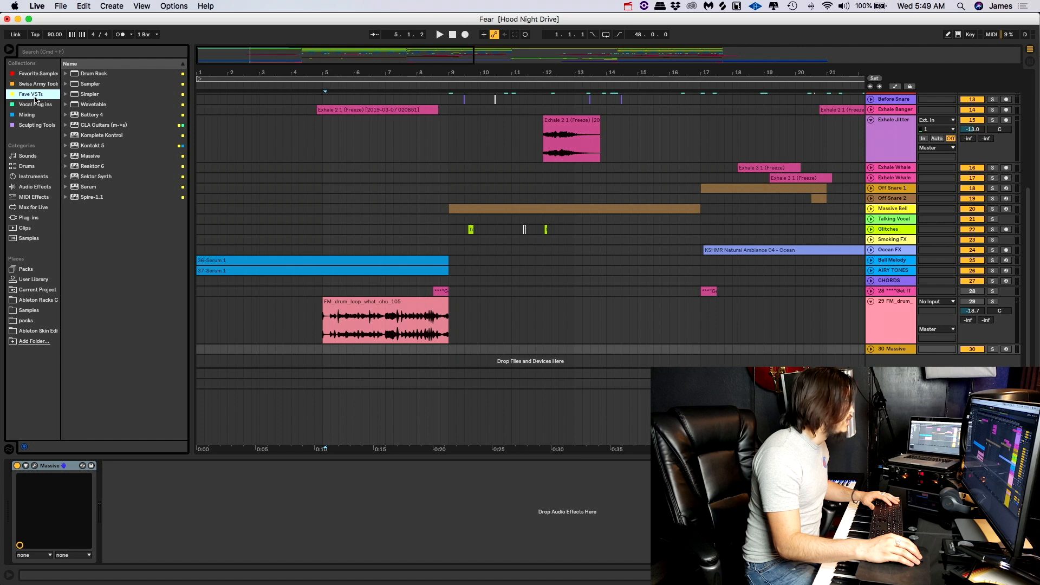
left_click(38, 176)
left_click(39, 187)
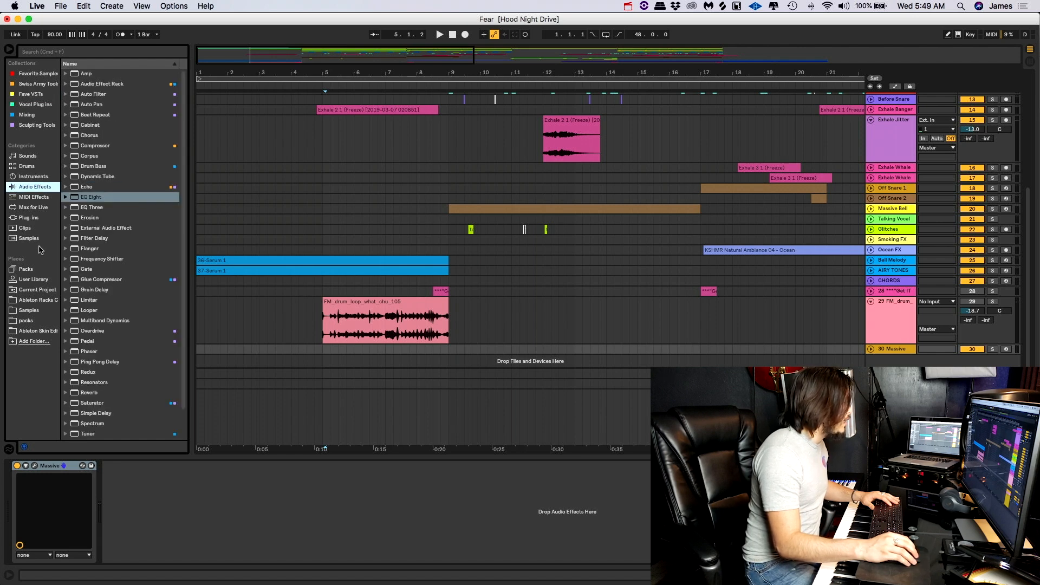
left_click(37, 321)
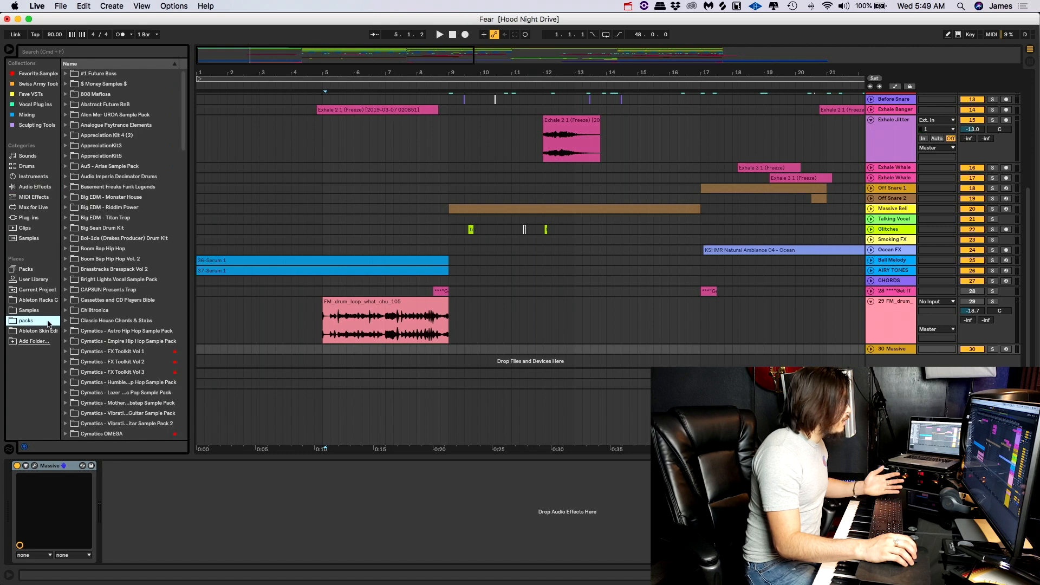
left_click(40, 84)
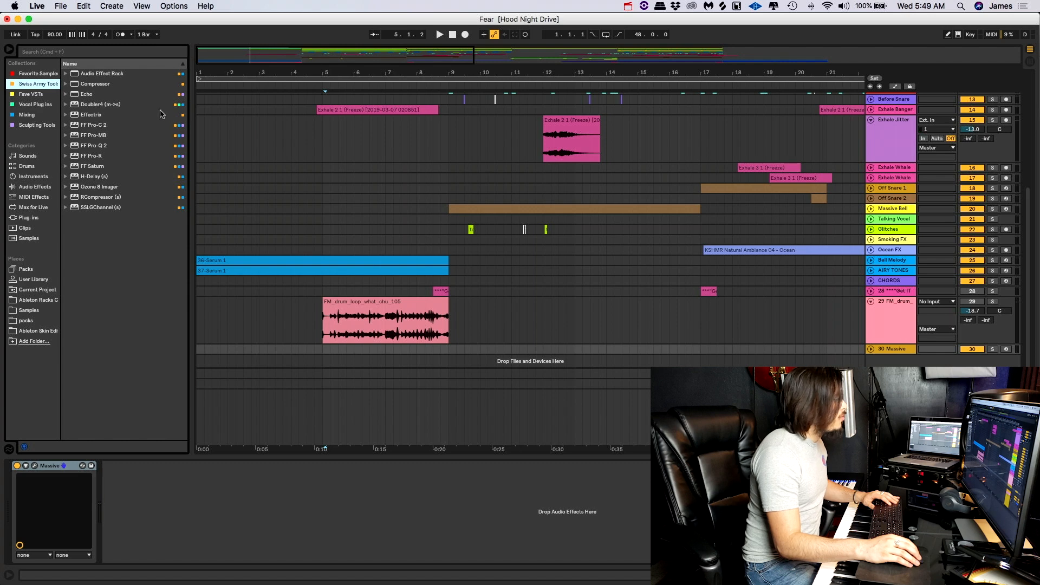
- Search the browser for "pro q", add FabFilter Pro-Q 2 to the 30 Massive track, and close the plug-in window
scroll(491, 254, "down", 1)
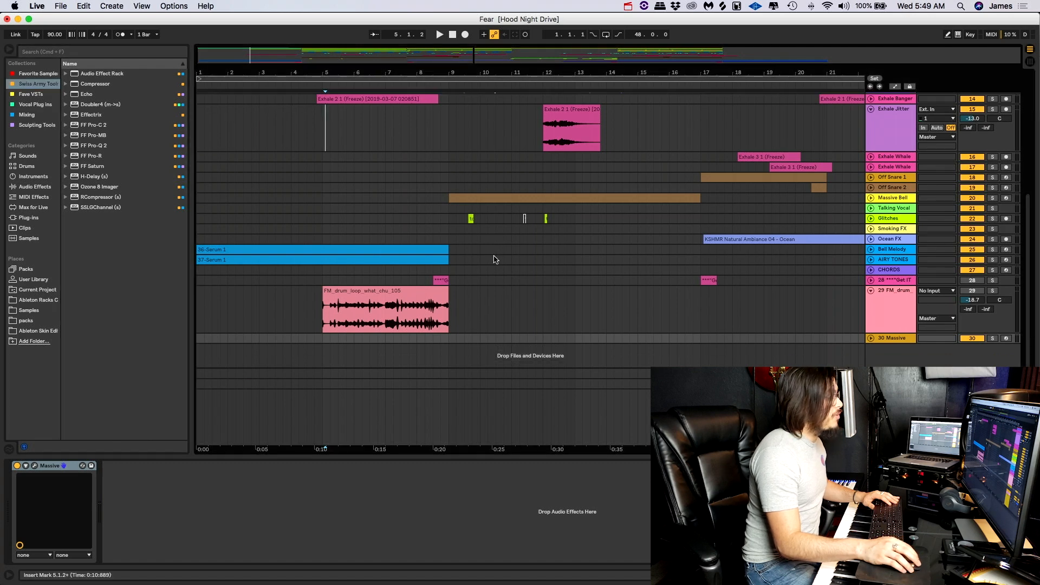
left_click(894, 339)
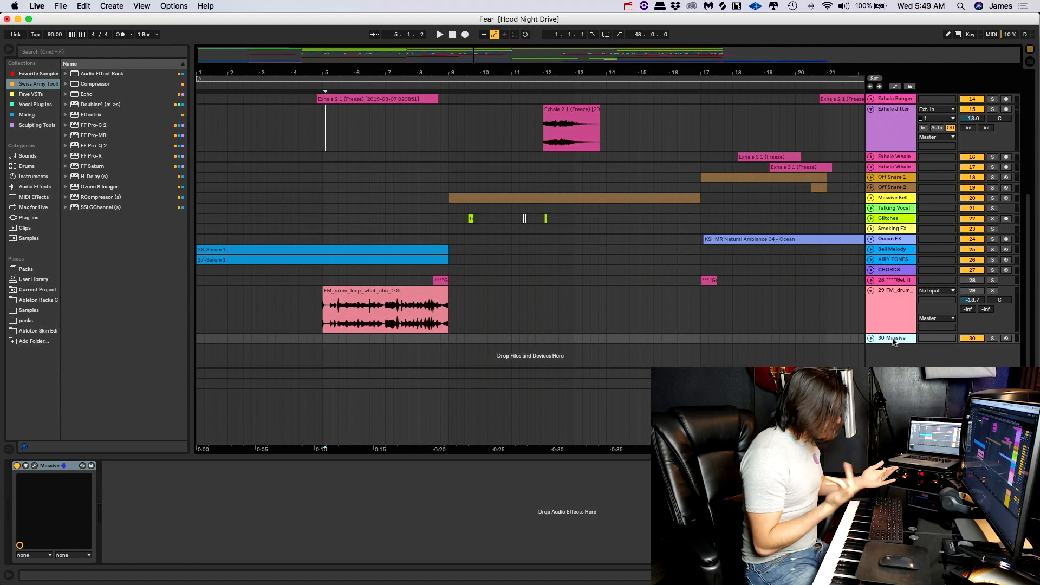
key("super+f")
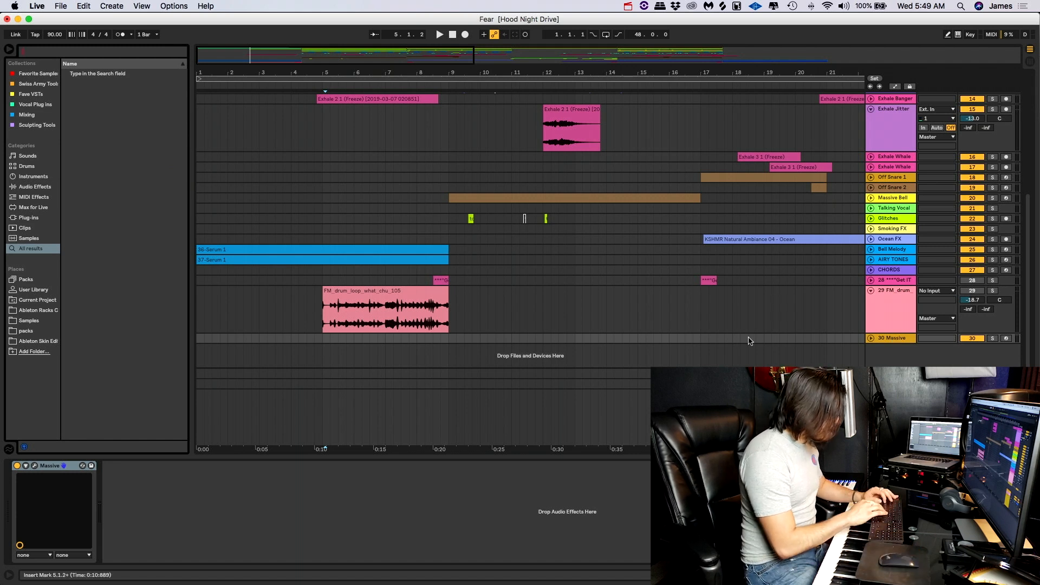
type("pro")
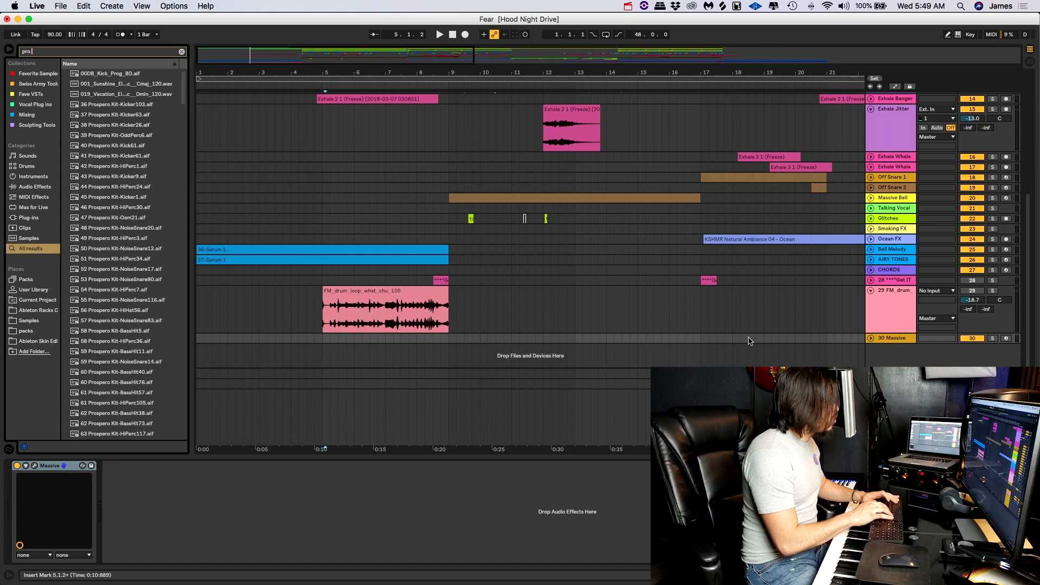
type(" w")
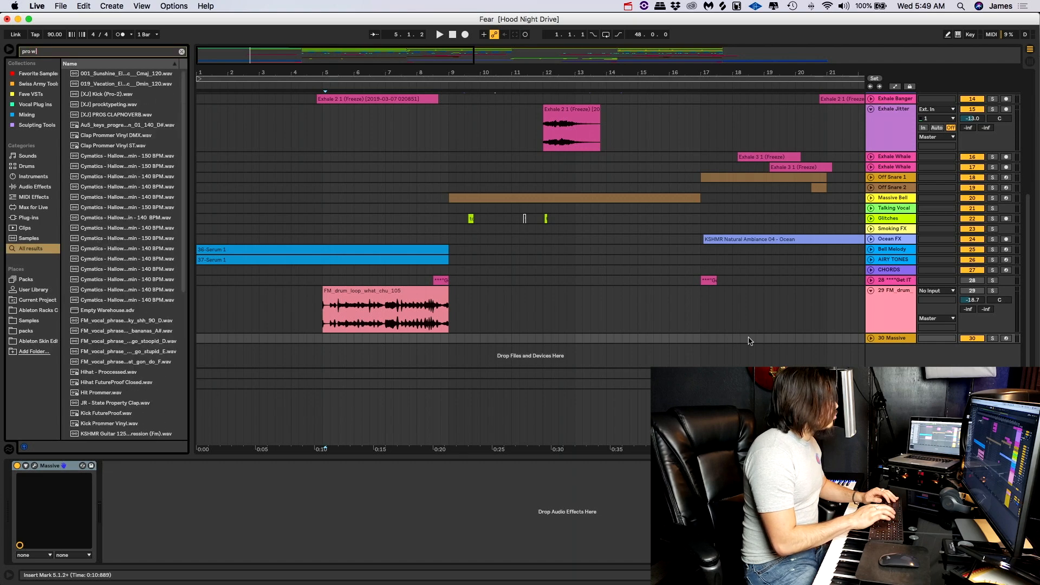
key("BackSpace")
type("q")
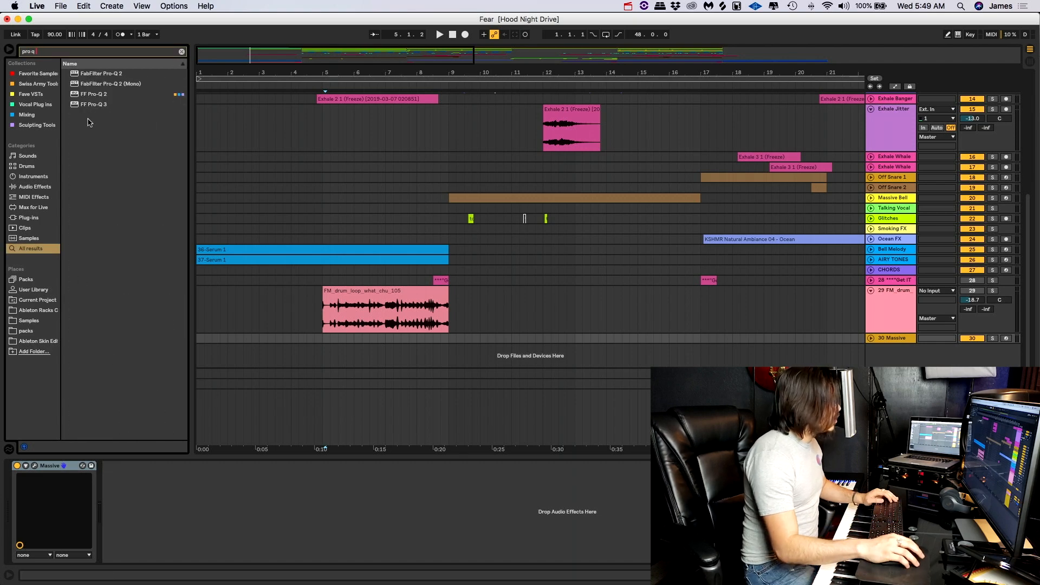
left_click_drag(73, 76, 584, 528)
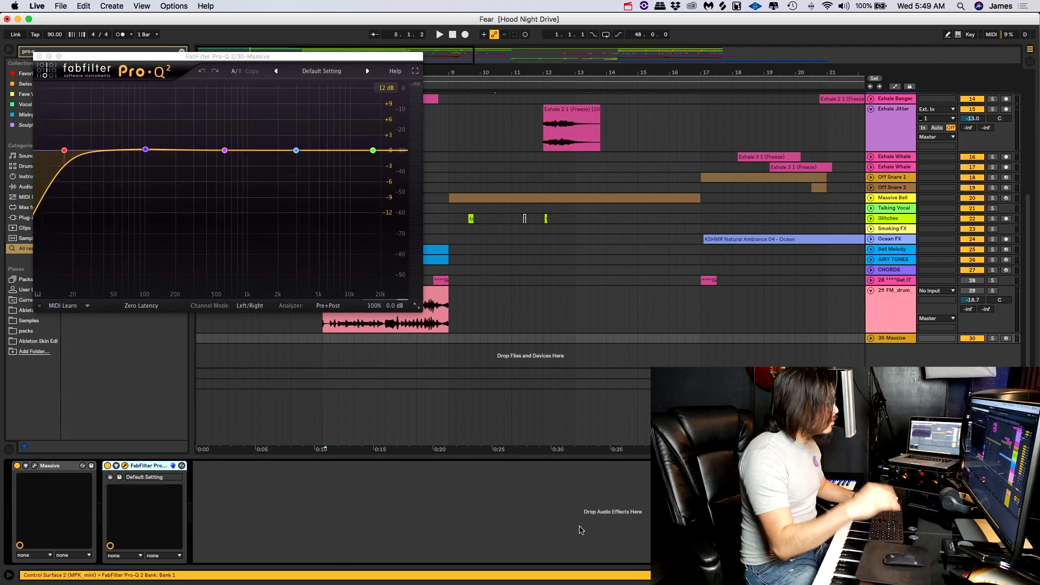
left_click(39, 56)
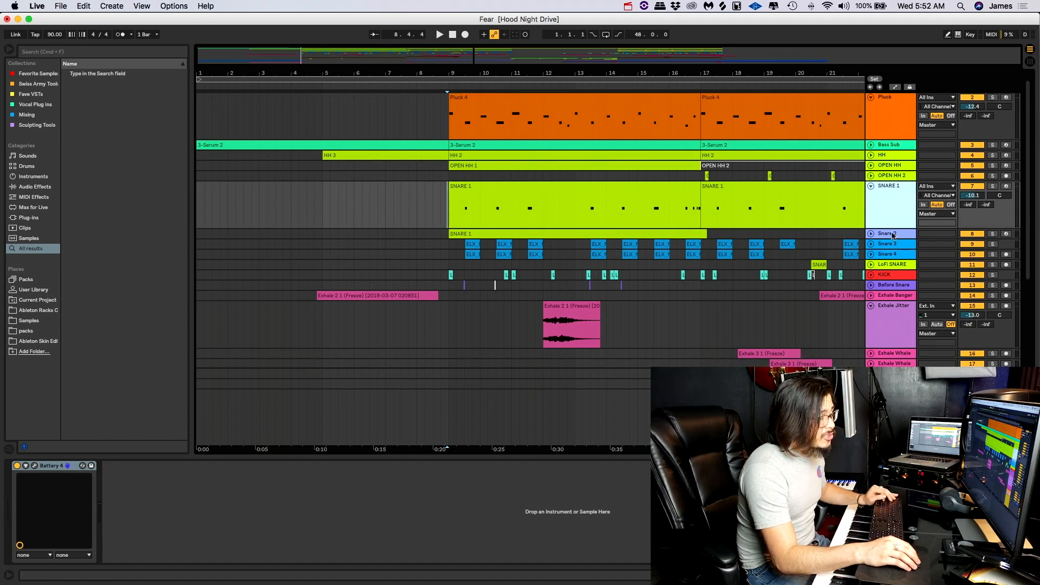
- Group the SNARE 1, Snare 2, Snare 3 and Snare 4 tracks and name the group SNARES
left_click(892, 253)
left_click(893, 200)
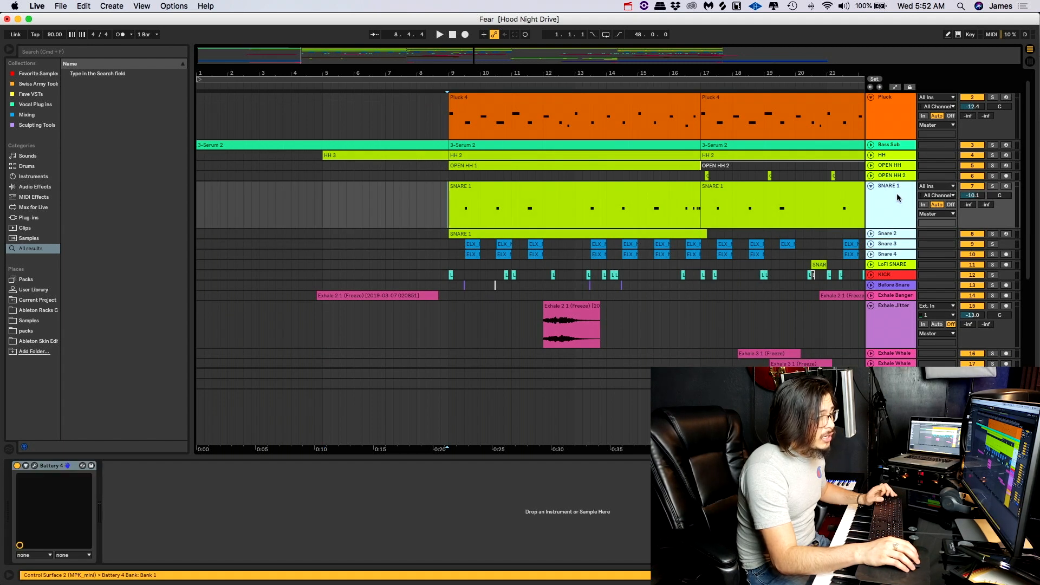
key("super+g")
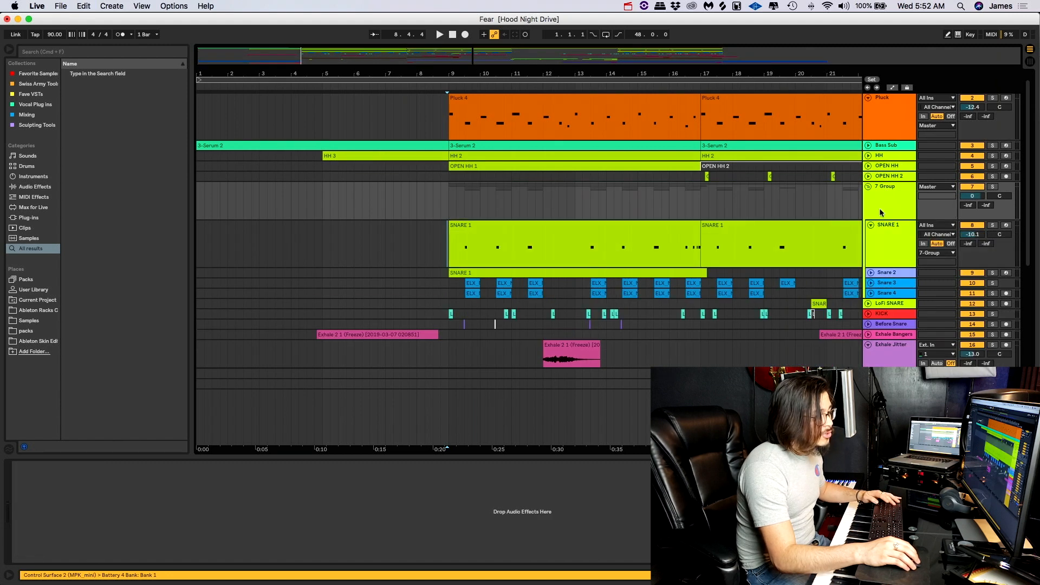
key("super+r")
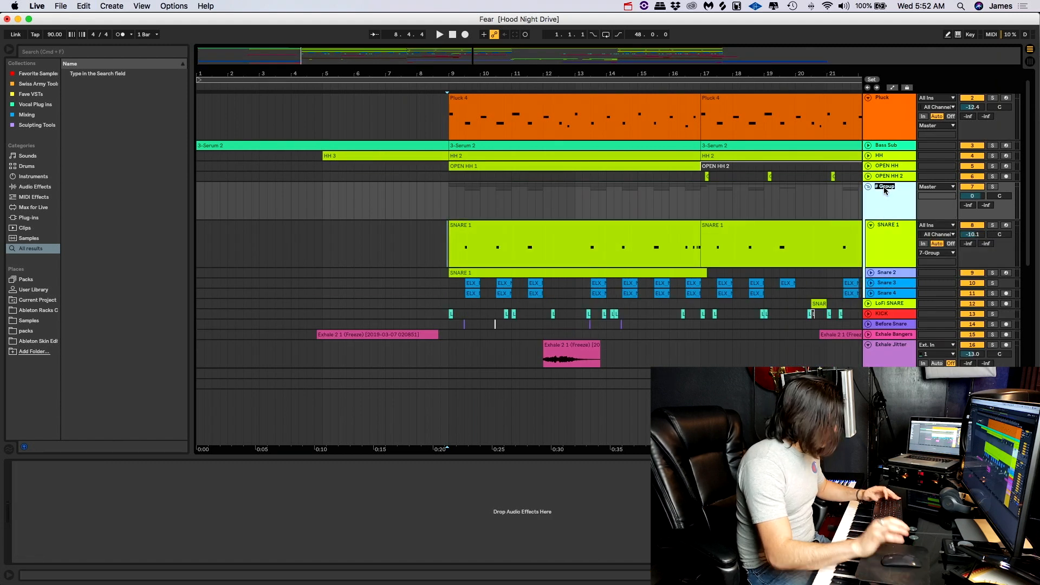
type("SNARES")
key("Return")
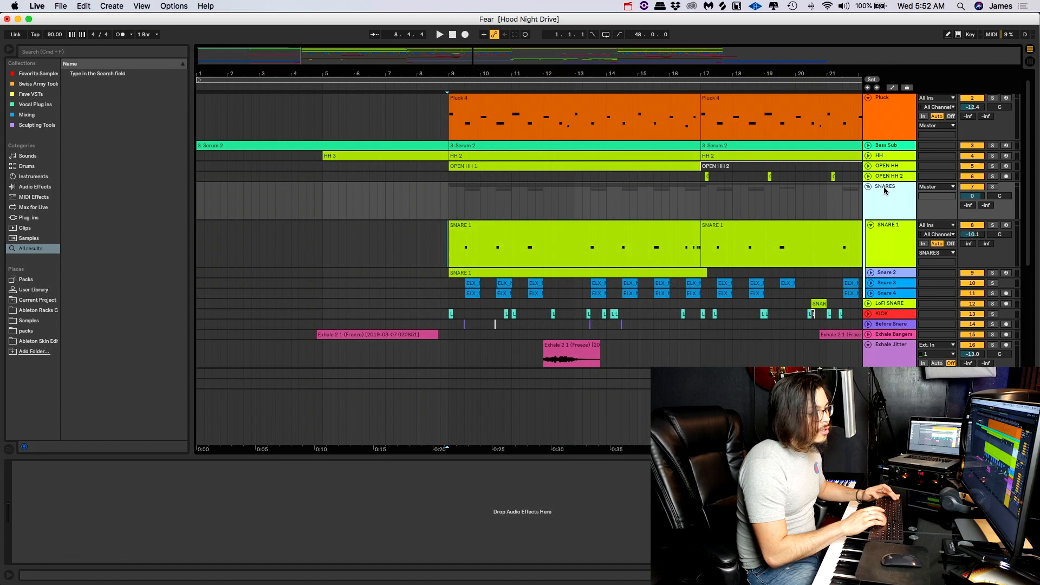
- Group the HH, OPEN HH and OPEN HH 2 tracks and name the group HHs
left_click(904, 159)
left_click(857, 176, "shift")
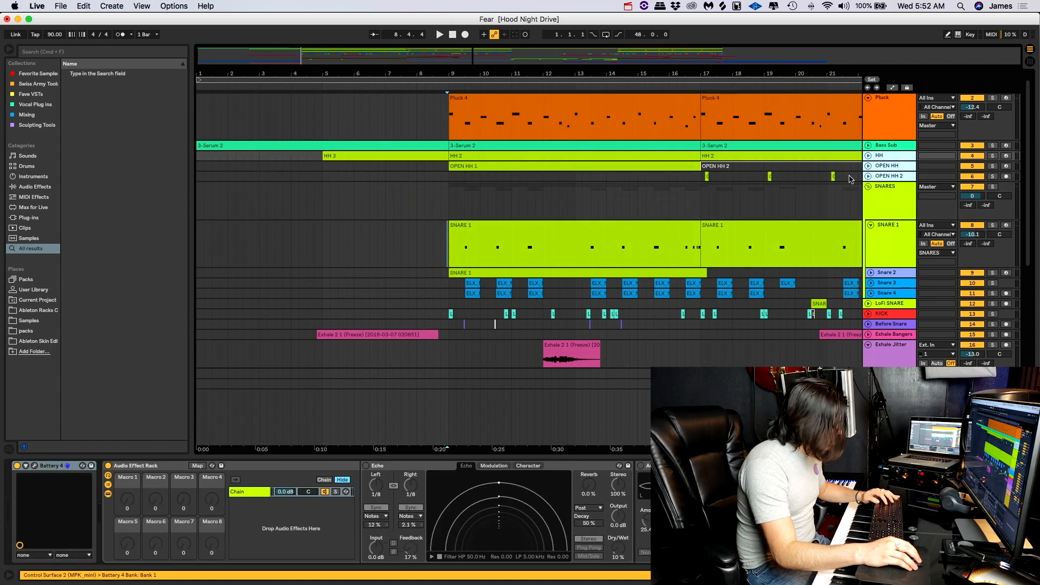
key("super+g")
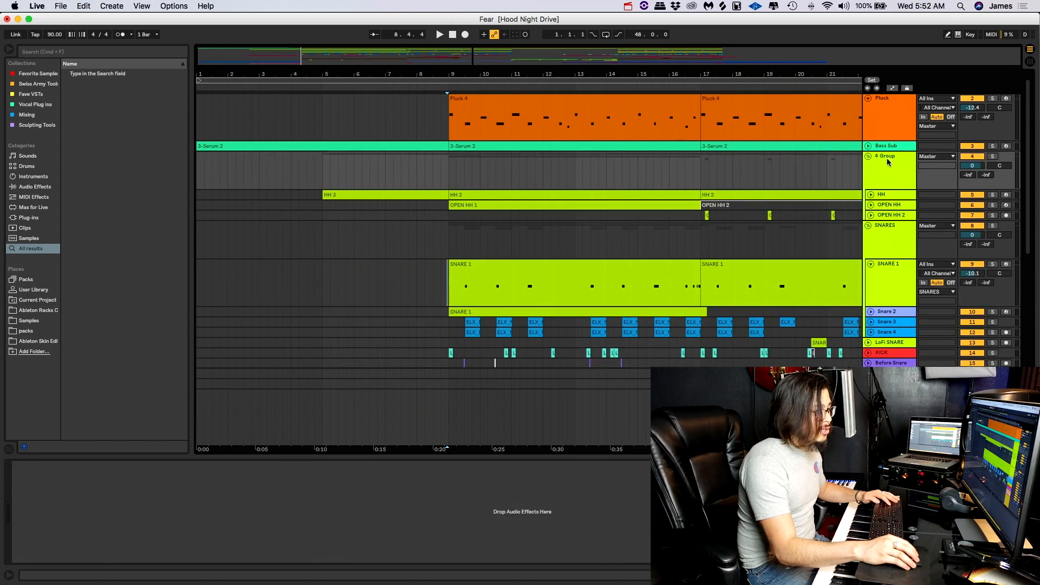
key("super+r")
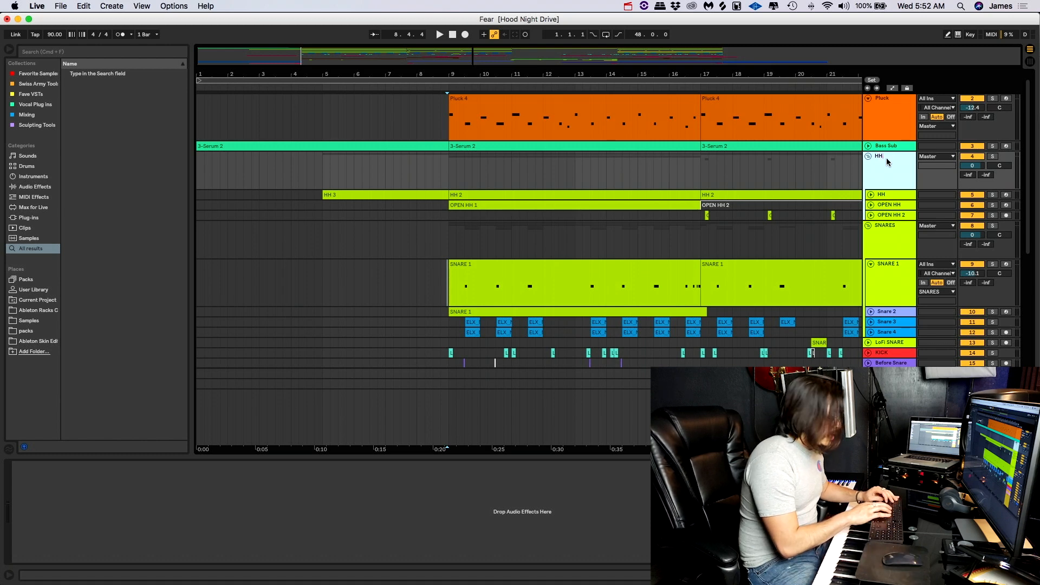
type("HHs")
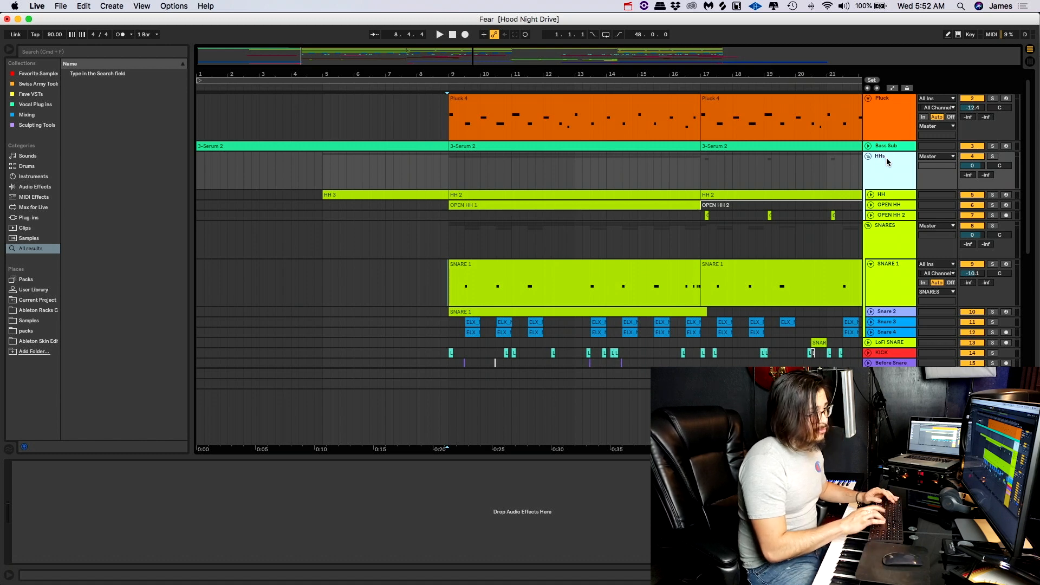
- Group the HHs and SNARES groups together and name the parent group Percussion
left_click(894, 240)
key("super+g")
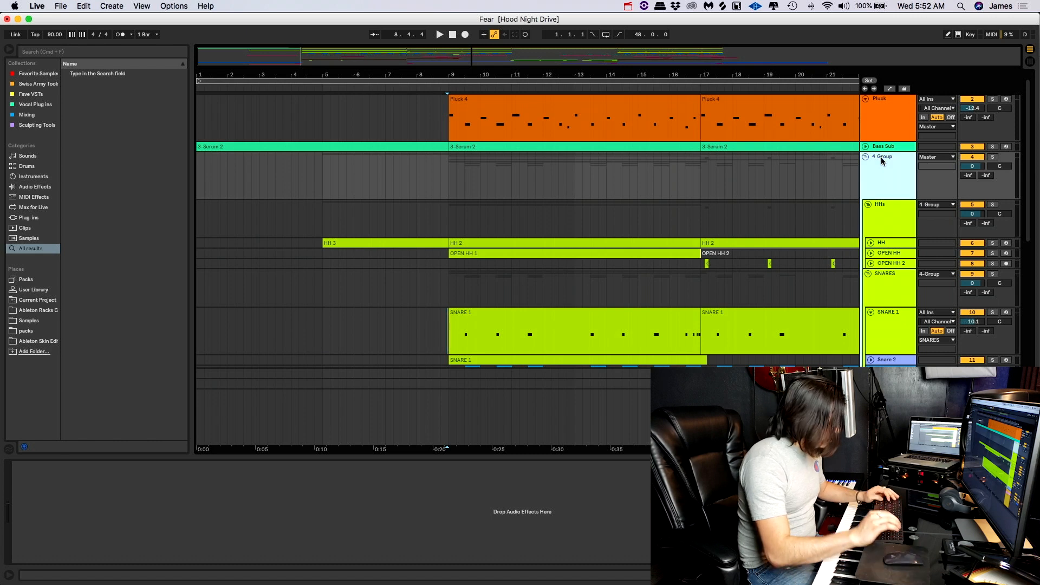
key("super+r")
type("P")
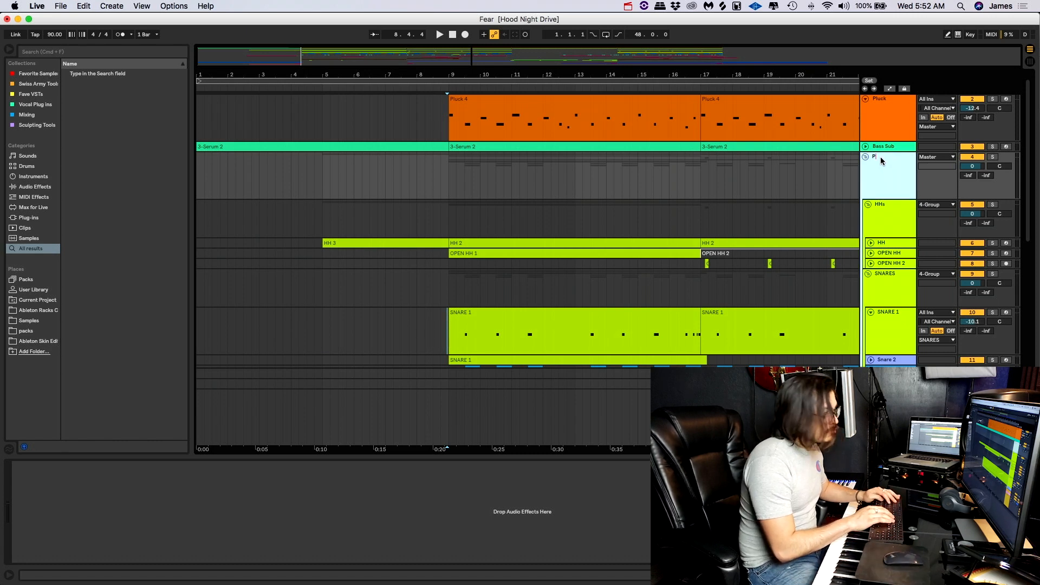
type("ercussion")
key("Return")
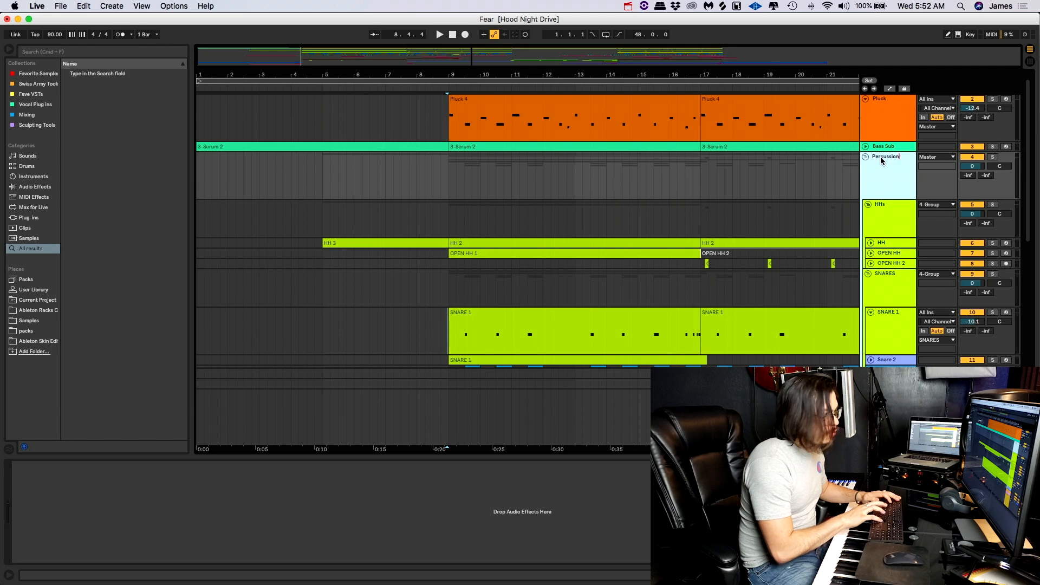
- Group the LoFi SNARE and KICK tracks and name the group Kick
scroll(888, 171, "down", 5)
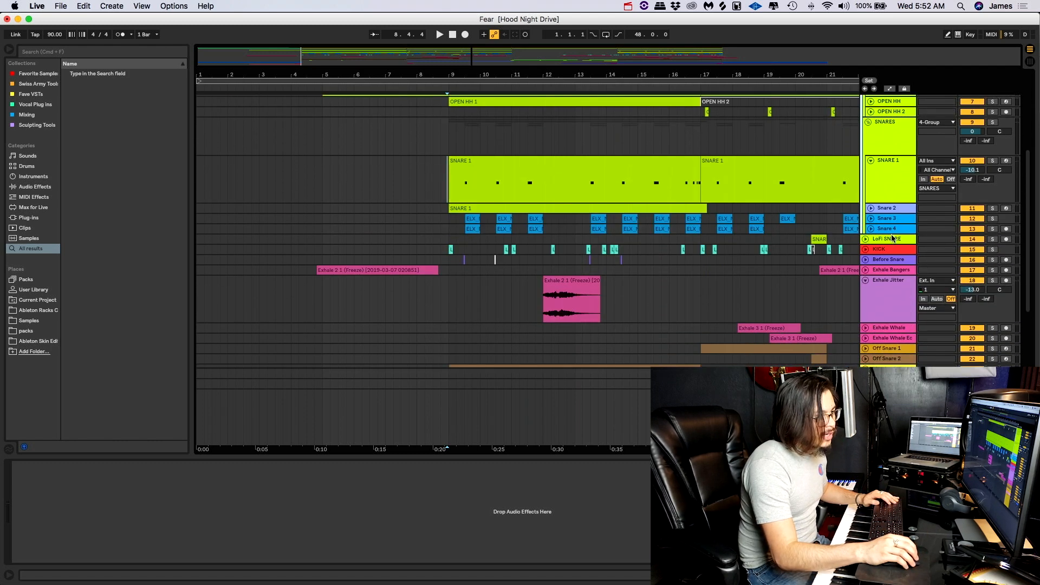
left_click(881, 250)
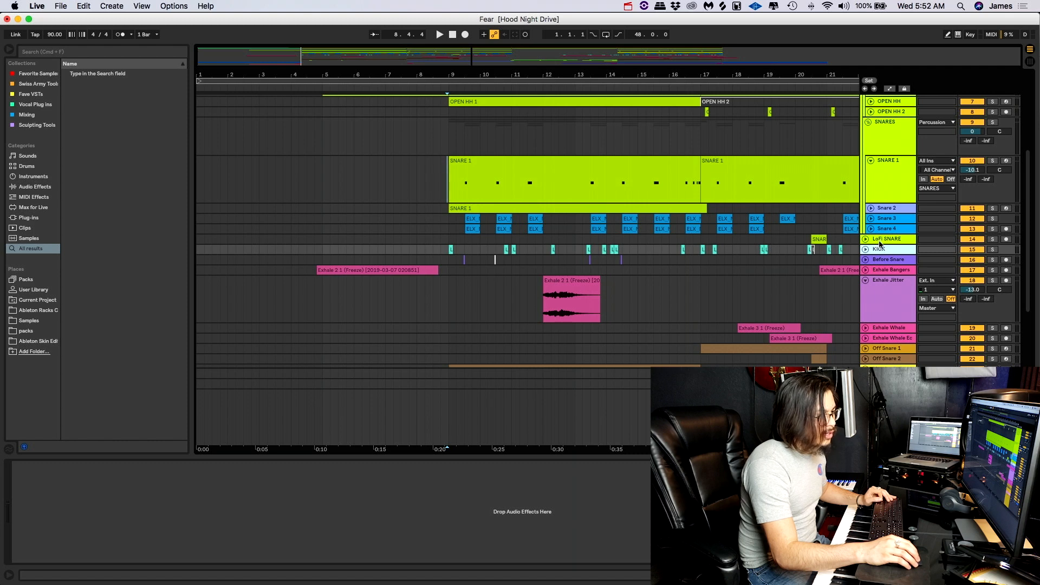
left_click(881, 242)
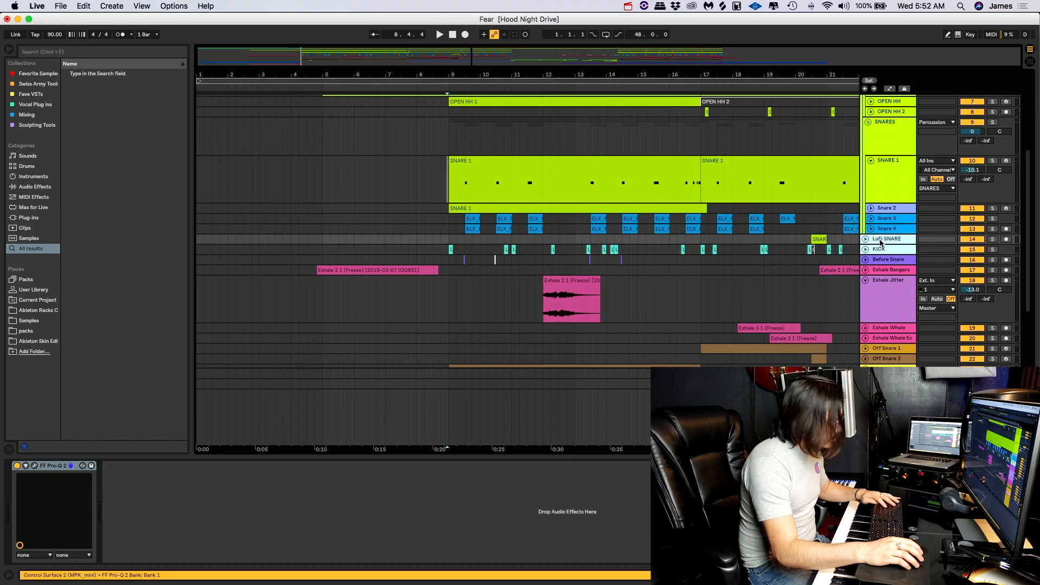
key("super+g")
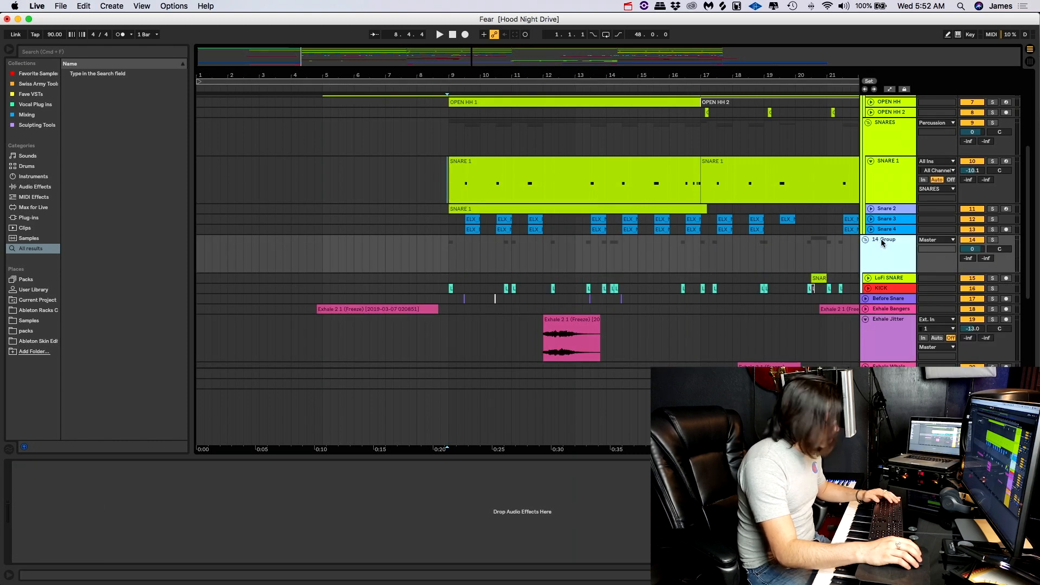
key("super+r")
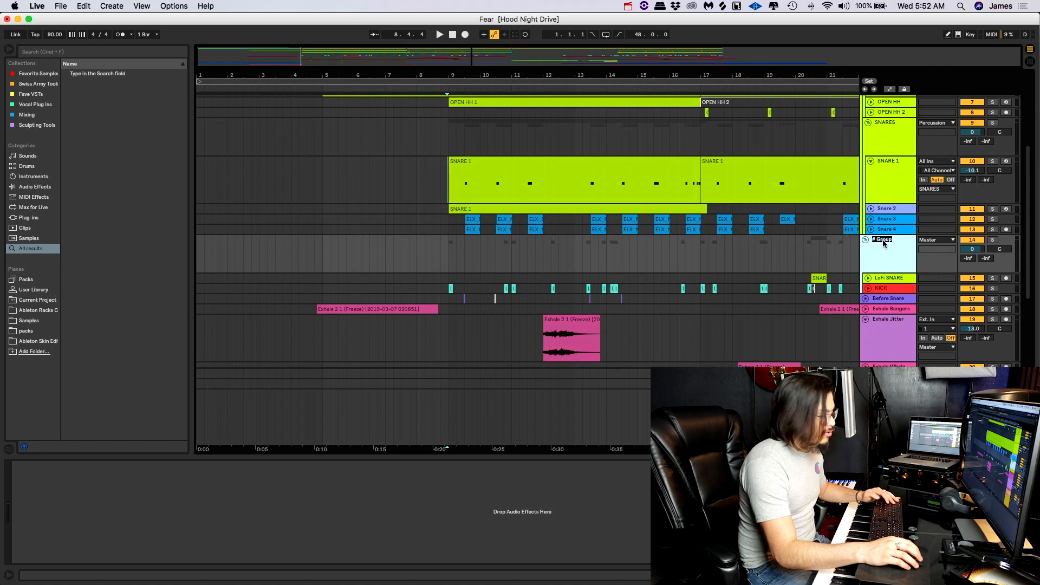
type("Kick")
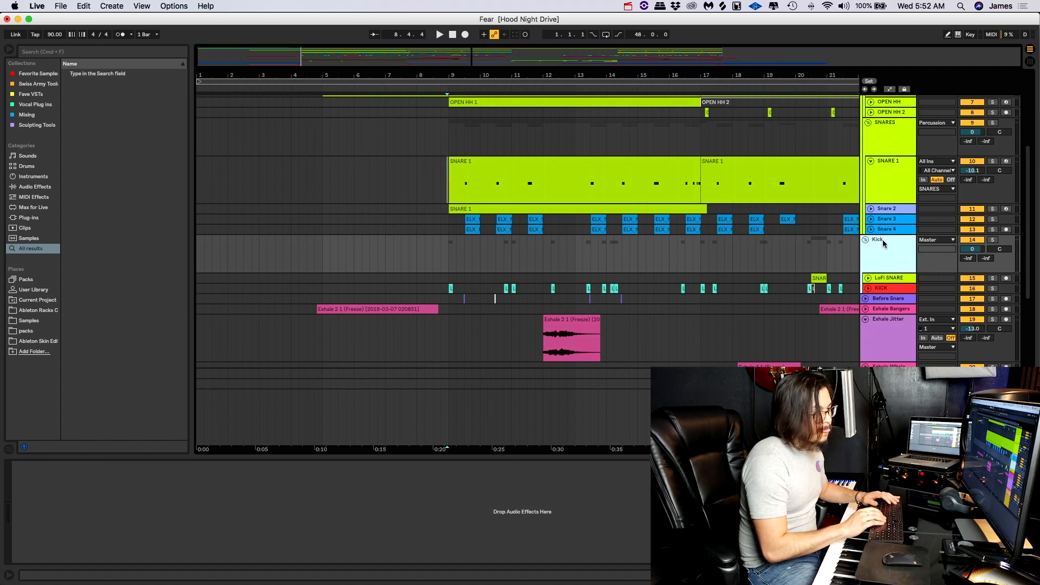
- Group the Percussion and Kick groups together and name the parent group DRUMS
scroll(885, 243, "up", 5)
scroll(885, 248, "down", 3)
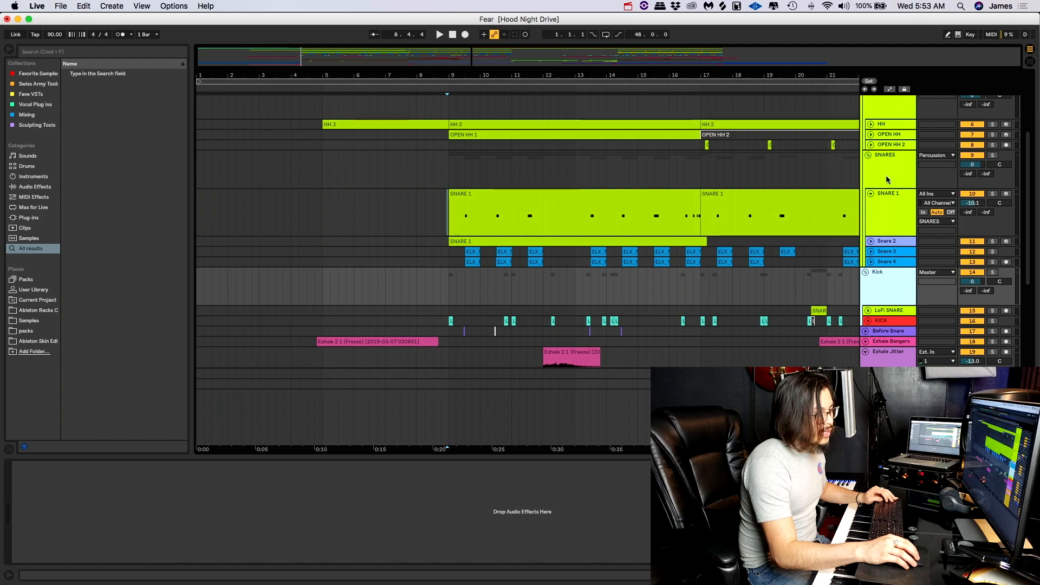
scroll(887, 162, "up", 4)
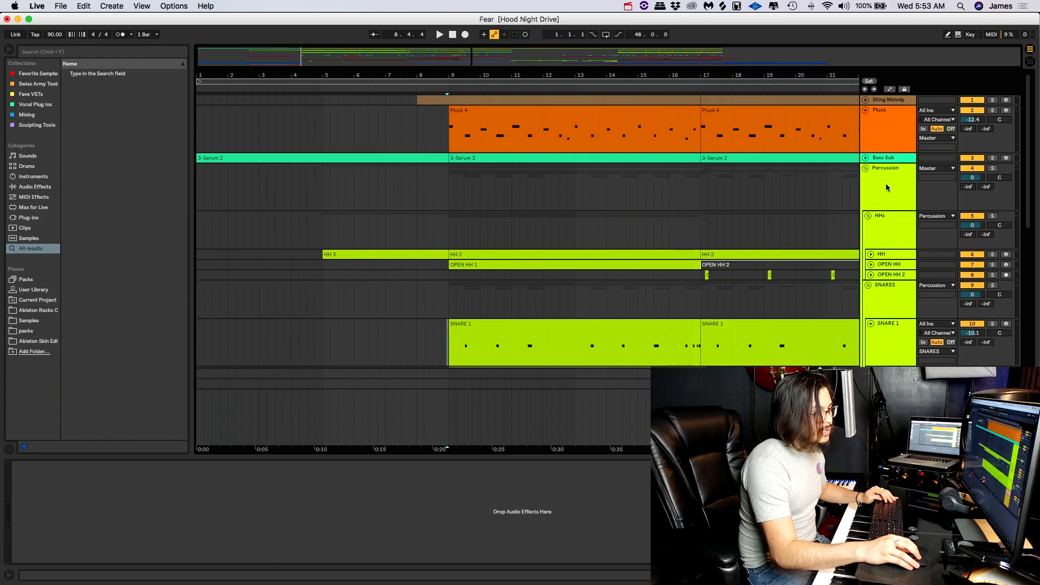
key("super+g")
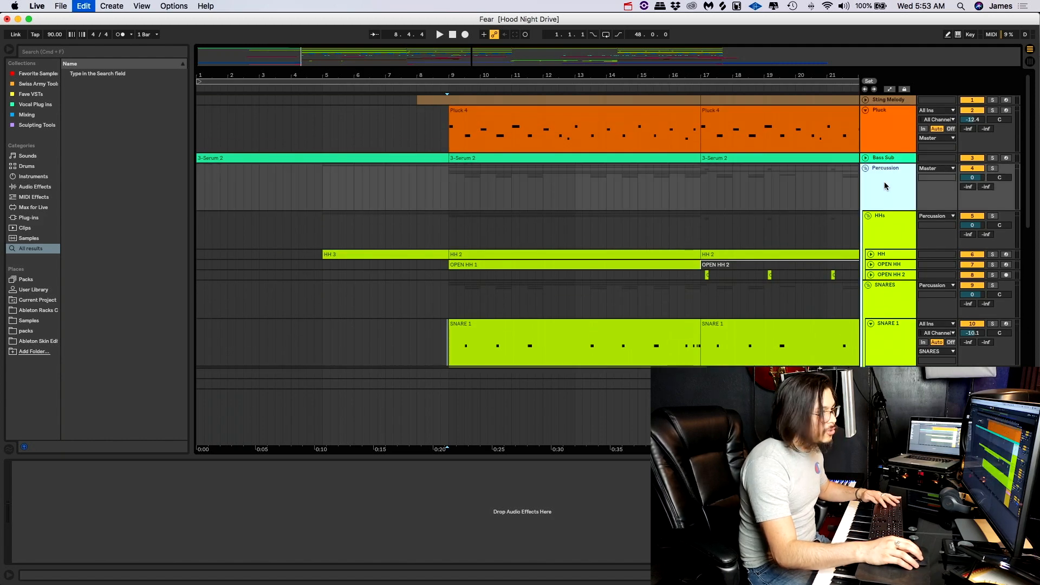
key("super+r")
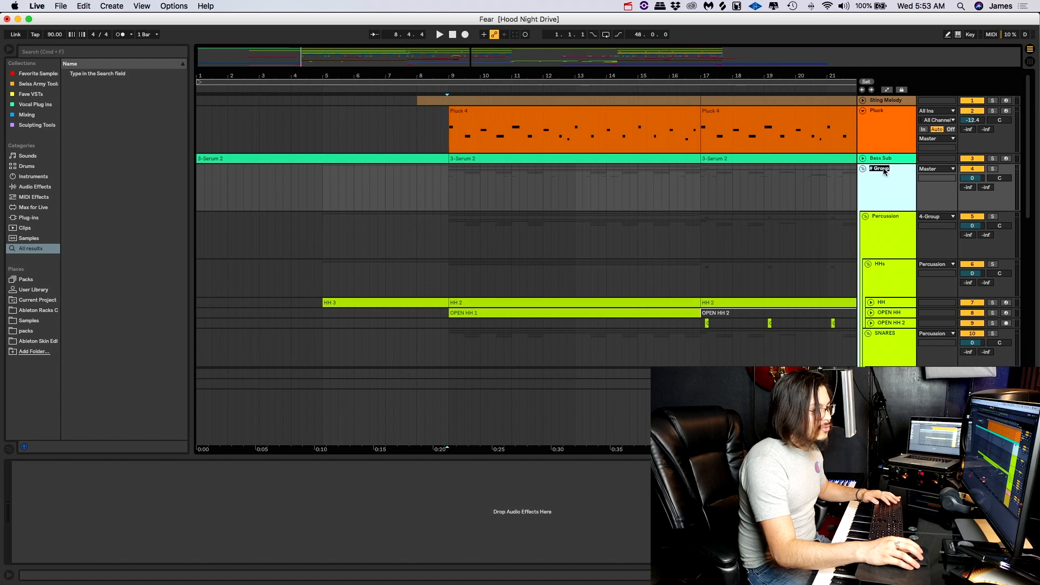
type("DRUMS")
key("Return")
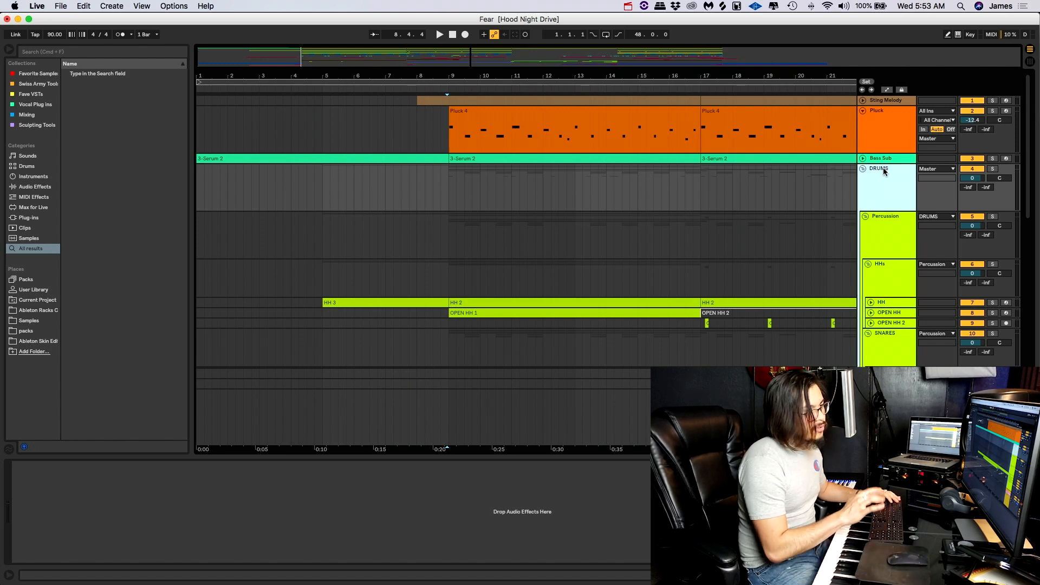
scroll(883, 167, "down", 4)
scroll(878, 175, "up", 1)
scroll(878, 176, "down", 3)
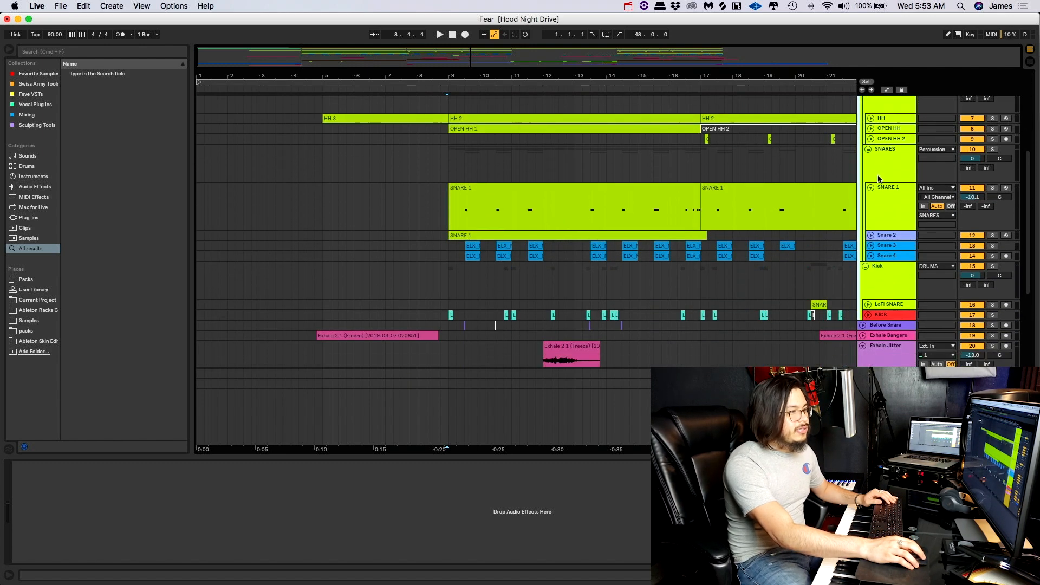
scroll(878, 178, "up", 4)
scroll(878, 176, "up", 1)
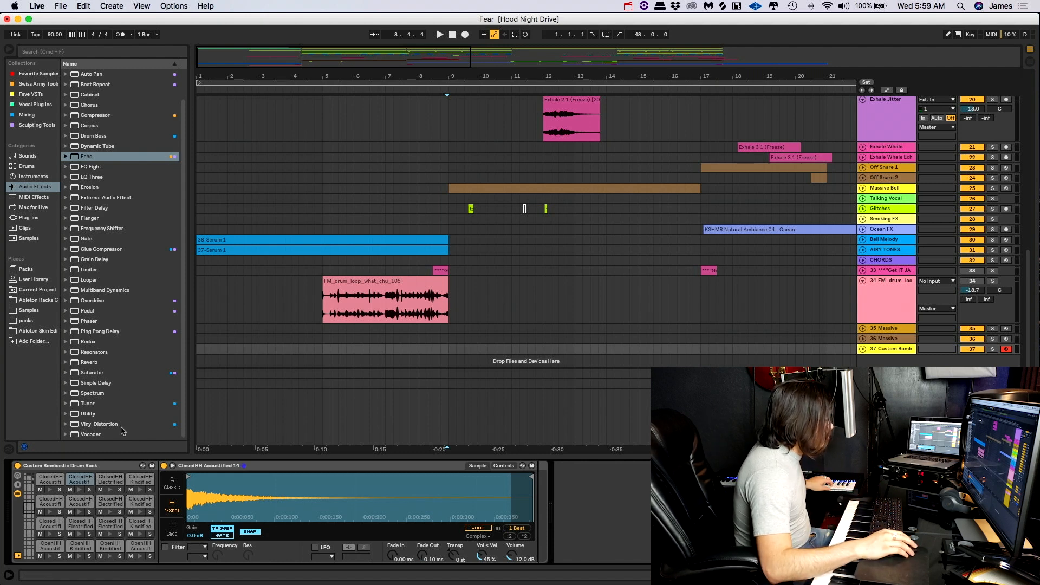
- Preview the ClosedHH Acoustified 14 pad and add Echo and Reverb to its chain in the Custom Bombastic Drum Rack
left_click(80, 490)
left_click(80, 490)
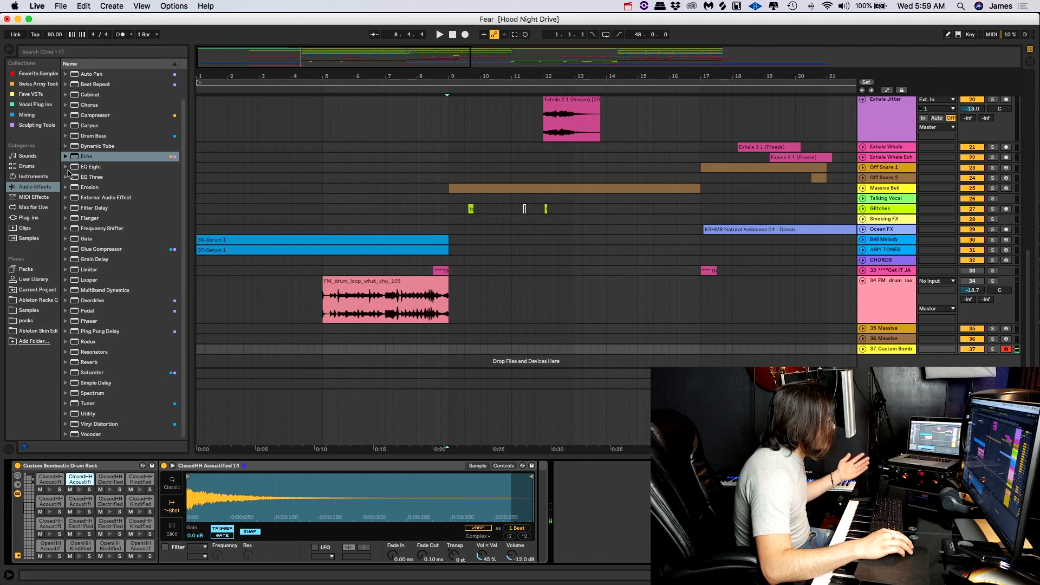
left_click_drag(76, 157, 539, 491)
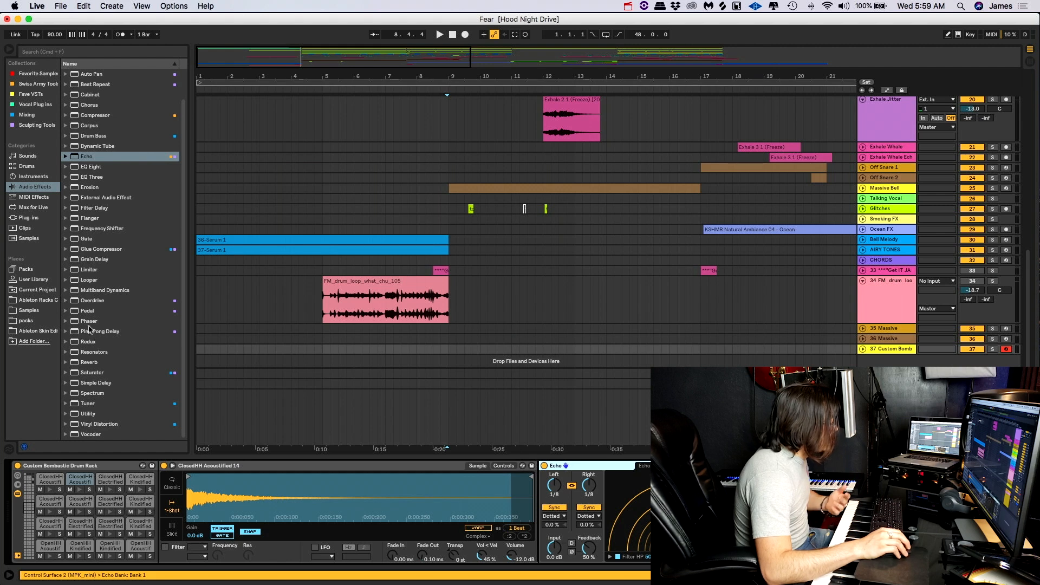
left_click(81, 362)
left_click_drag(81, 362, 867, 510)
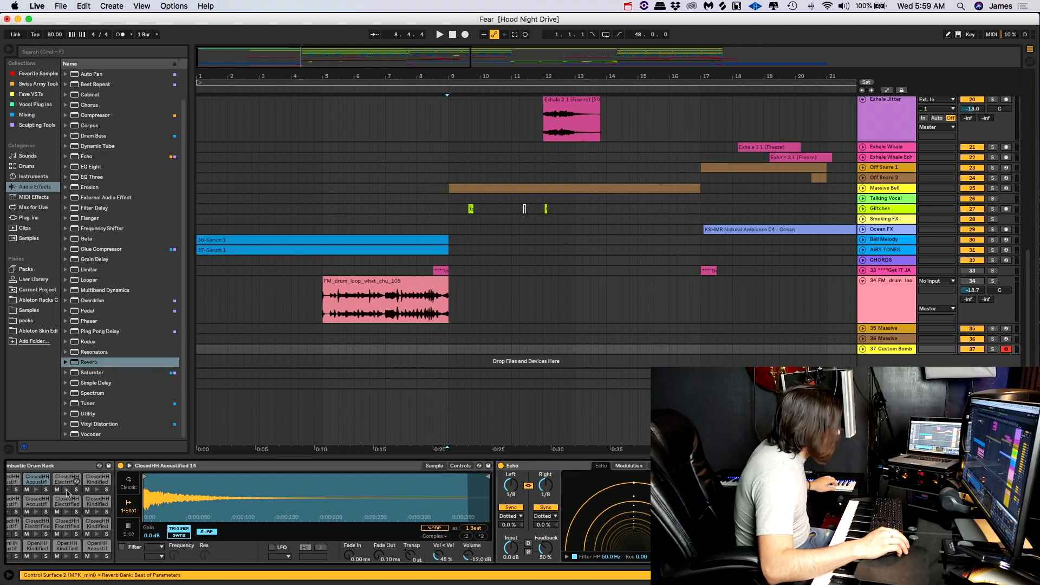
- Preview the ClosedHH Acoustified 14 pad and delete Echo from its effect chain
left_click(37, 490)
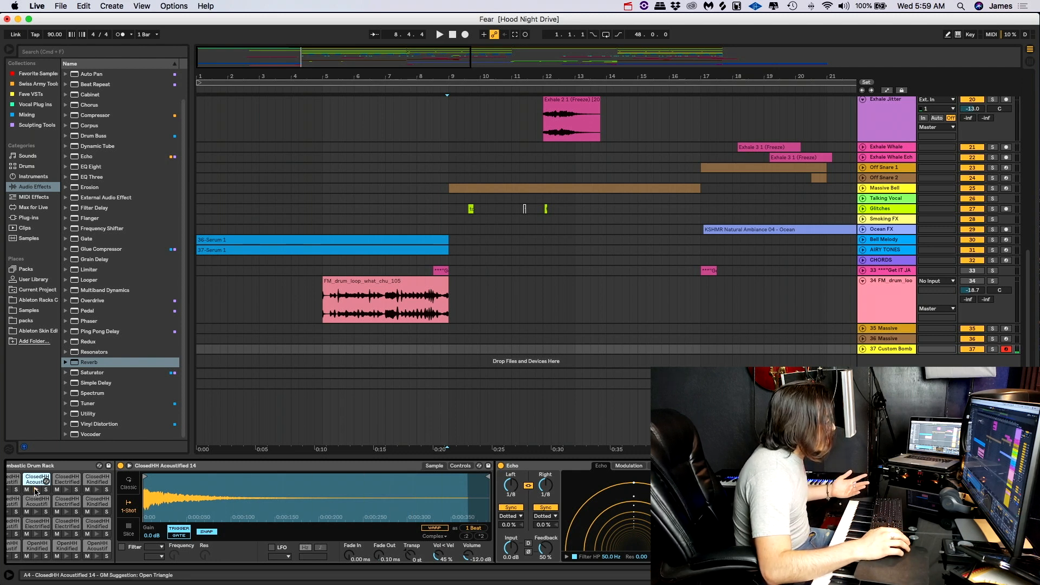
scroll(35, 496, "left", 3)
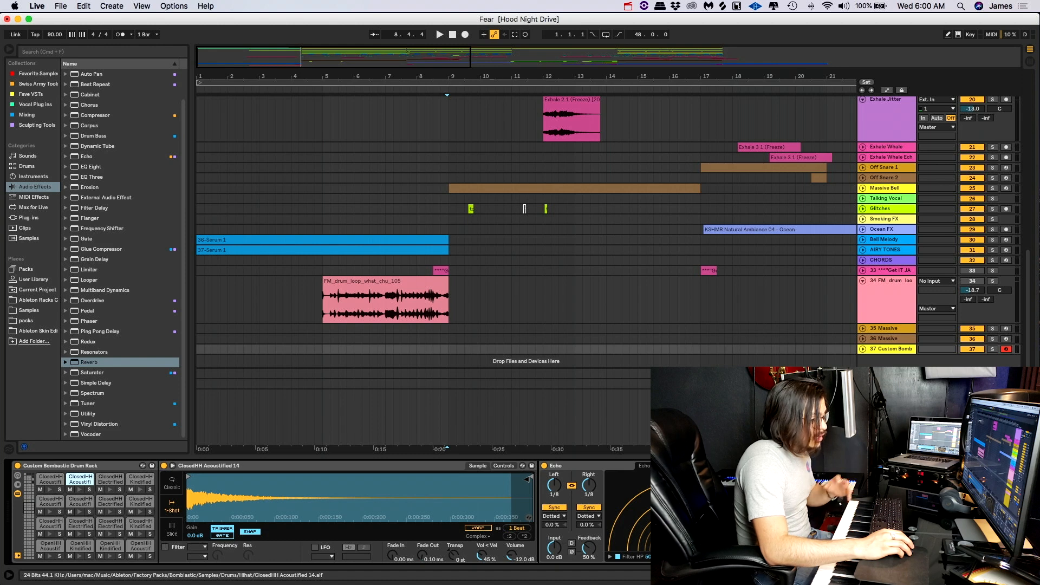
left_click(578, 466)
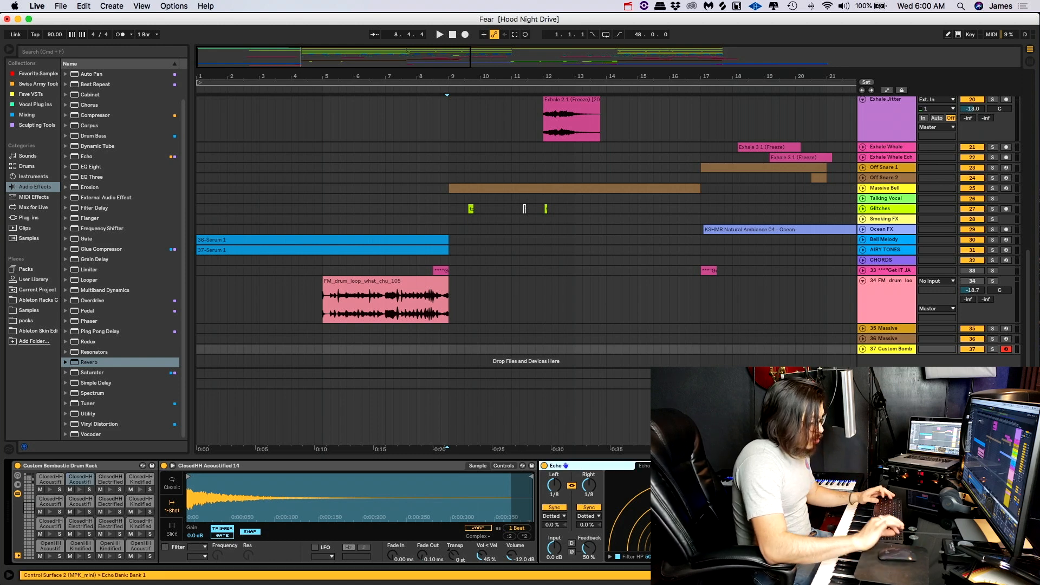
key("Delete")
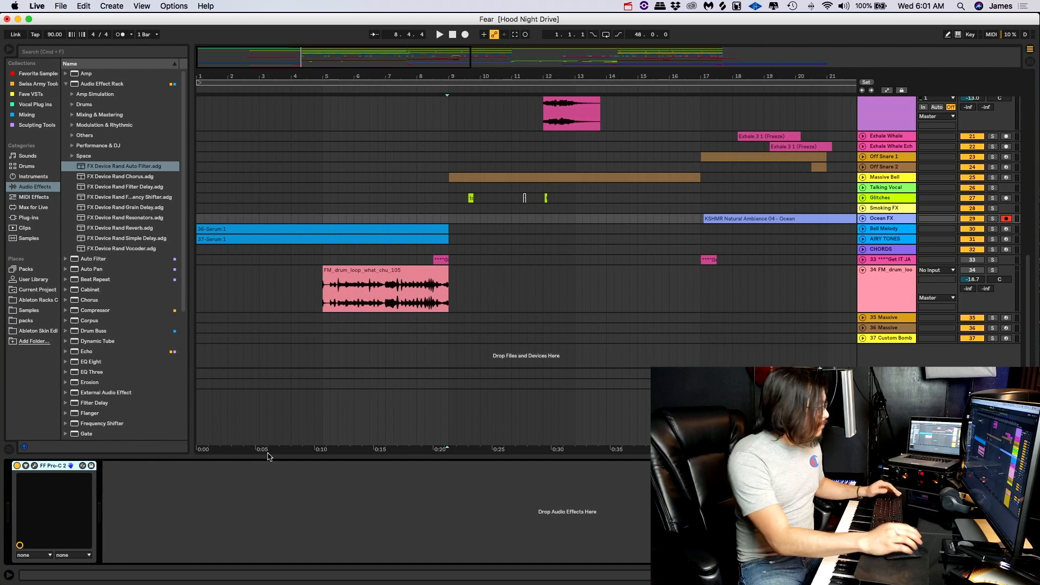
- Add the FX Device Rand Auto Filter rack after FF Pro-C 2 on the Ocean FX track and map the filter's Envelope amount to Macro 1
left_click_drag(119, 167, 257, 515)
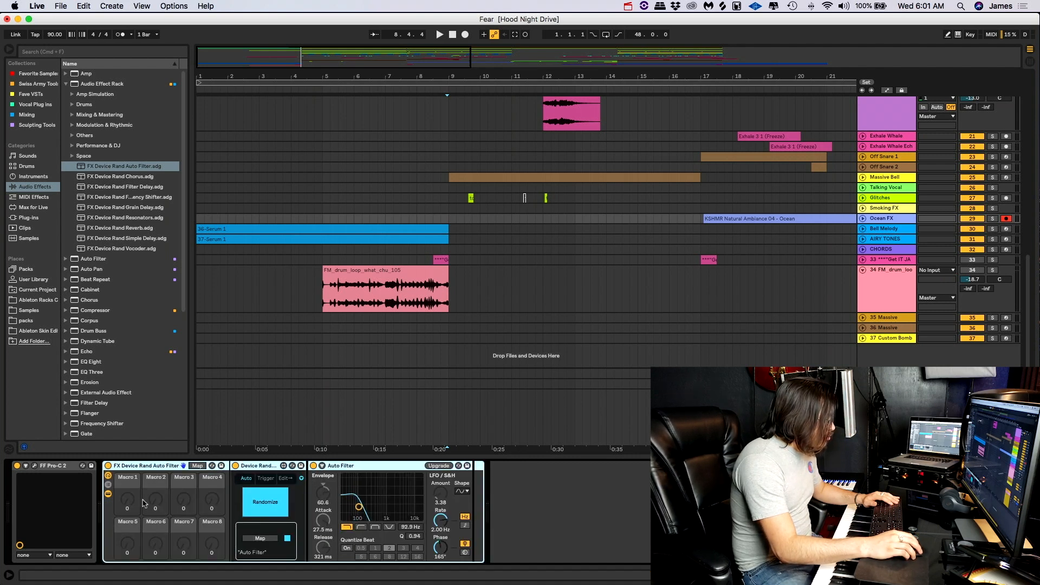
left_click(132, 501)
left_click(324, 493)
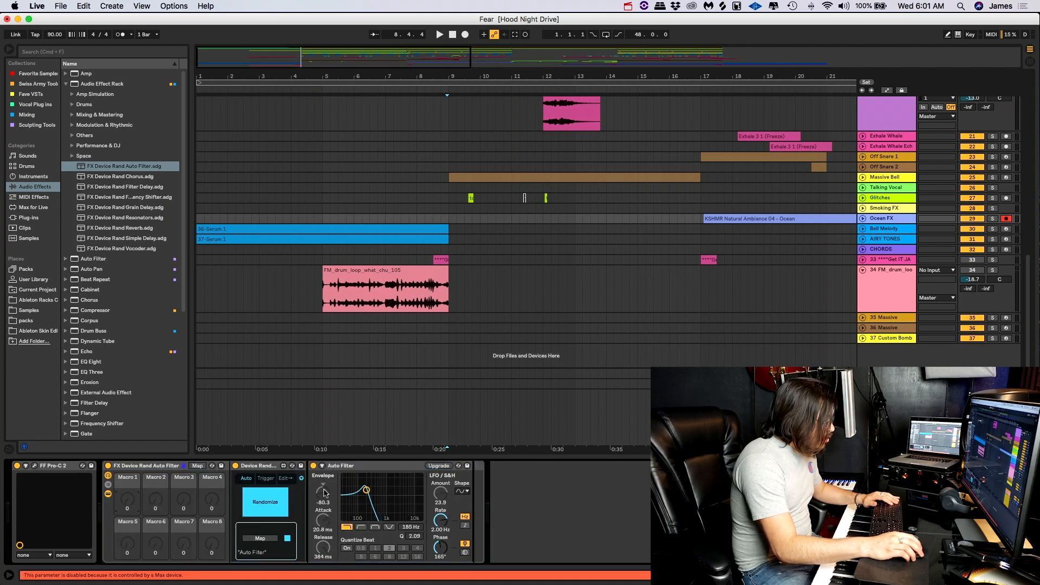
right_click(324, 492)
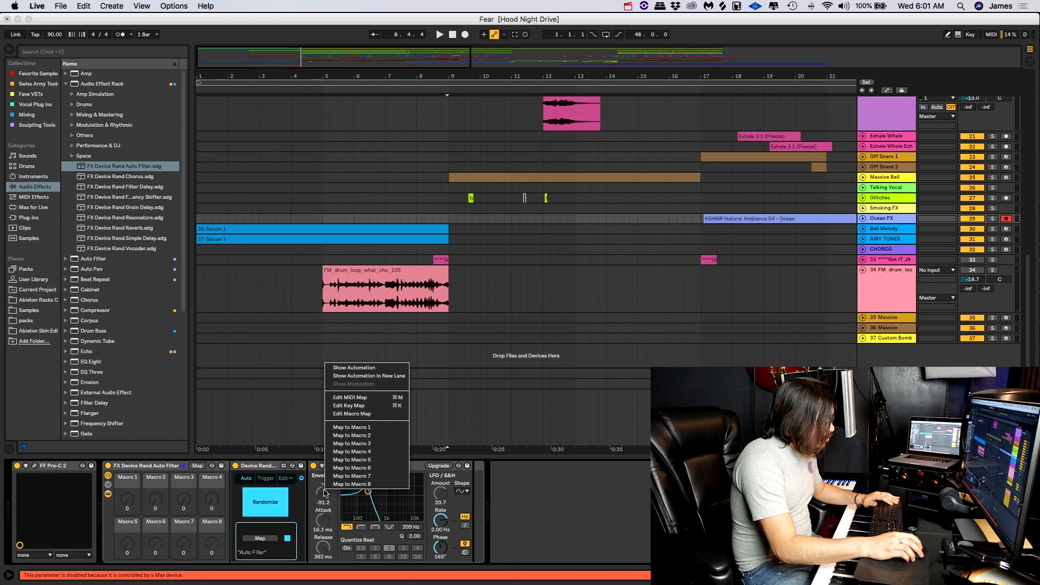
left_click(347, 428)
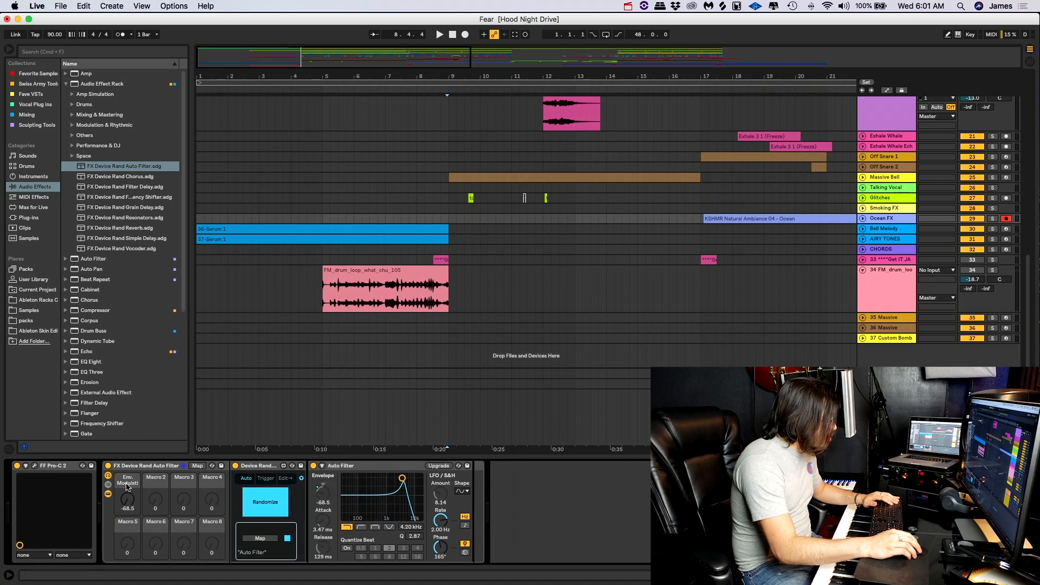
left_click(324, 493)
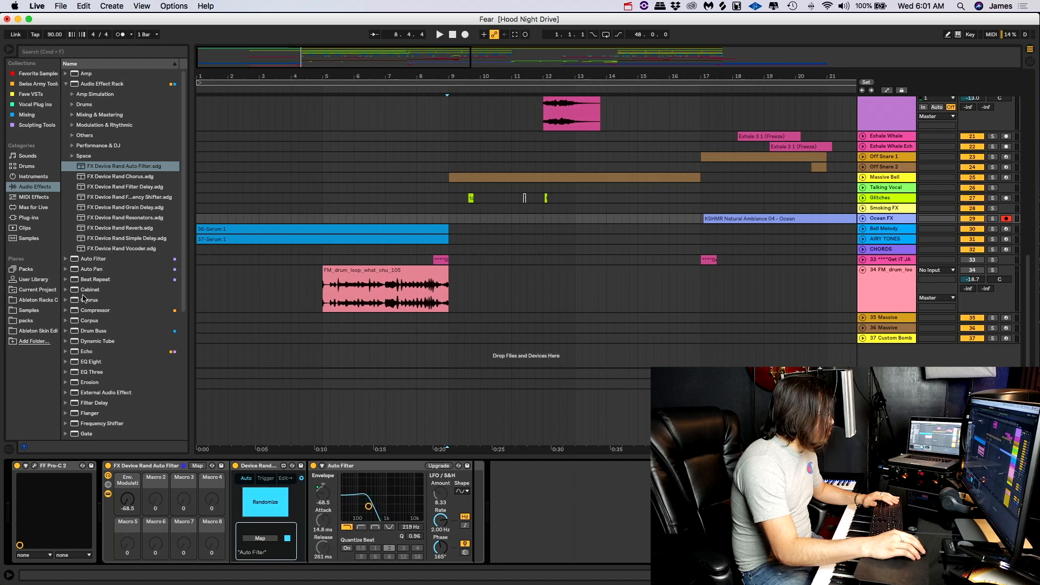
- Add the Auto Pan preset Chopper after Auto Filter in the rack and map its Amount to Macro 2
left_click(67, 269)
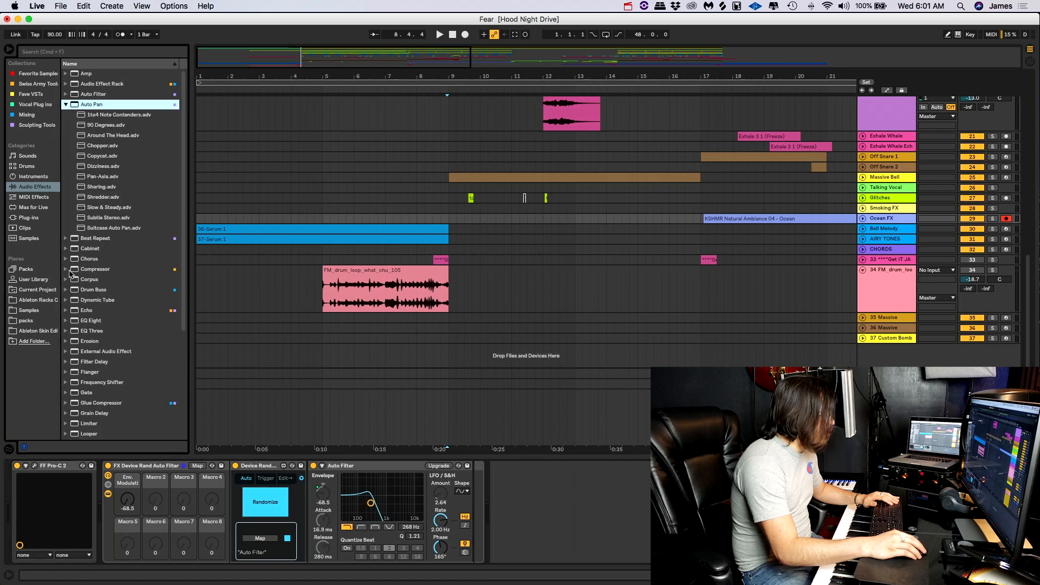
left_click(99, 148)
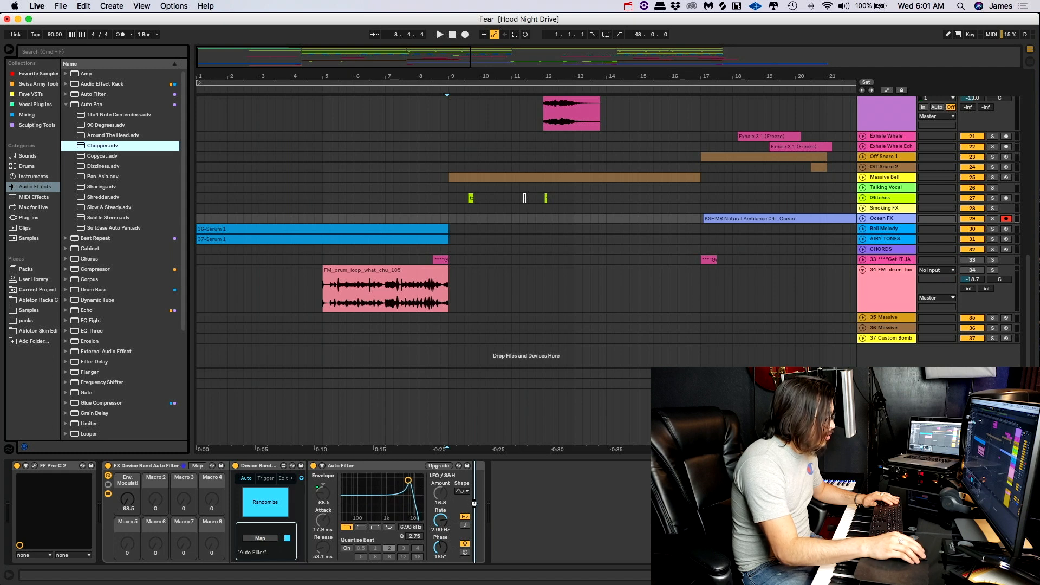
key("Return")
right_click(490, 522)
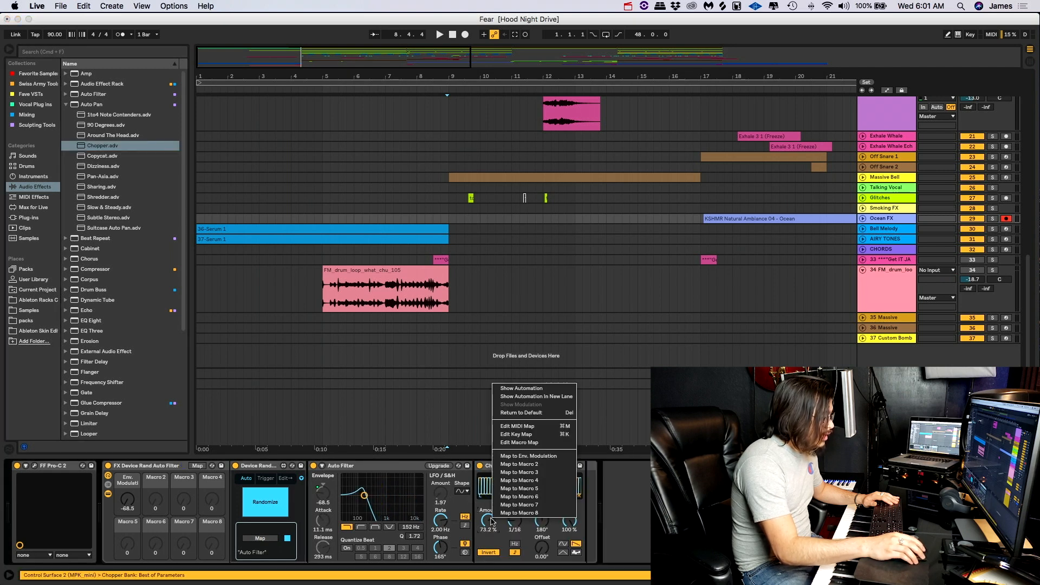
left_click(511, 456)
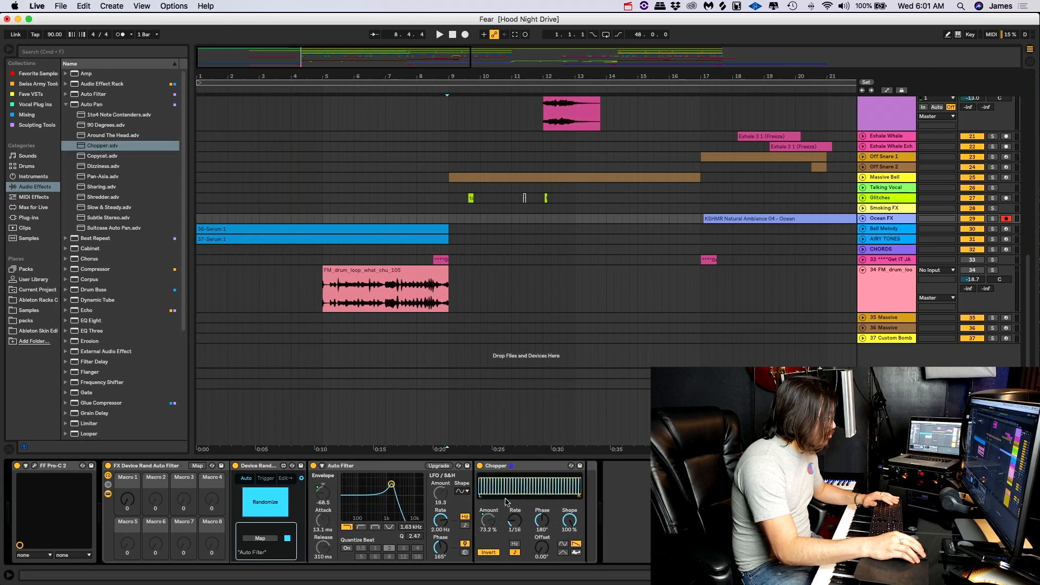
right_click(489, 521)
left_click(510, 457)
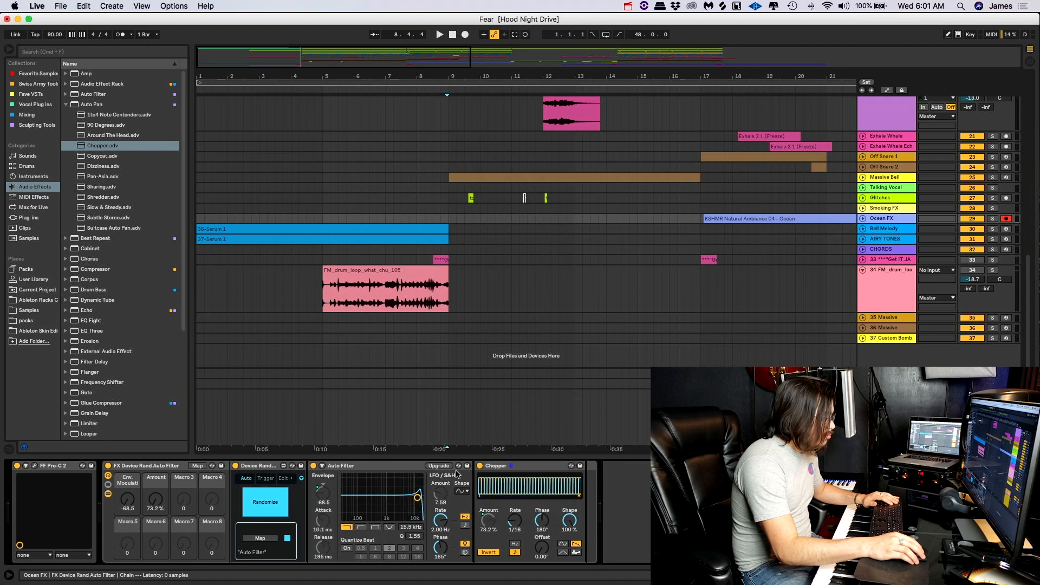
- Remap Auto Filter's Envelope amount to Macro 3 and map Chopper's Rate to Macro 1
right_click(330, 488)
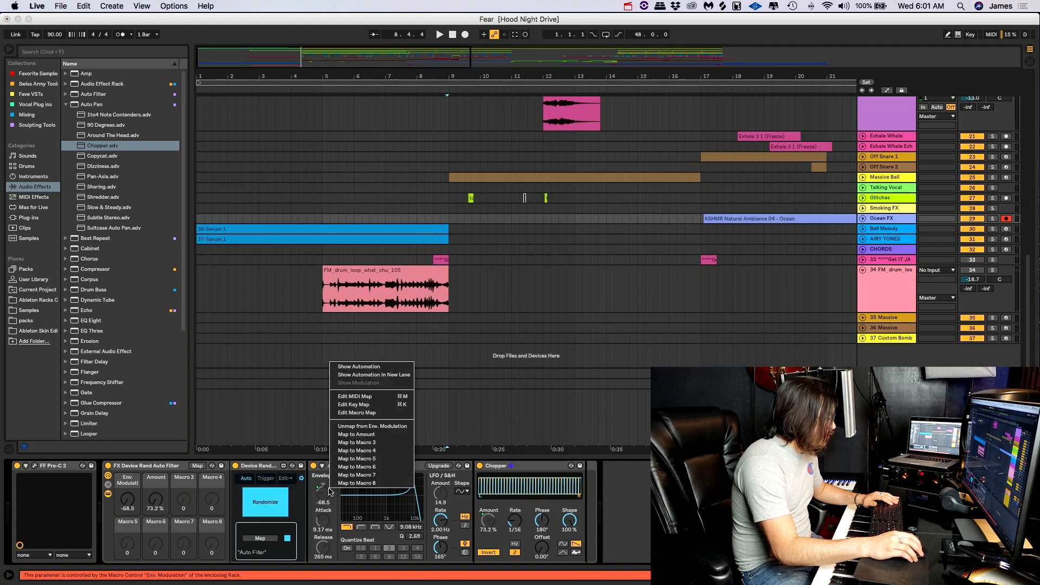
left_click(352, 443)
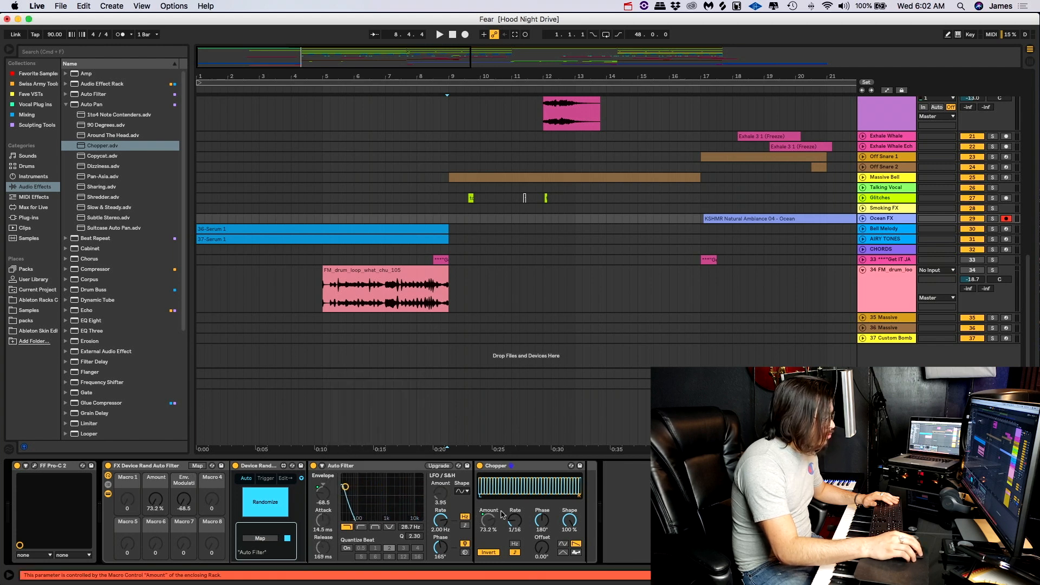
right_click(517, 517)
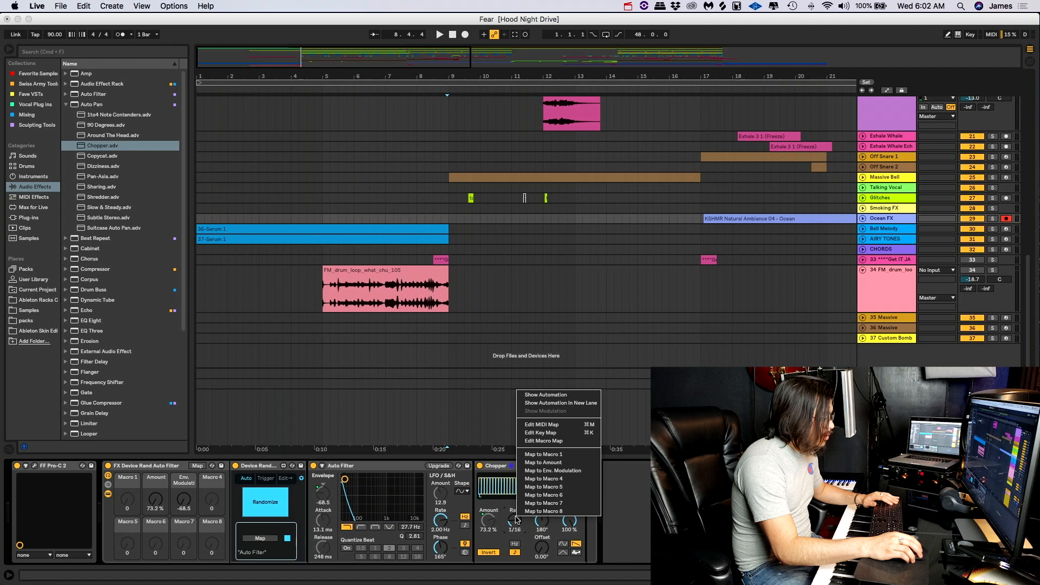
left_click(544, 454)
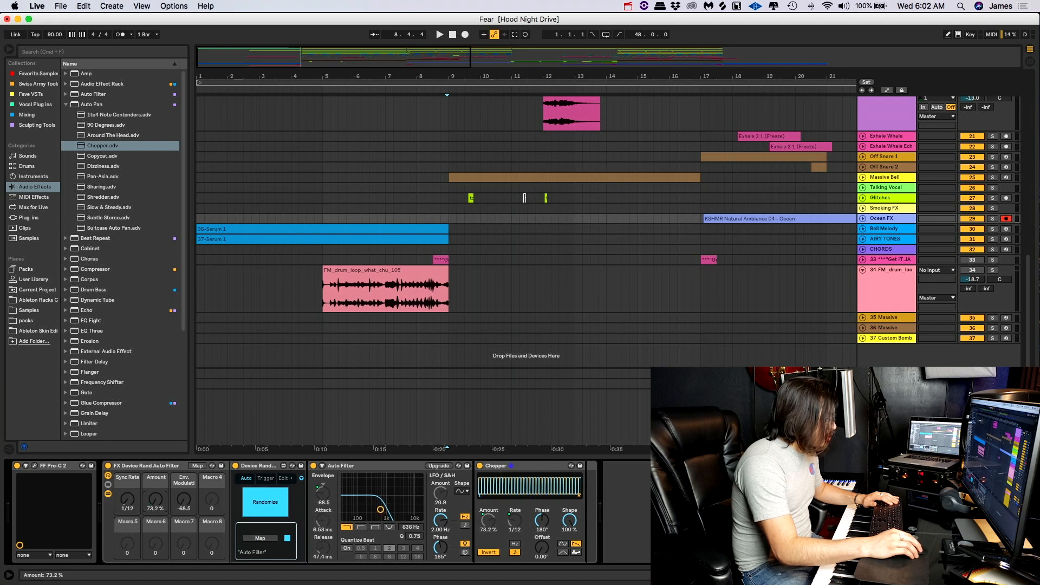
- Show the chain list of the FX Device Rand Auto Filter rack and select its chain
left_click(108, 485)
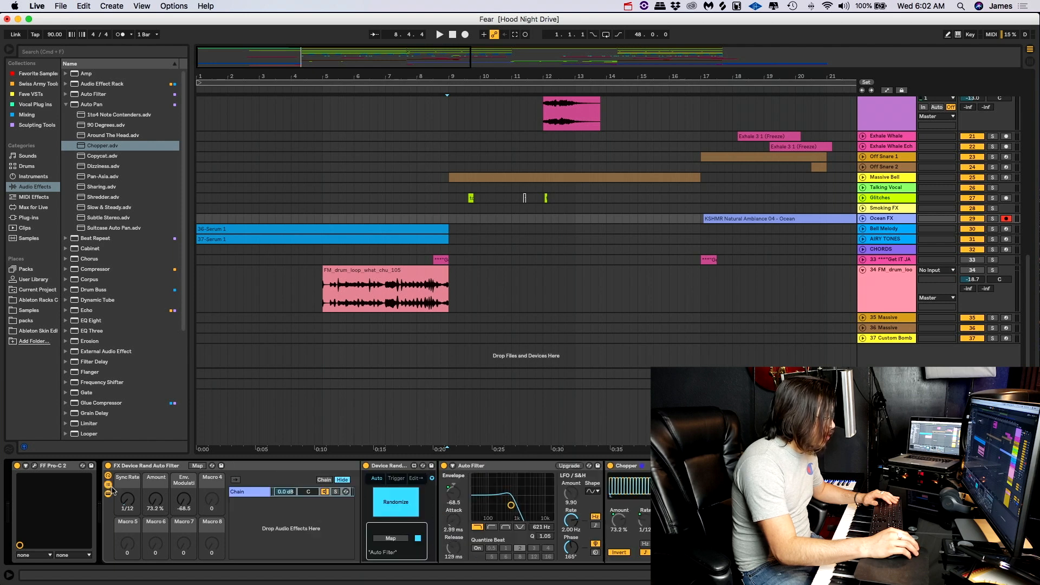
left_click(242, 513)
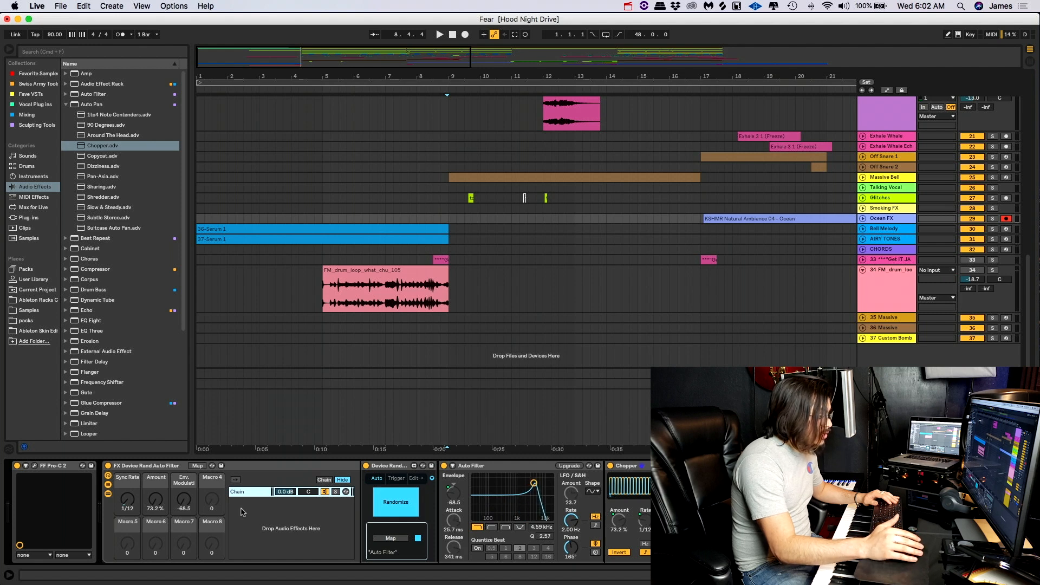